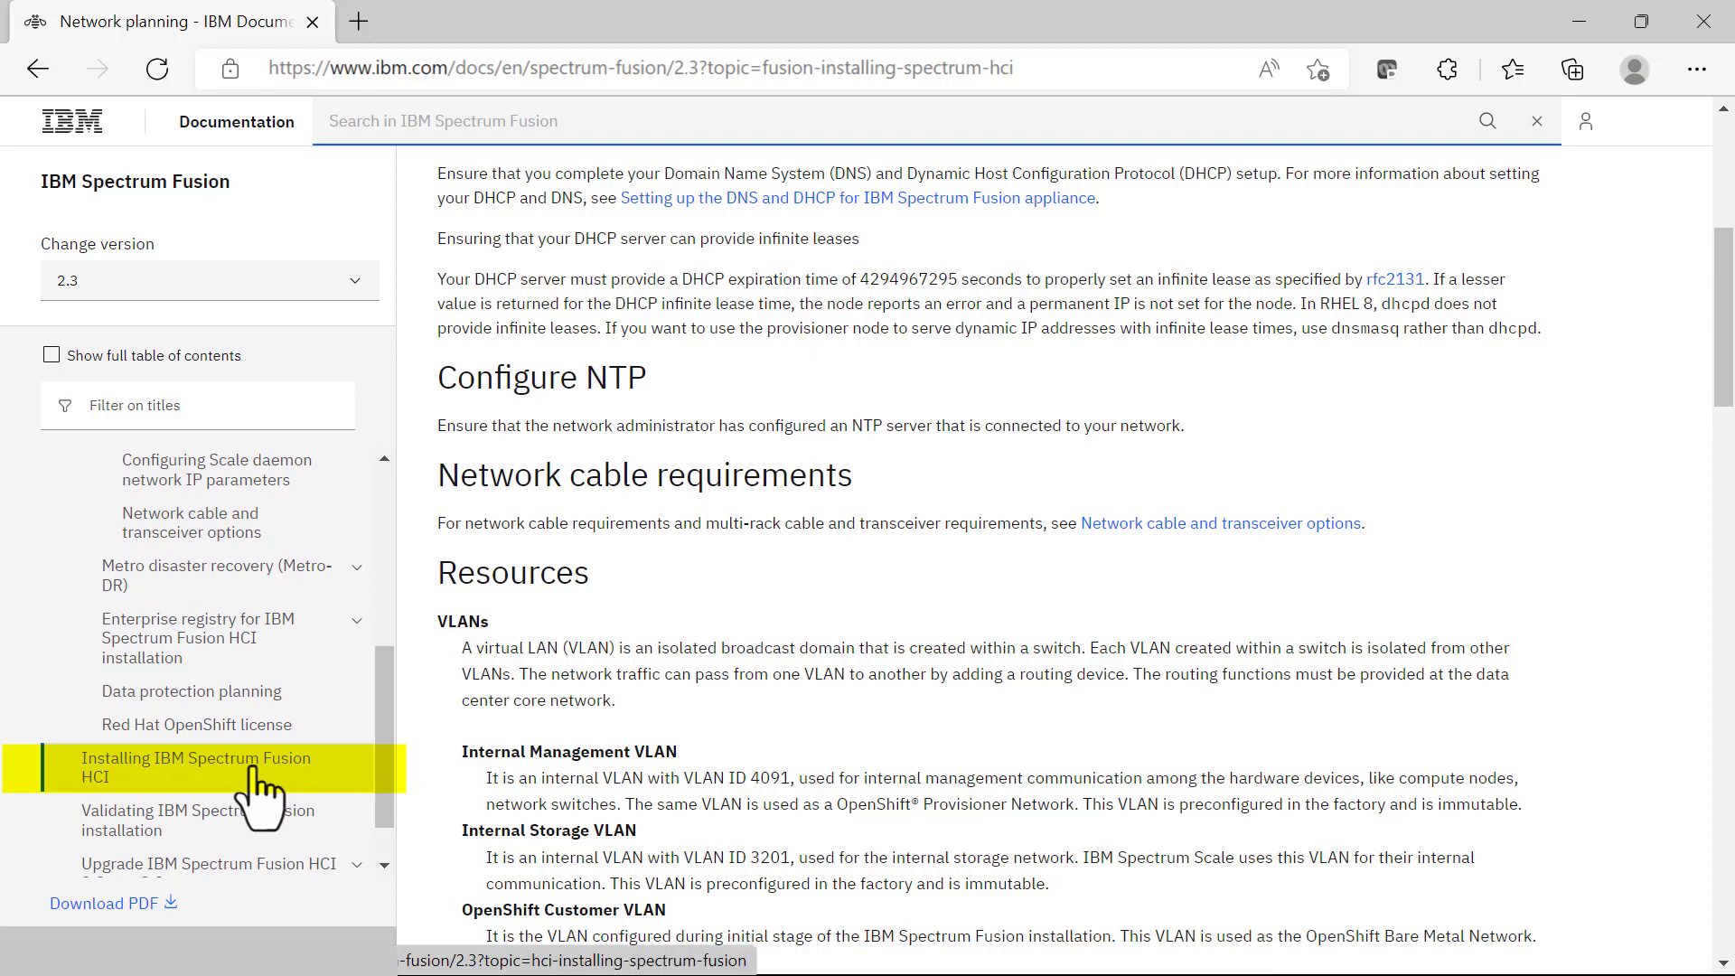
Step: Open the 'Installing IBM Spectrum Fusion HCI' topic from the documentation's table of contents
click(257, 774)
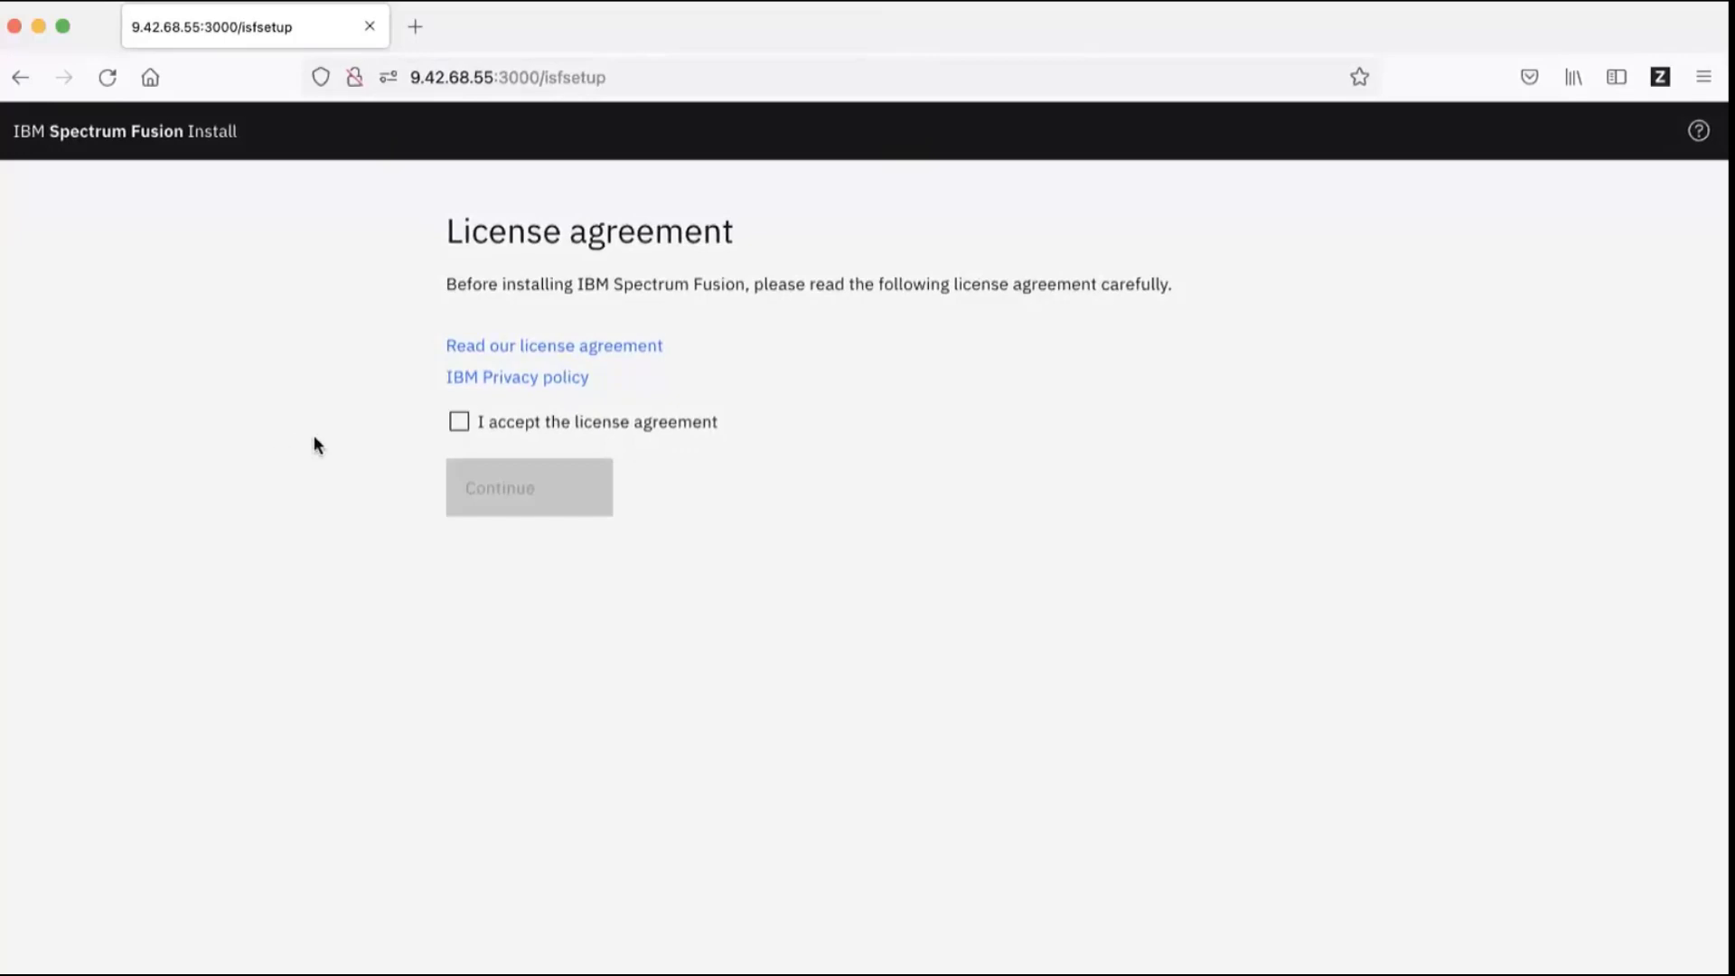
Step: Accept the license agreement and move through the Getting started overview to the Network precheck
click(460, 424)
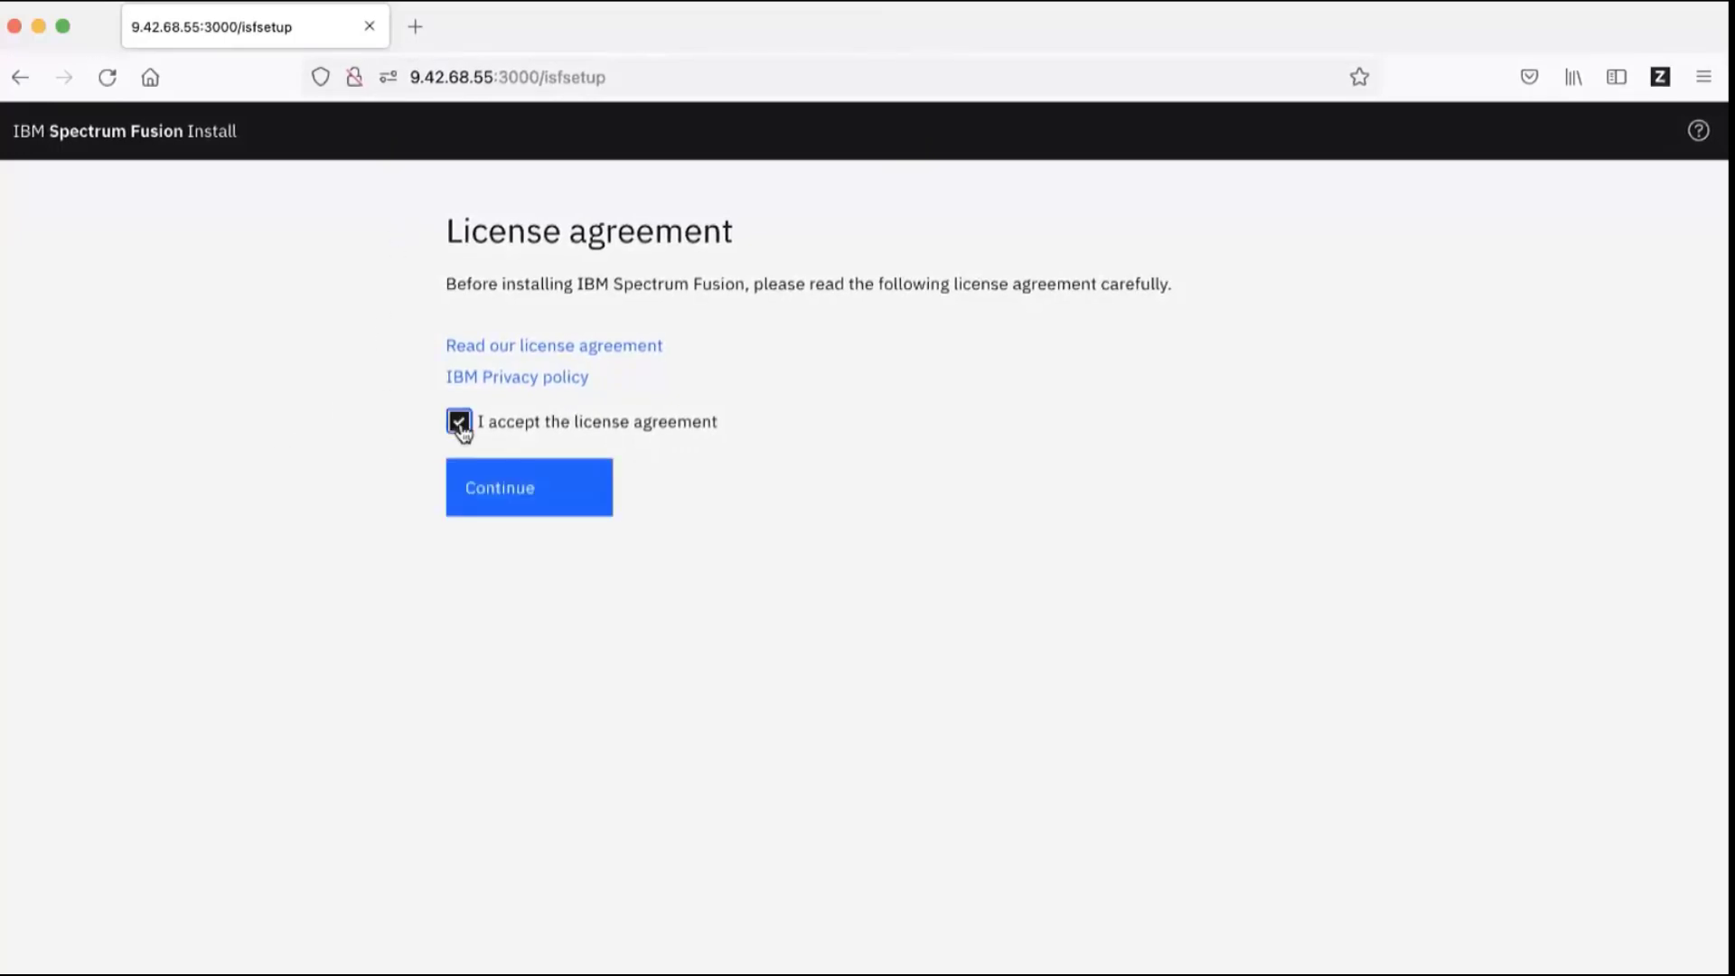
click(528, 488)
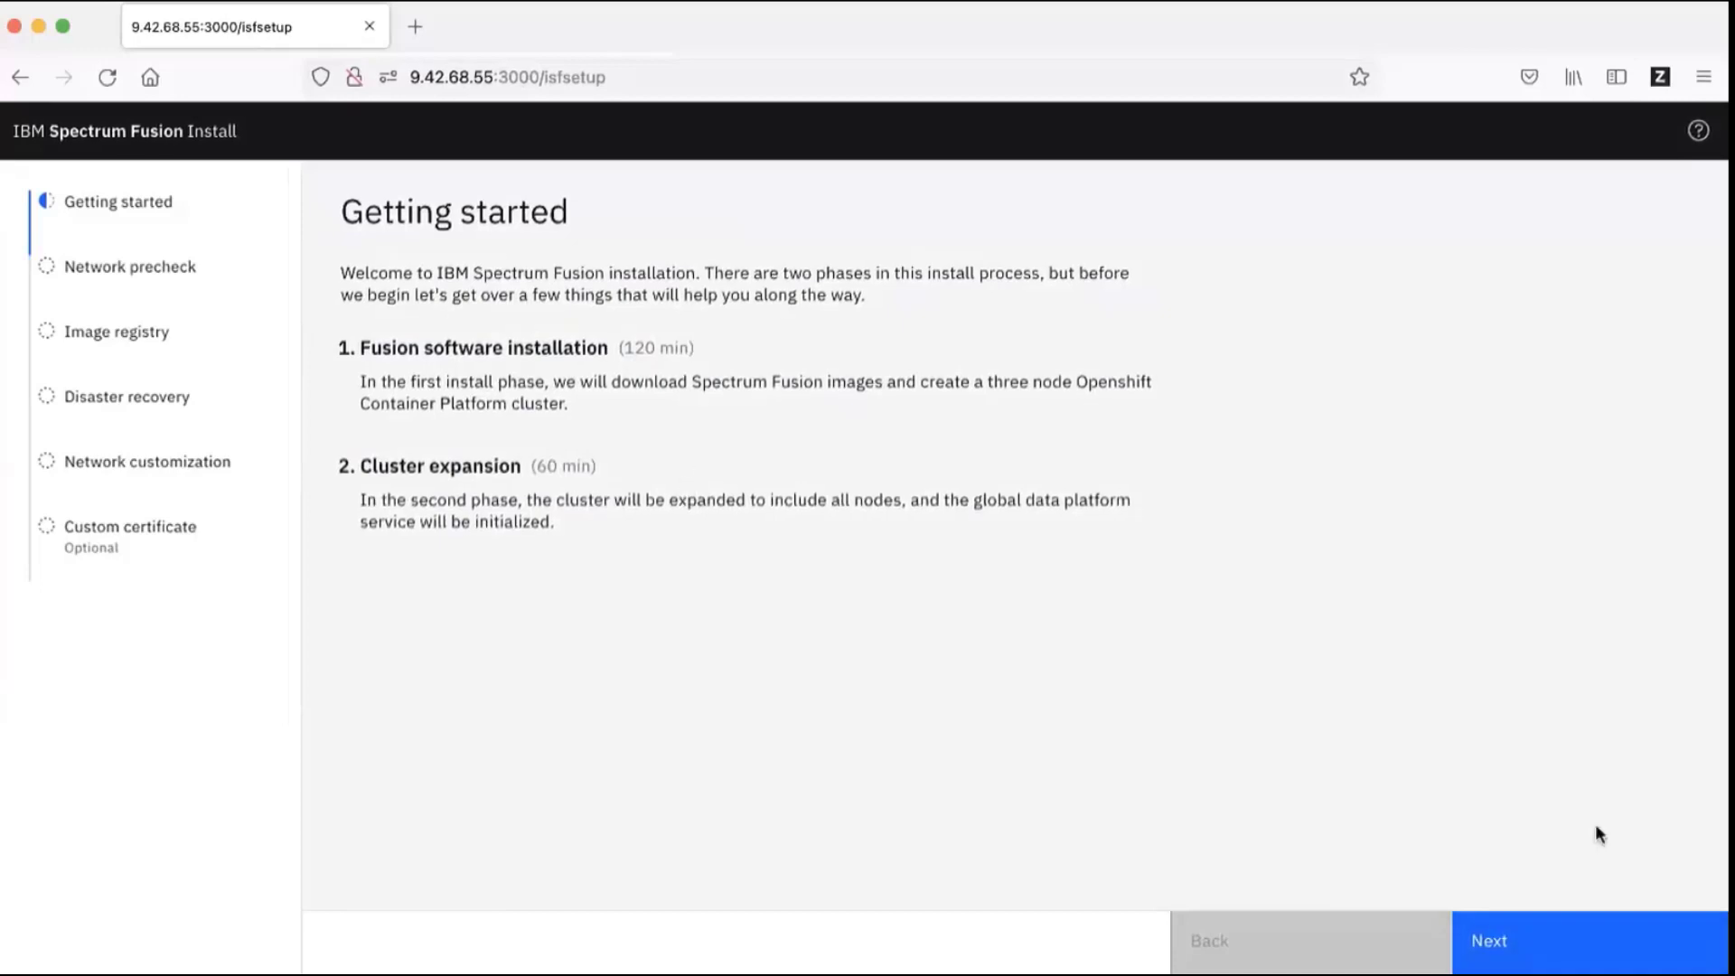
click(1580, 966)
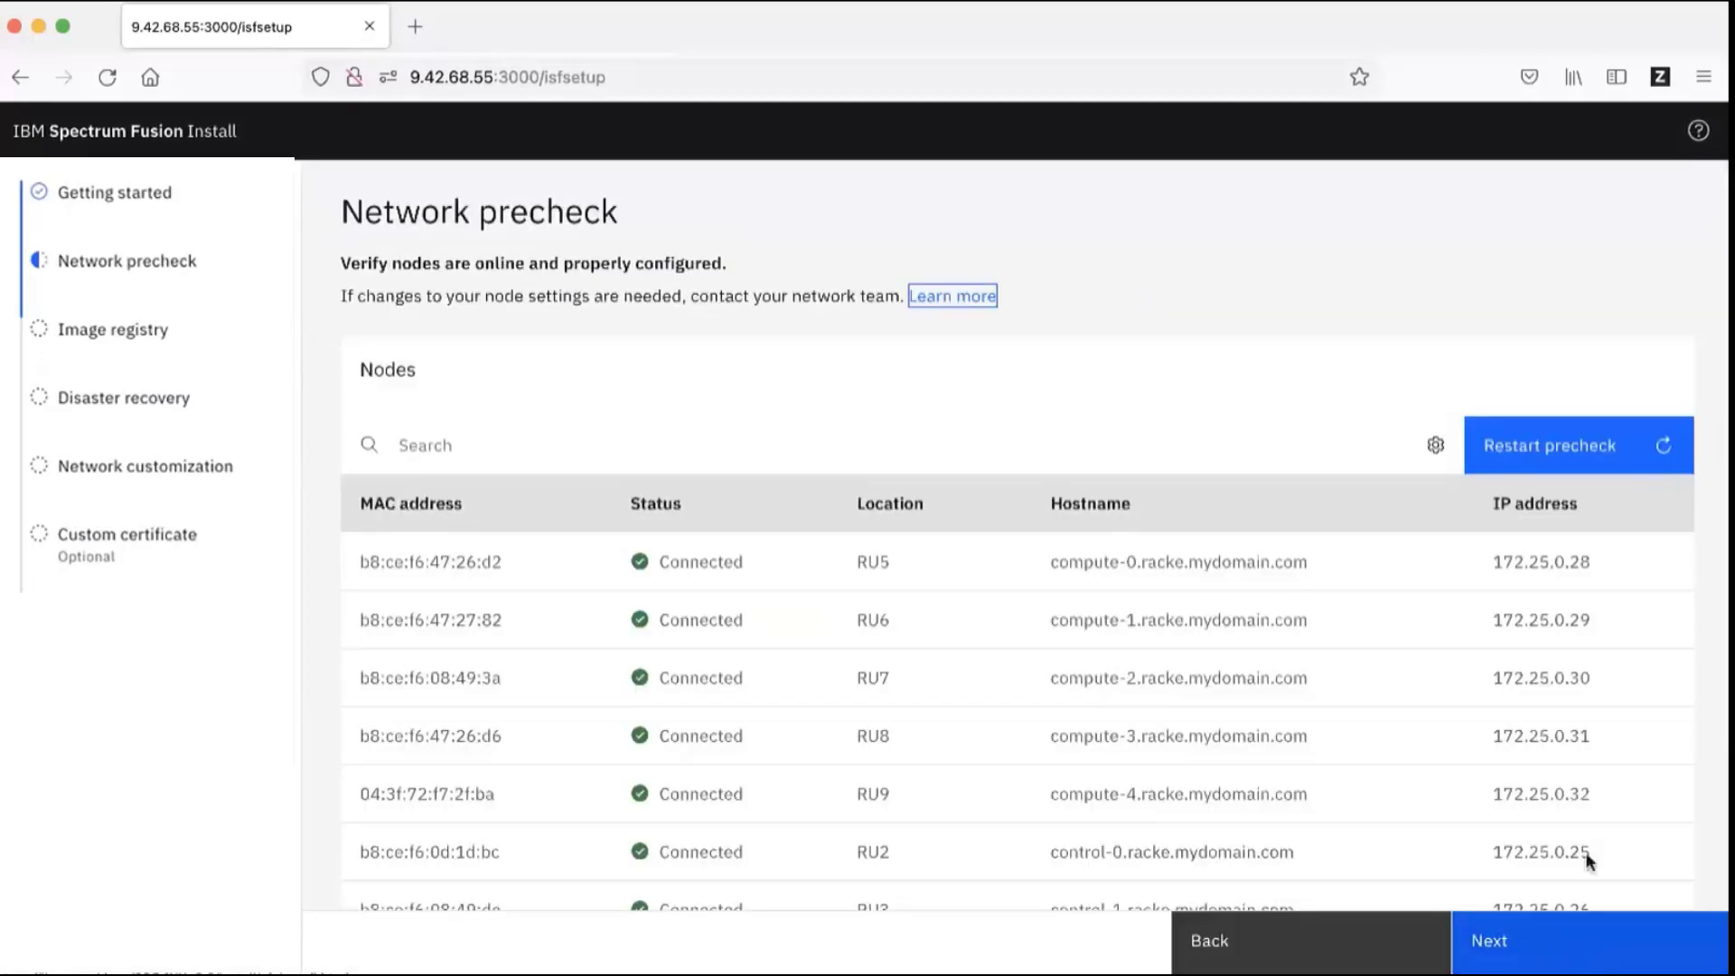
Step: Check that all eight nodes in the Nodes table show Connected, then continue
click(919, 303)
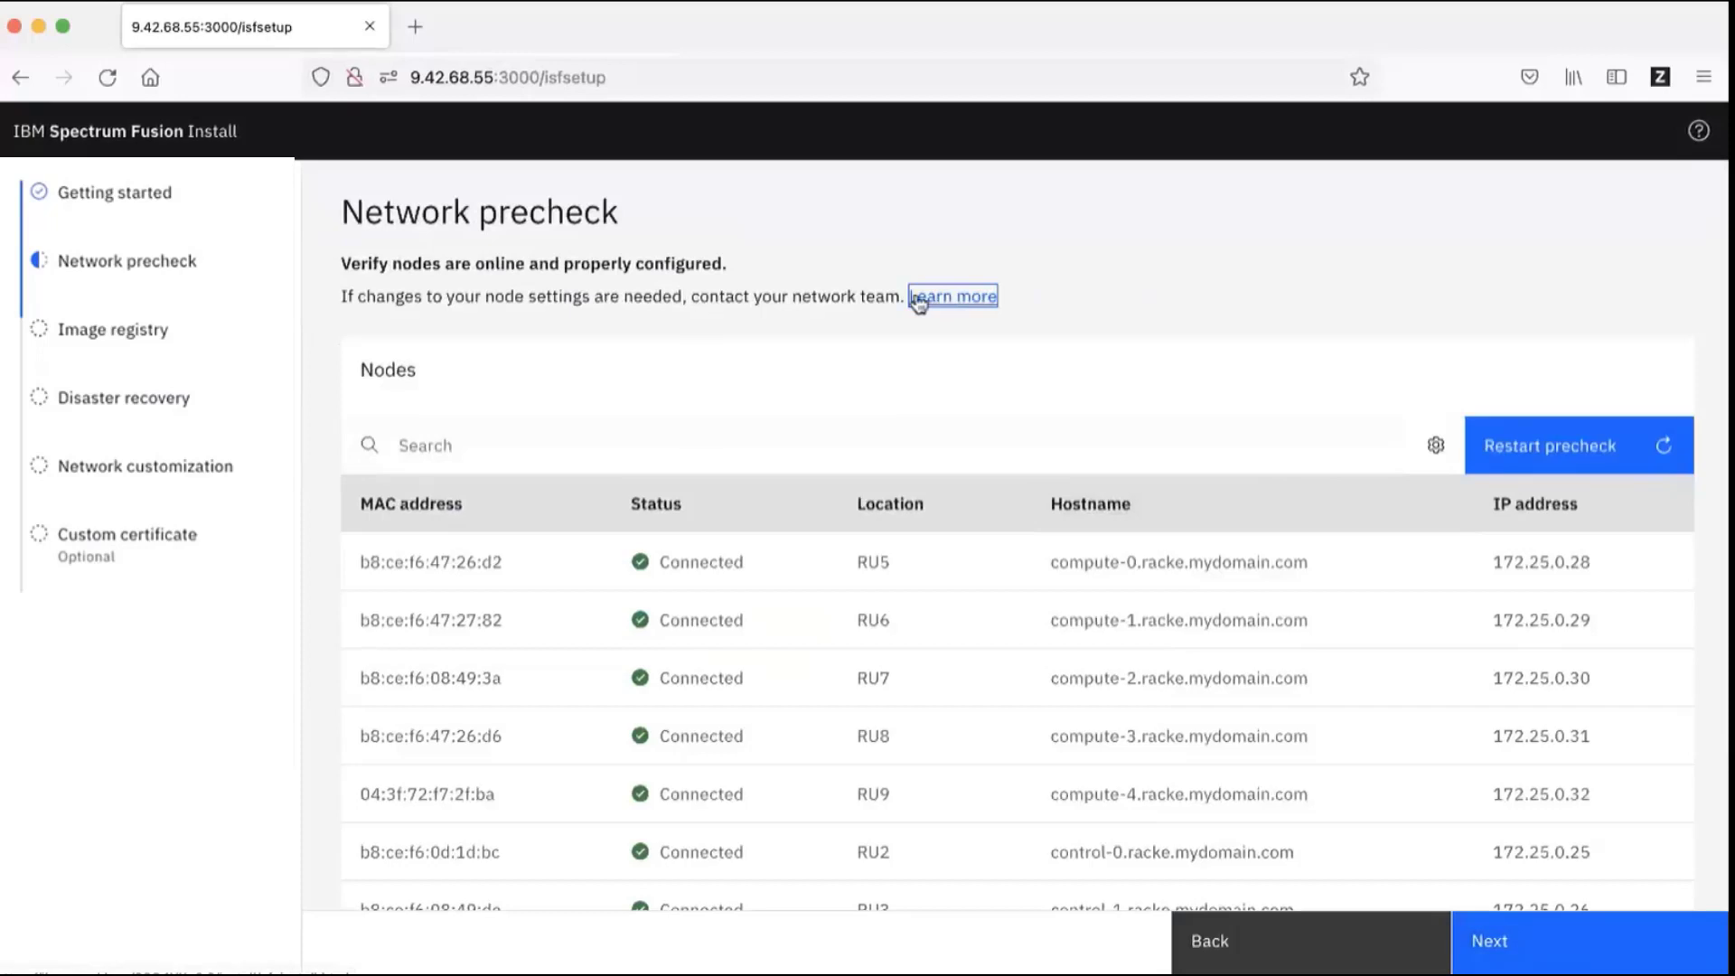
scroll(889, 239, down, 1)
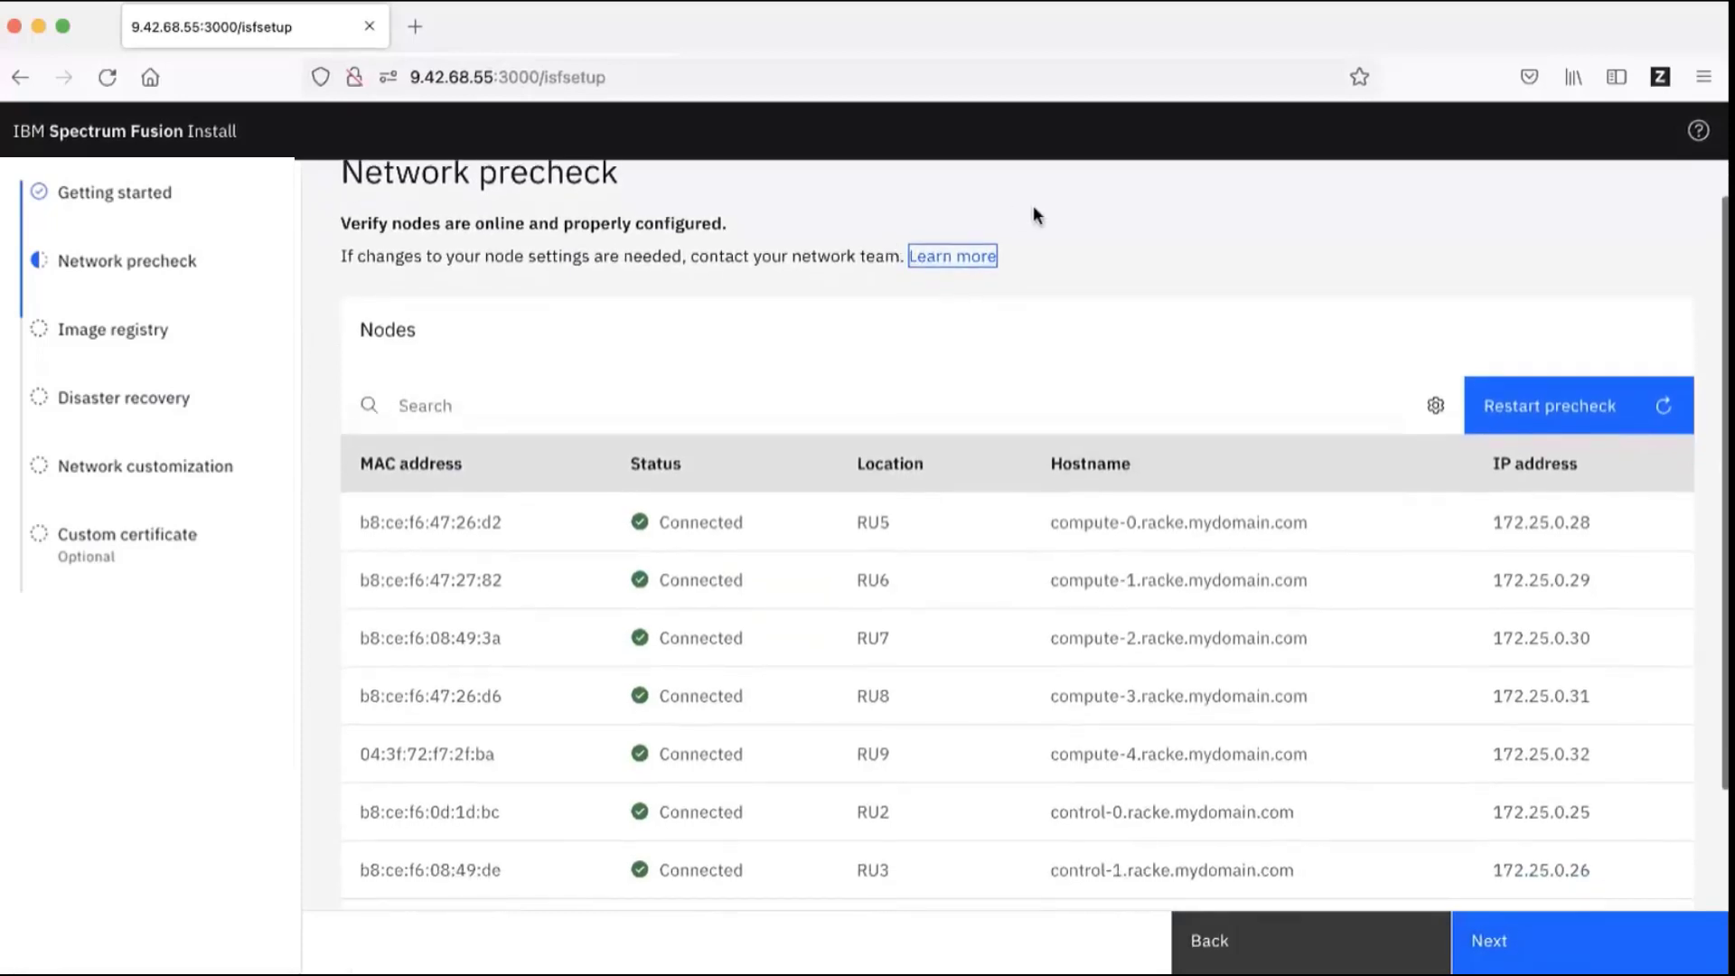
scroll(1059, 313, down, 2)
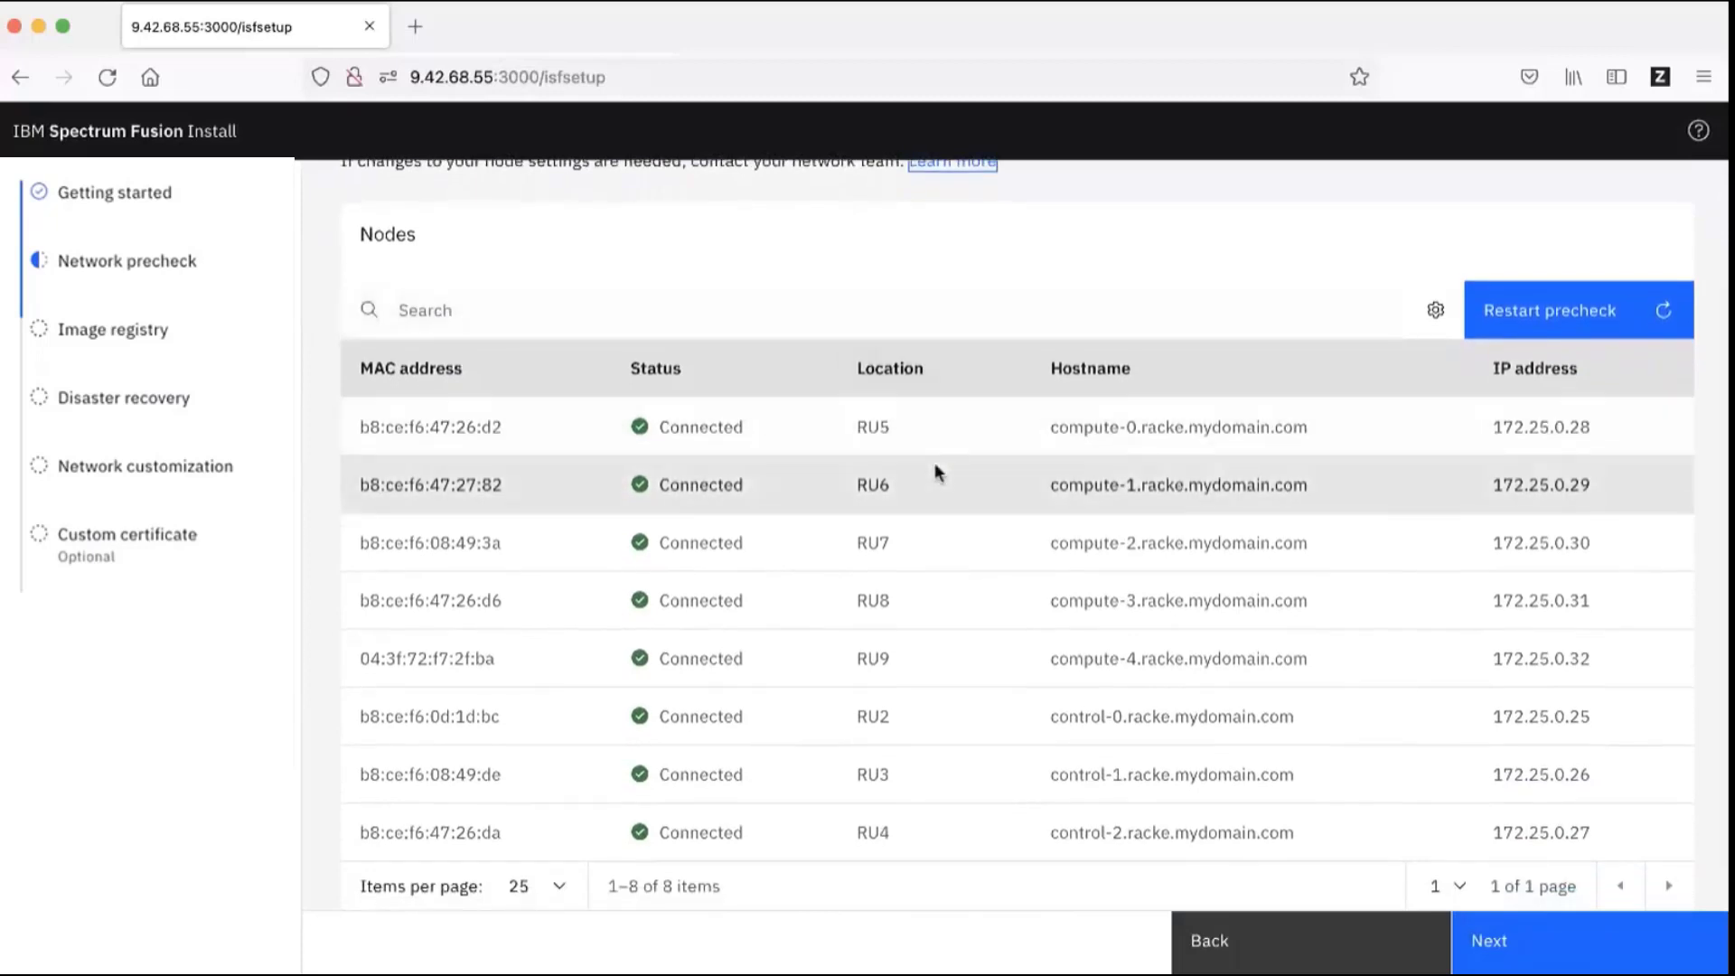
scroll(935, 470, up, 2)
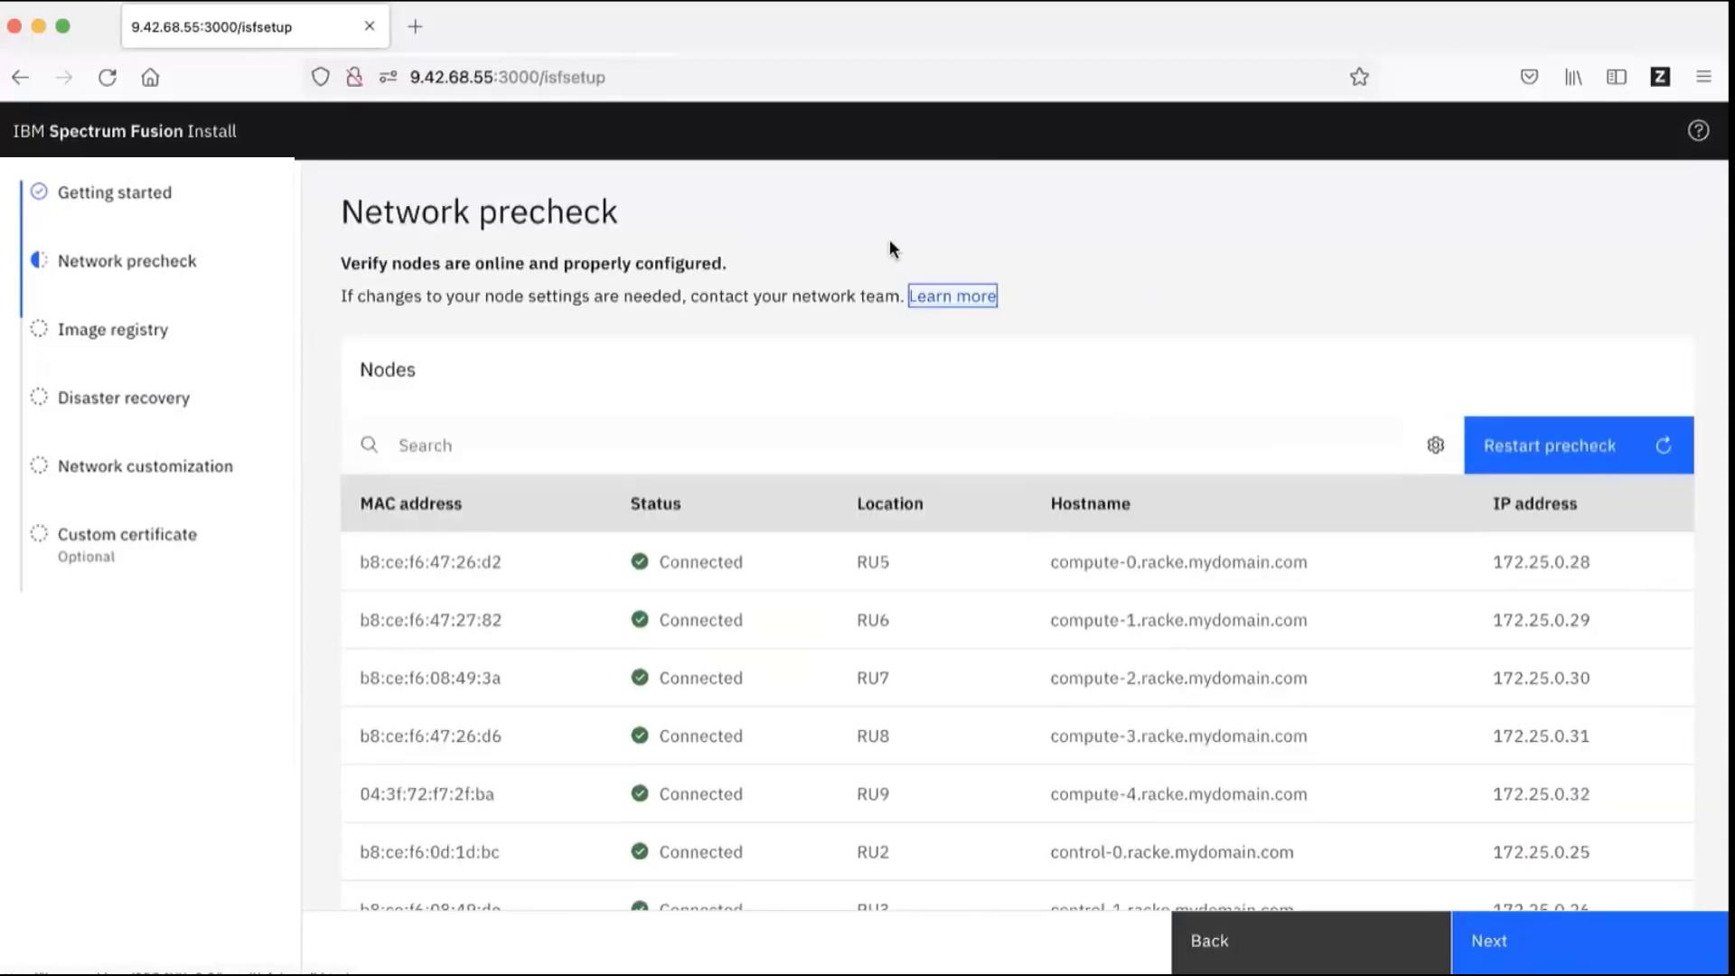
scroll(1057, 310, down, 2)
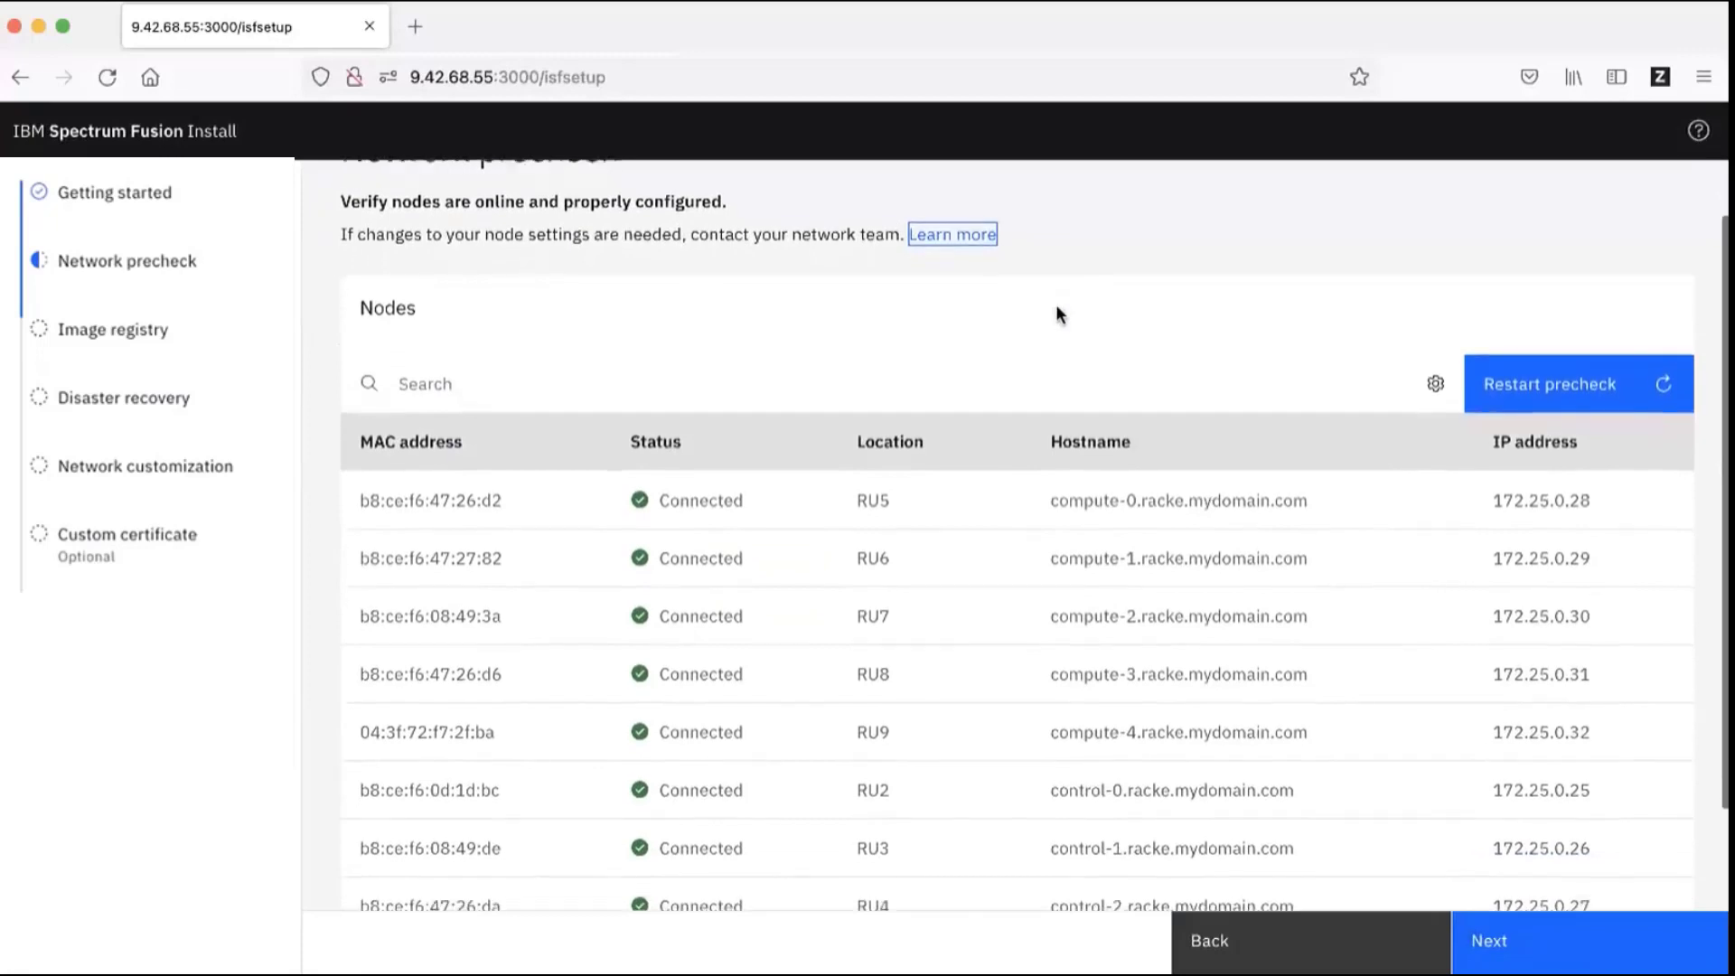
scroll(1056, 307, down, 1)
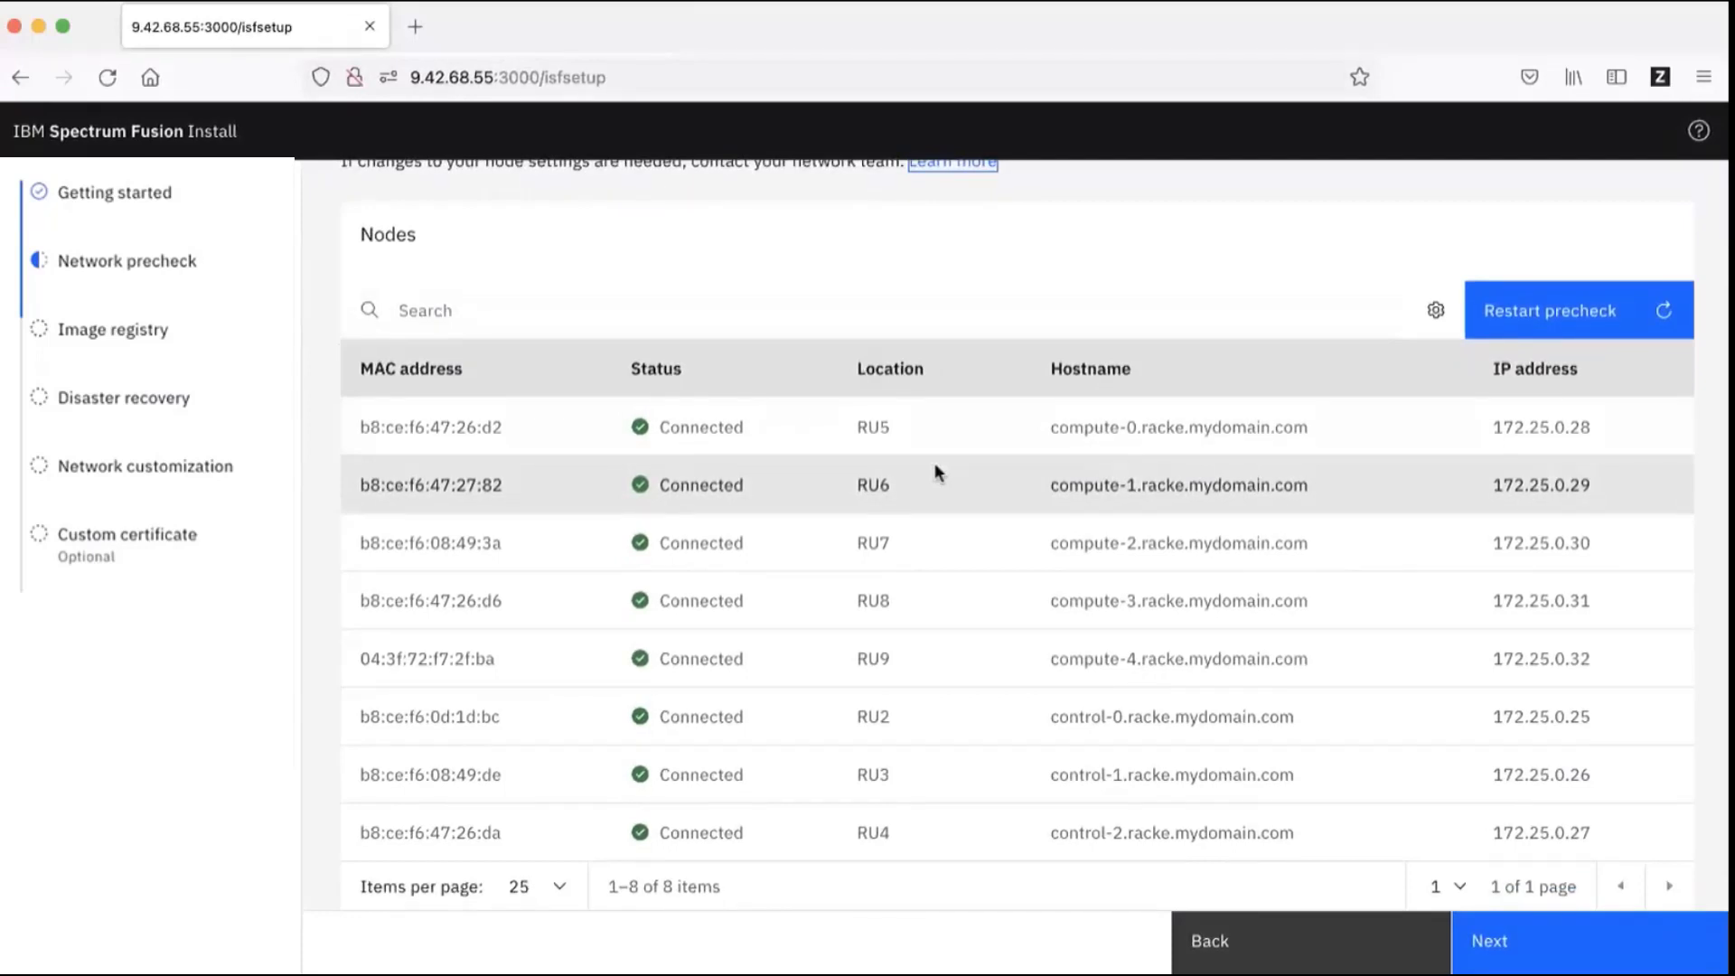
scroll(934, 463, down, 1)
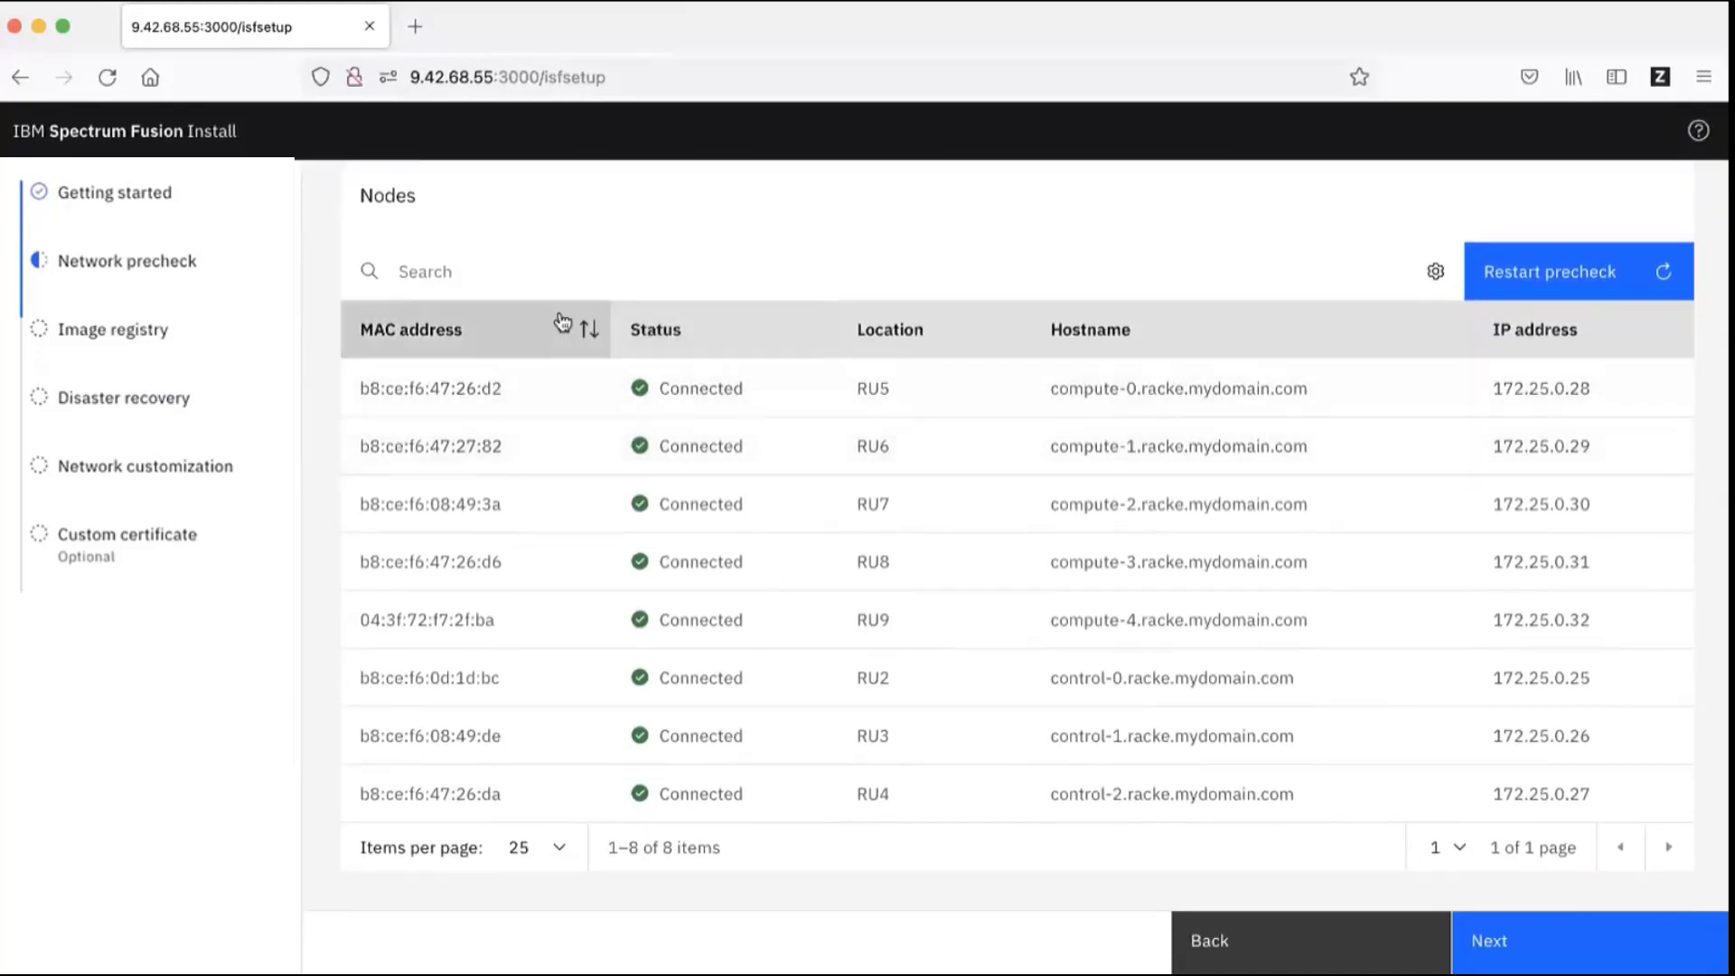
scroll(920, 303, up, 3)
scroll(889, 238, down, 1)
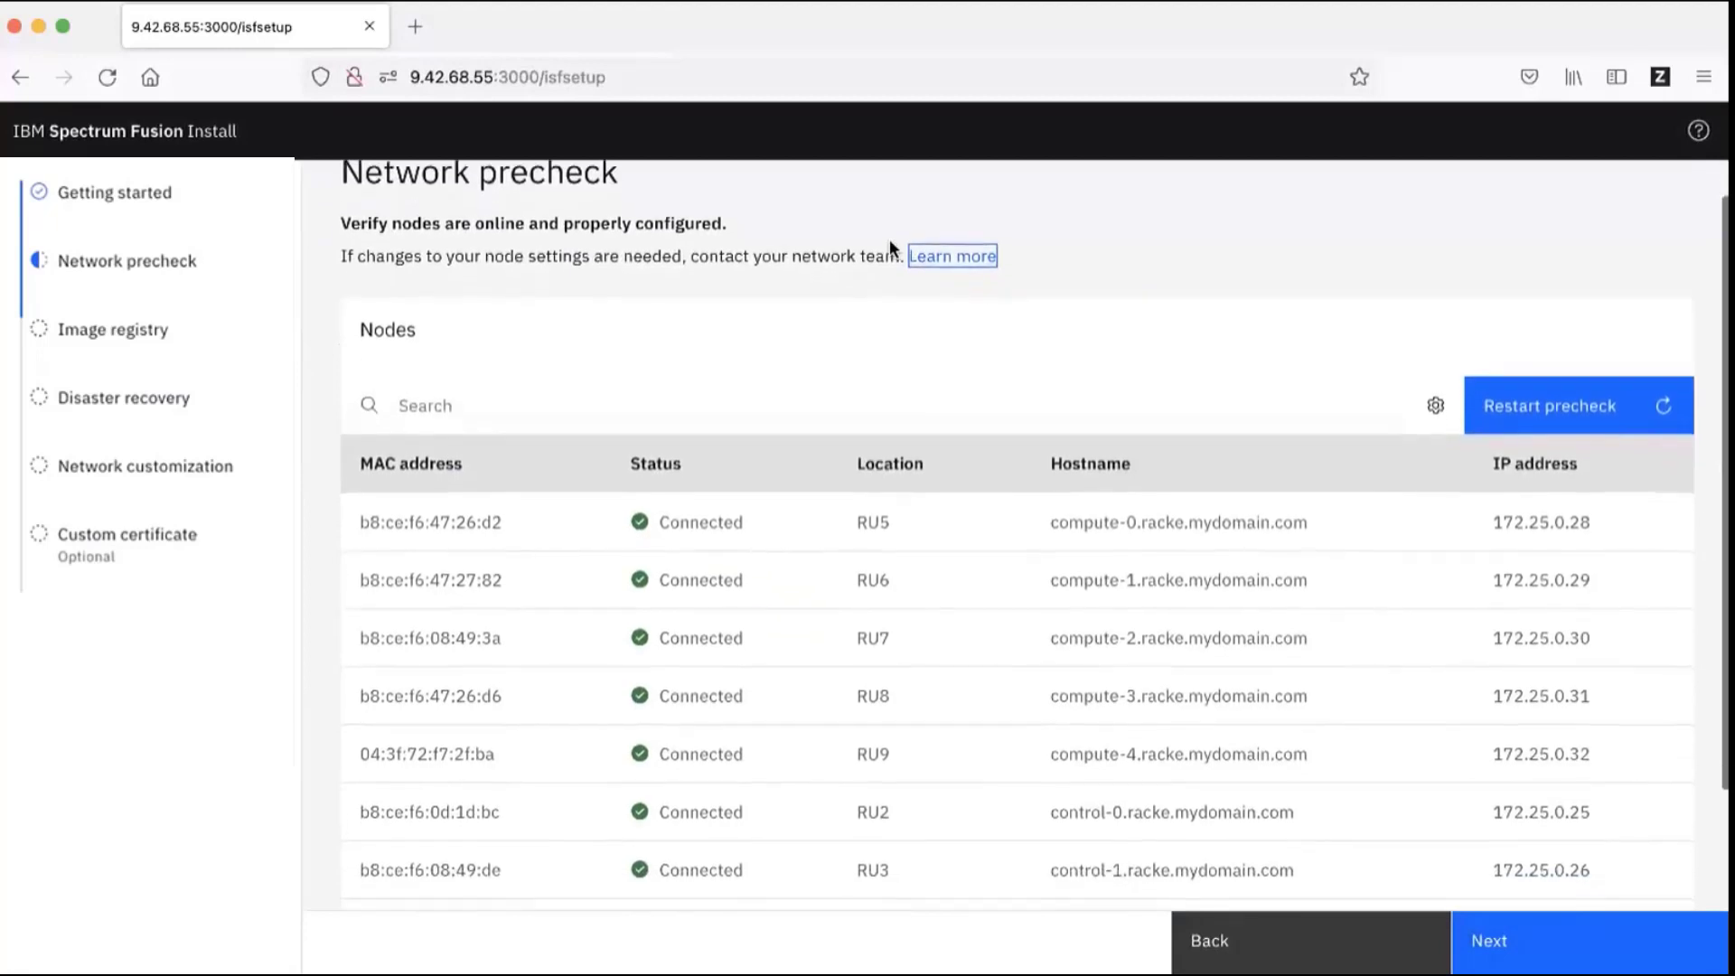
scroll(1060, 310, down, 2)
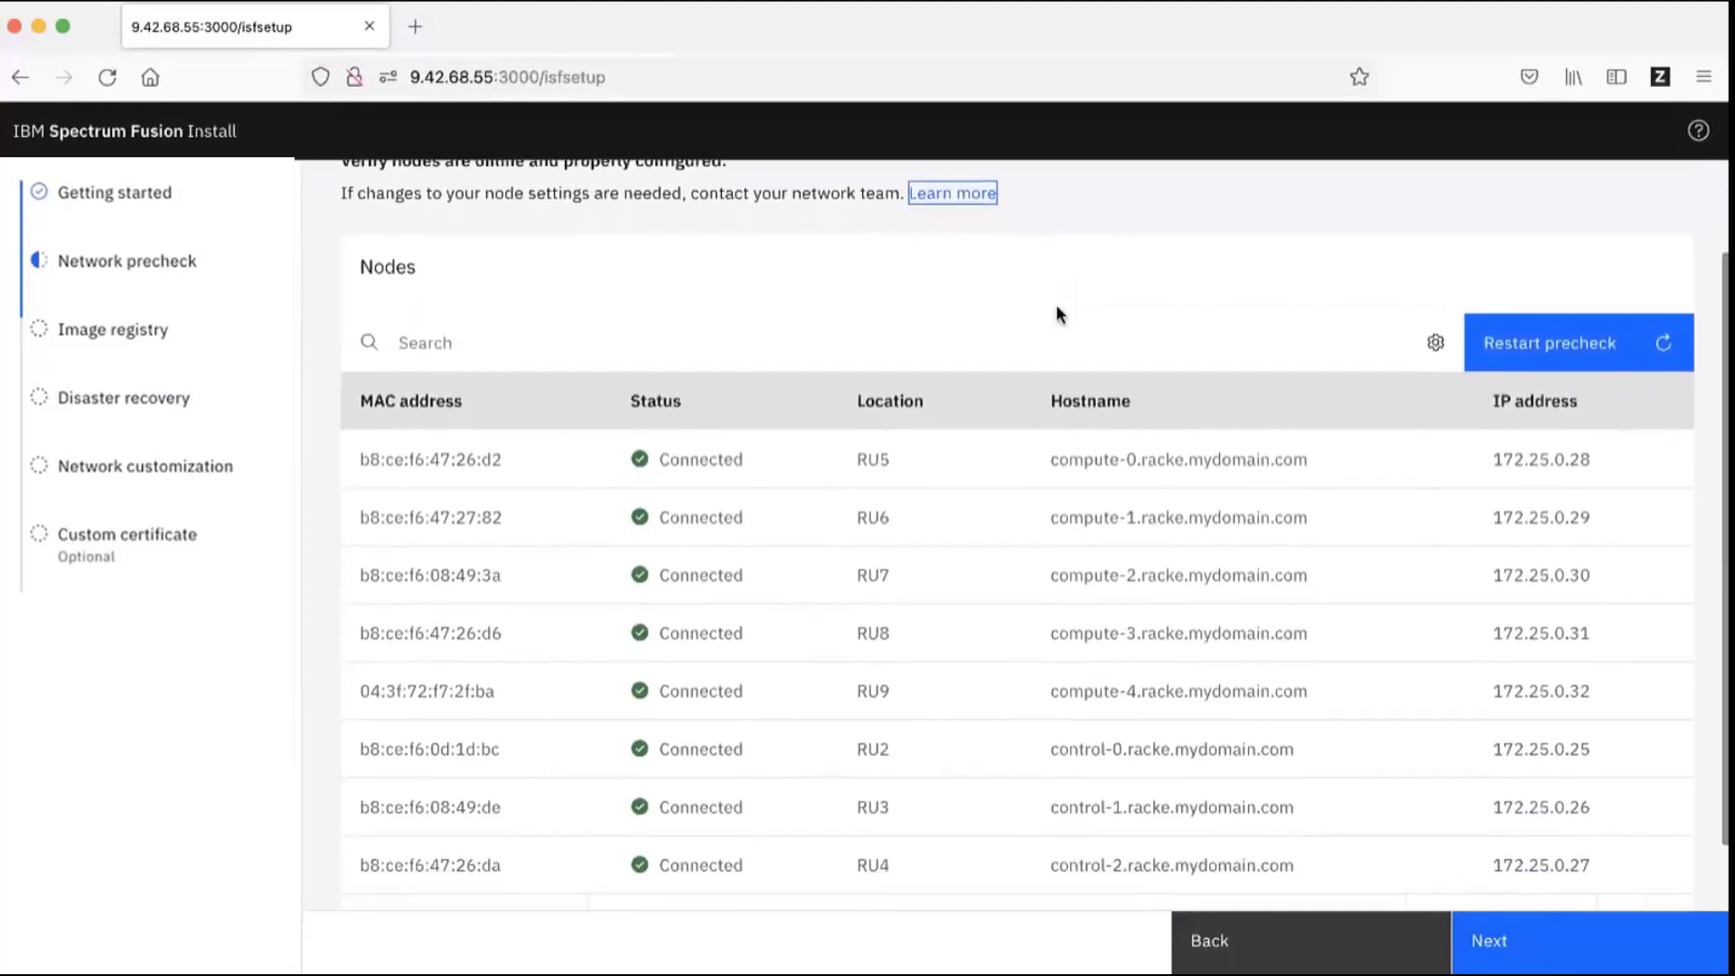
scroll(1055, 304, down, 1)
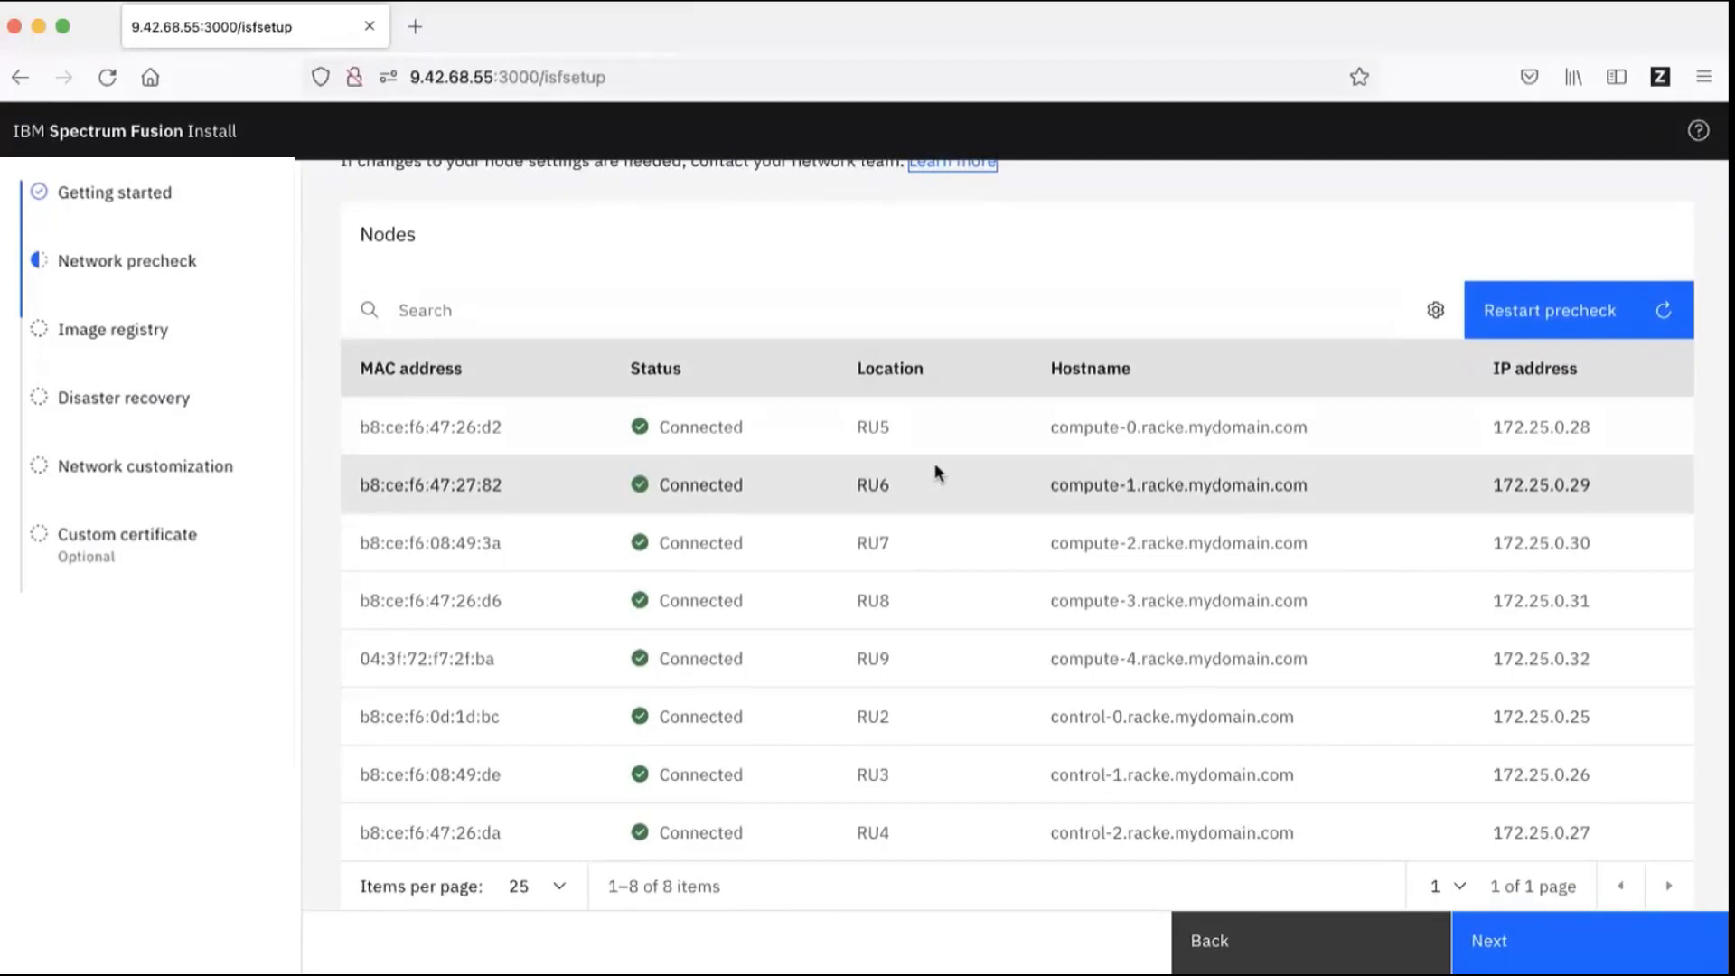
scroll(935, 465, down, 1)
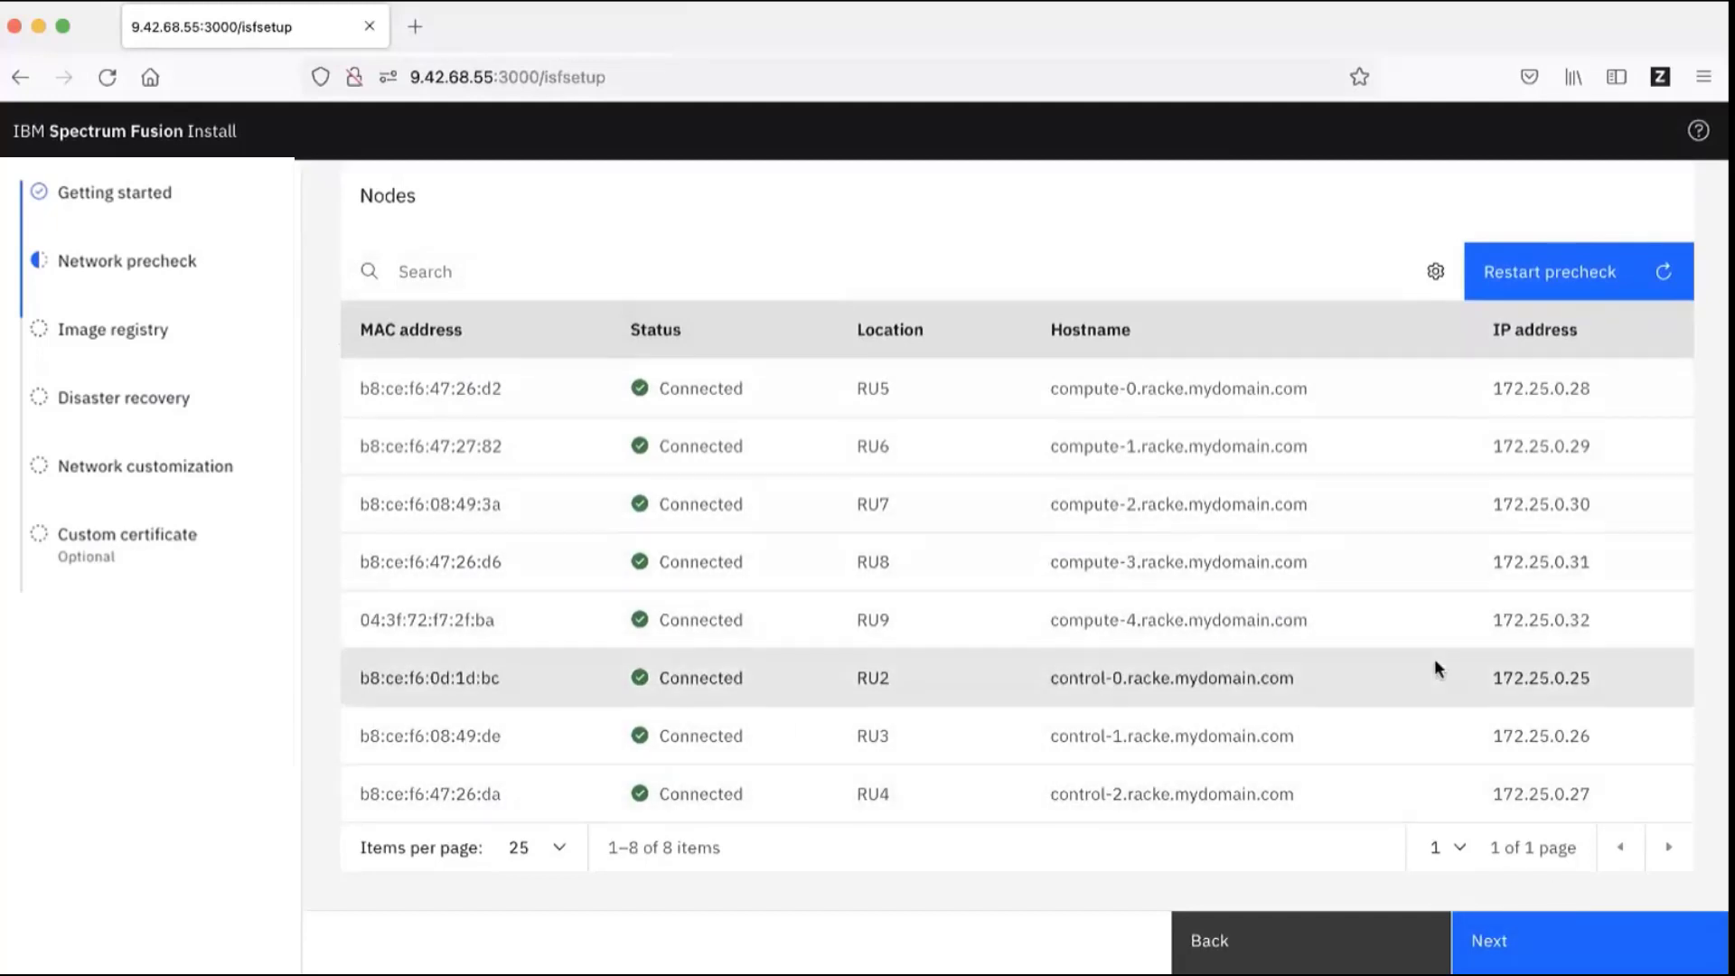
click(1545, 951)
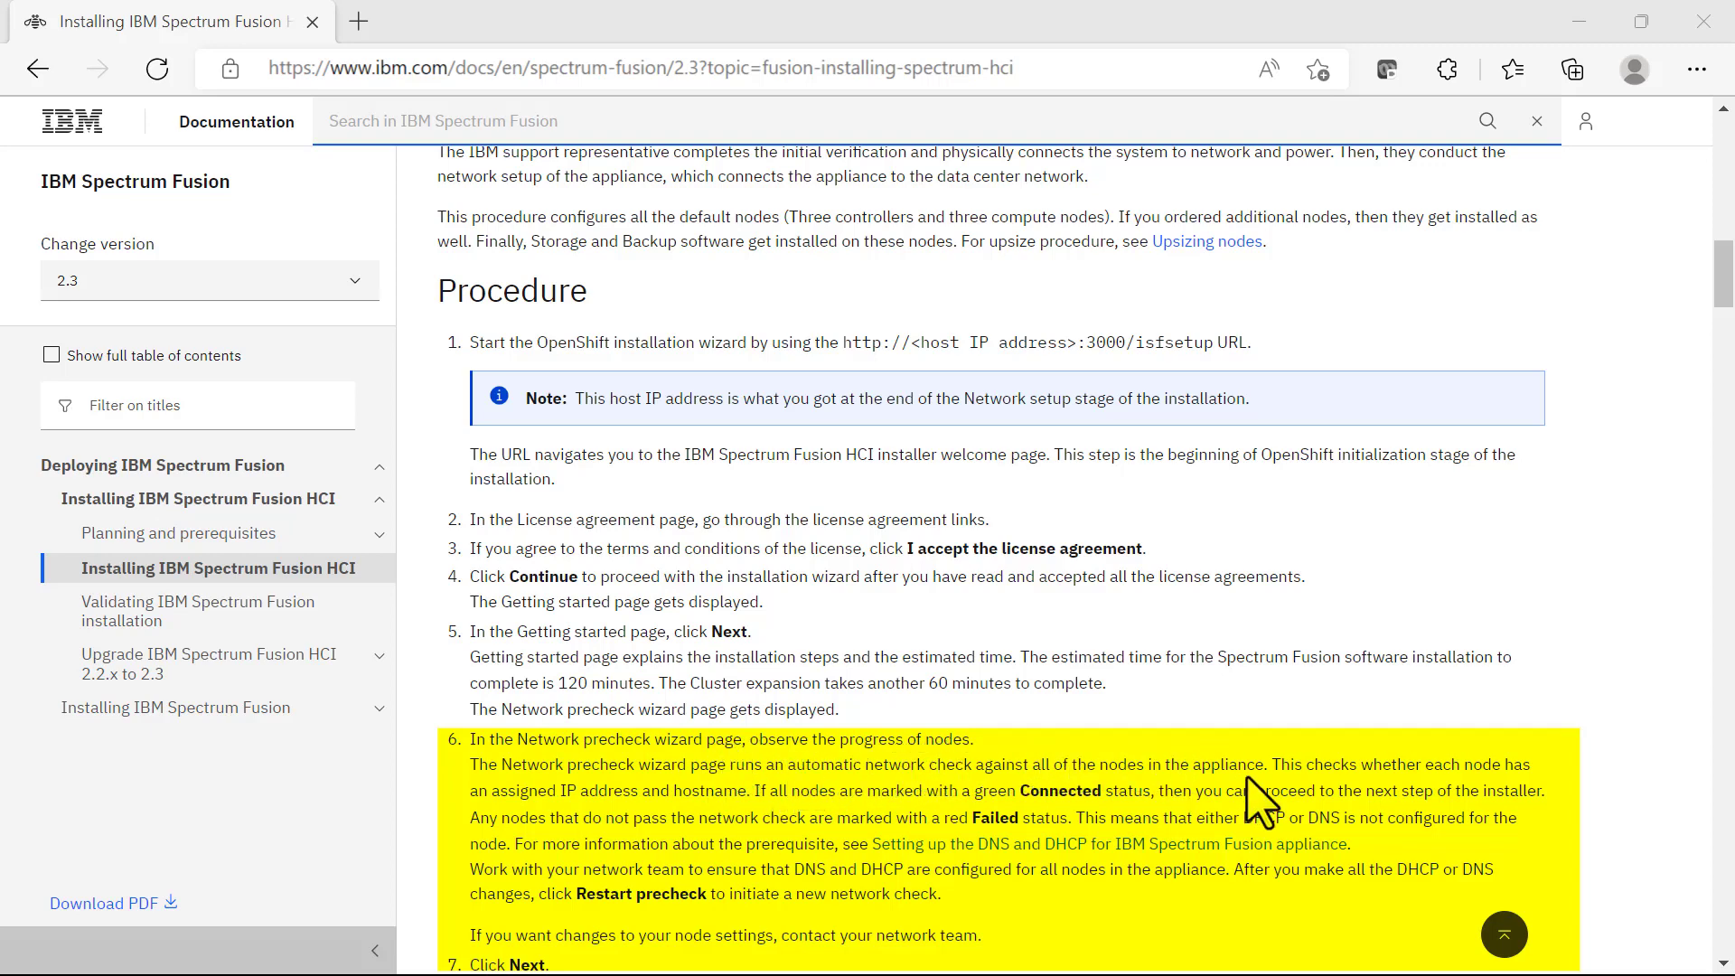
Step: Read documentation steps 6–8 on the network precheck and image registry
drag(1724, 292, 1729, 391)
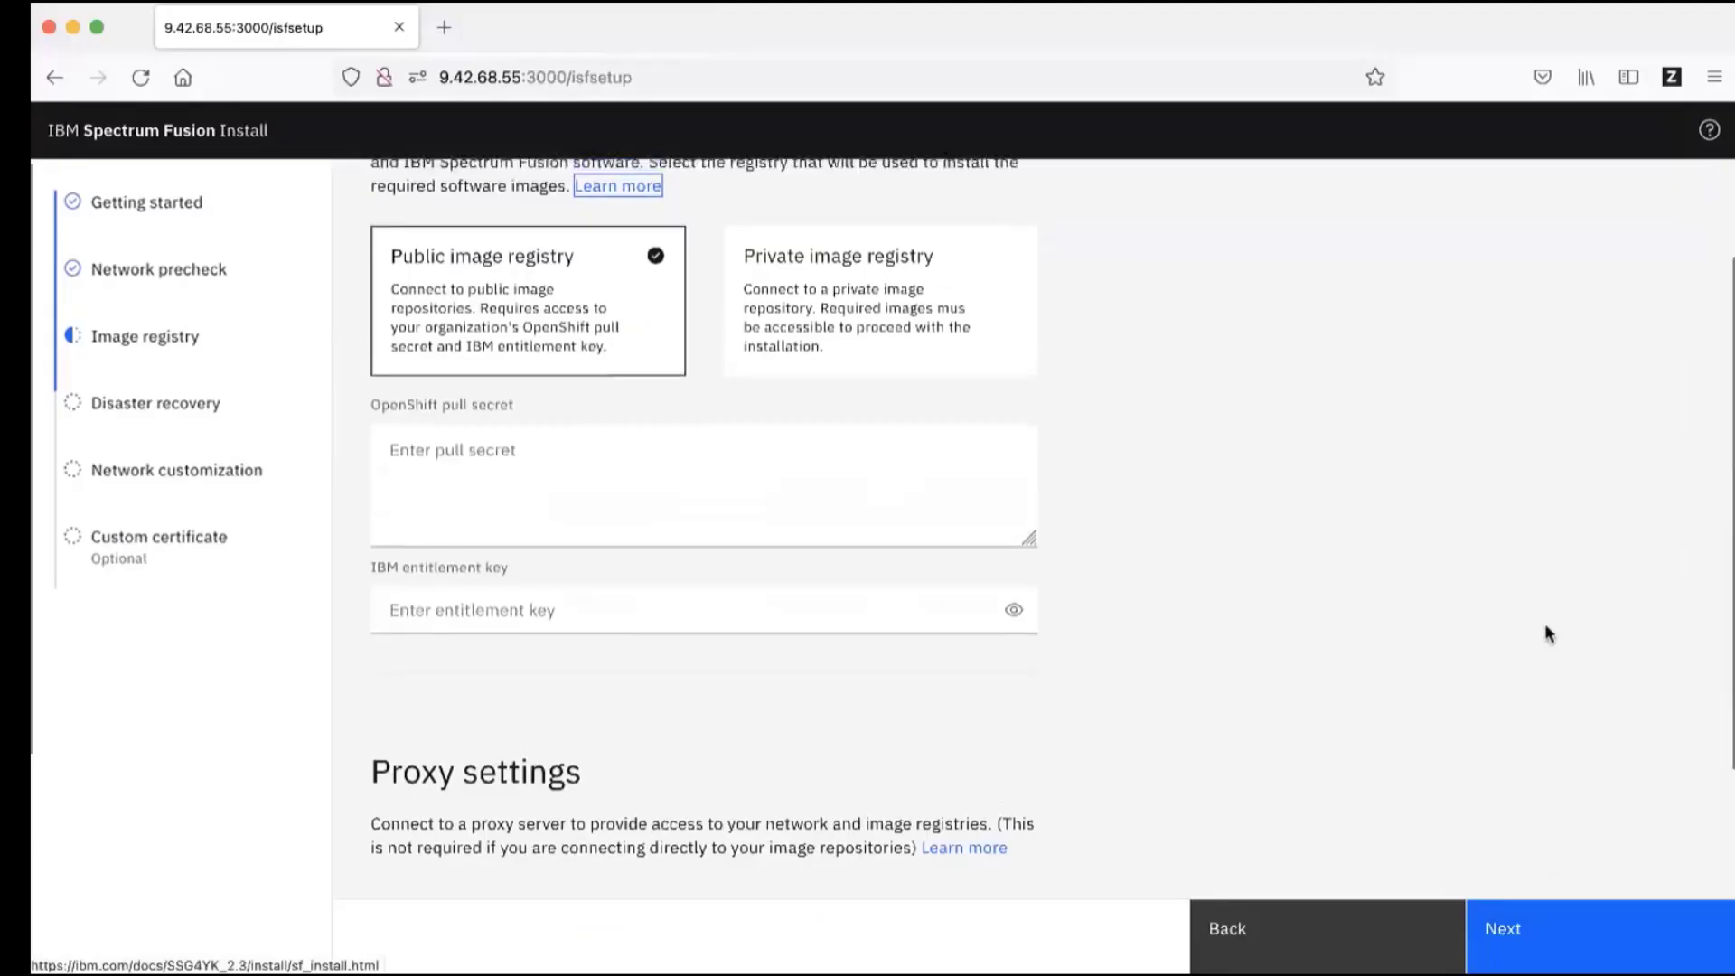
scroll(1547, 633, up, 2)
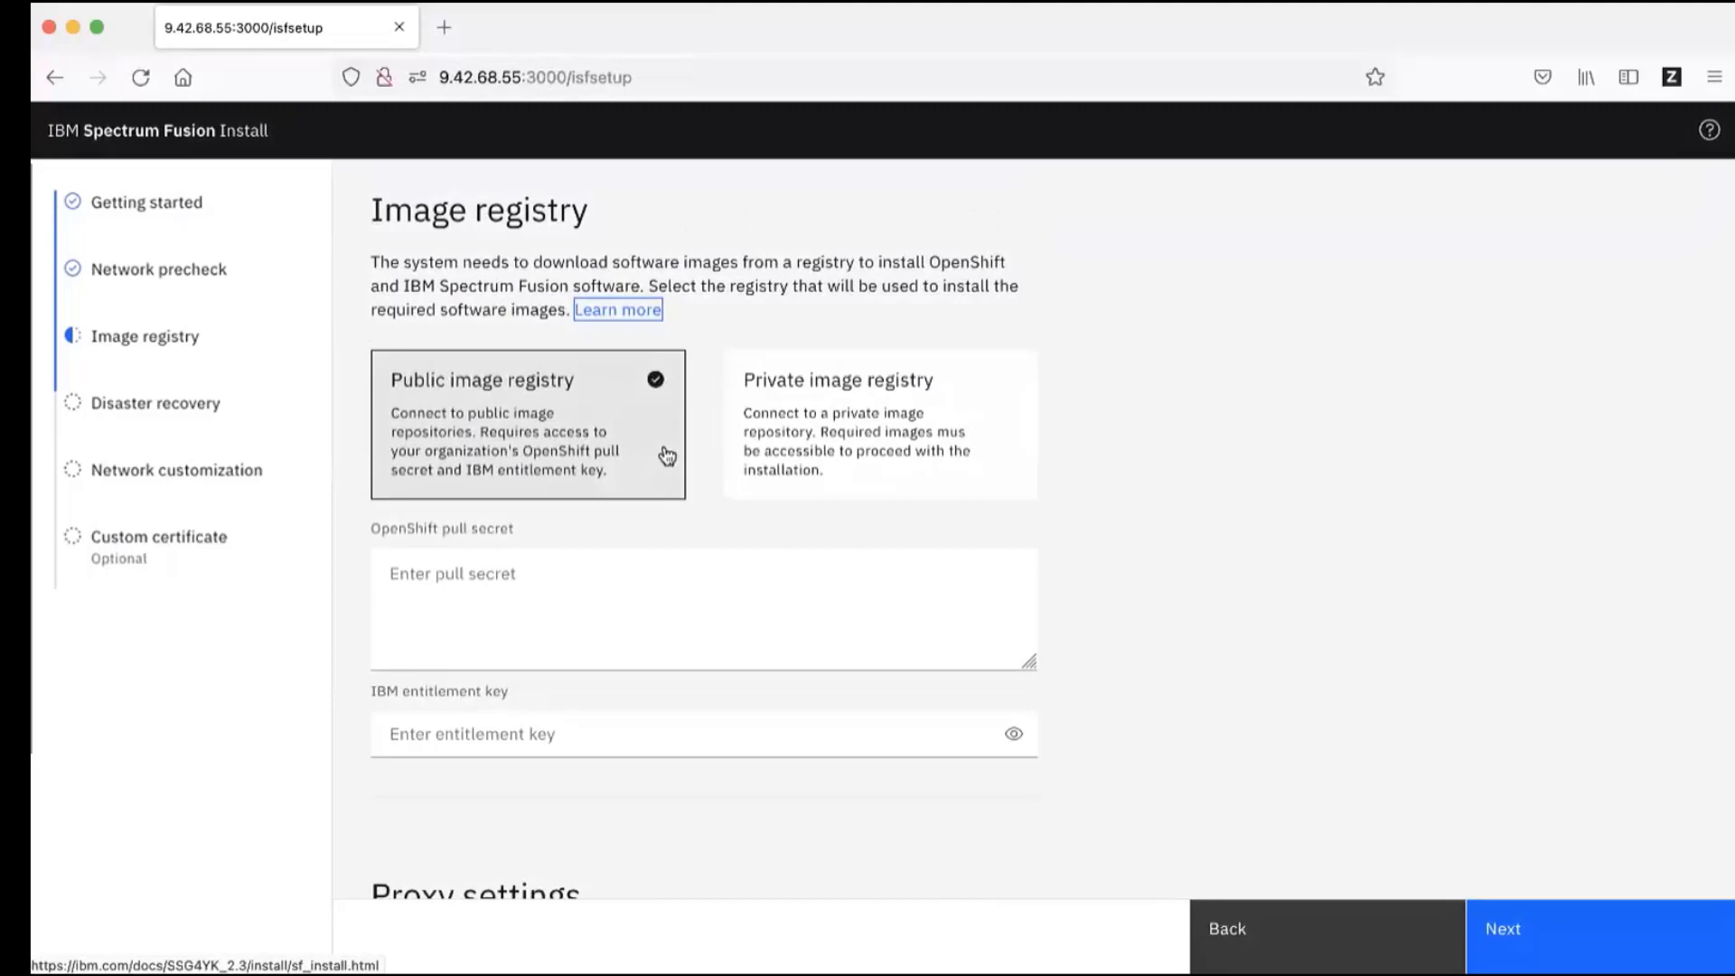
Step: Select the Private image registry option to show the repository path and credential fields
click(841, 420)
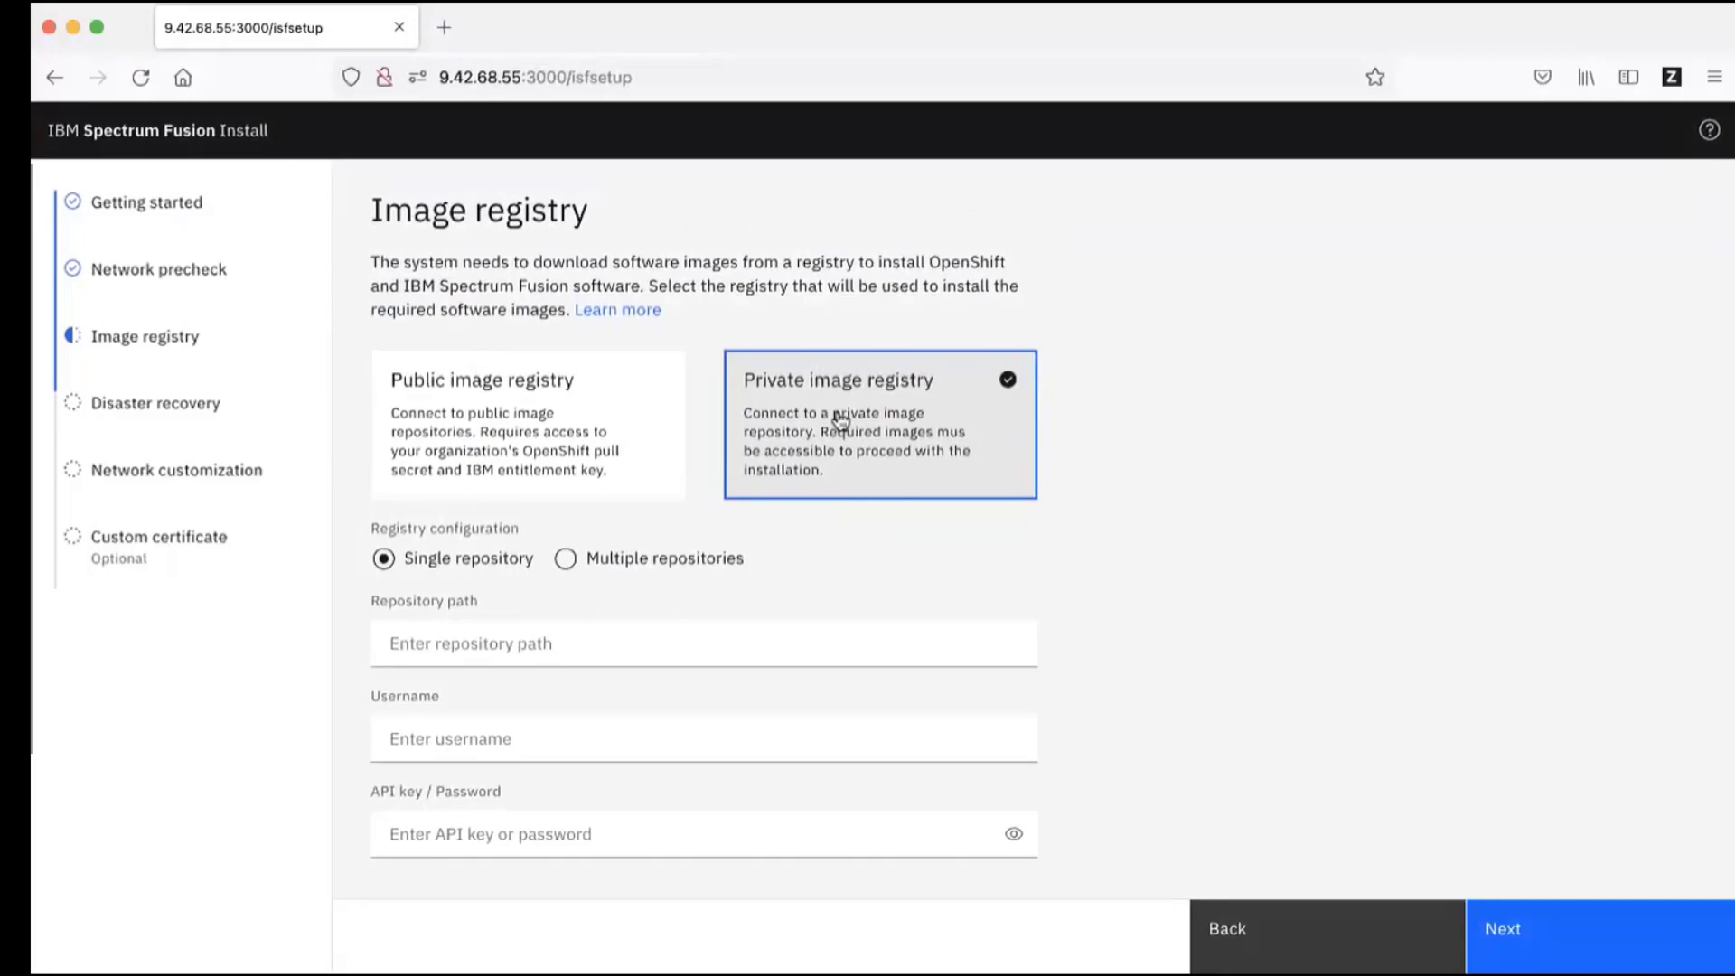
scroll(841, 418, down, 2)
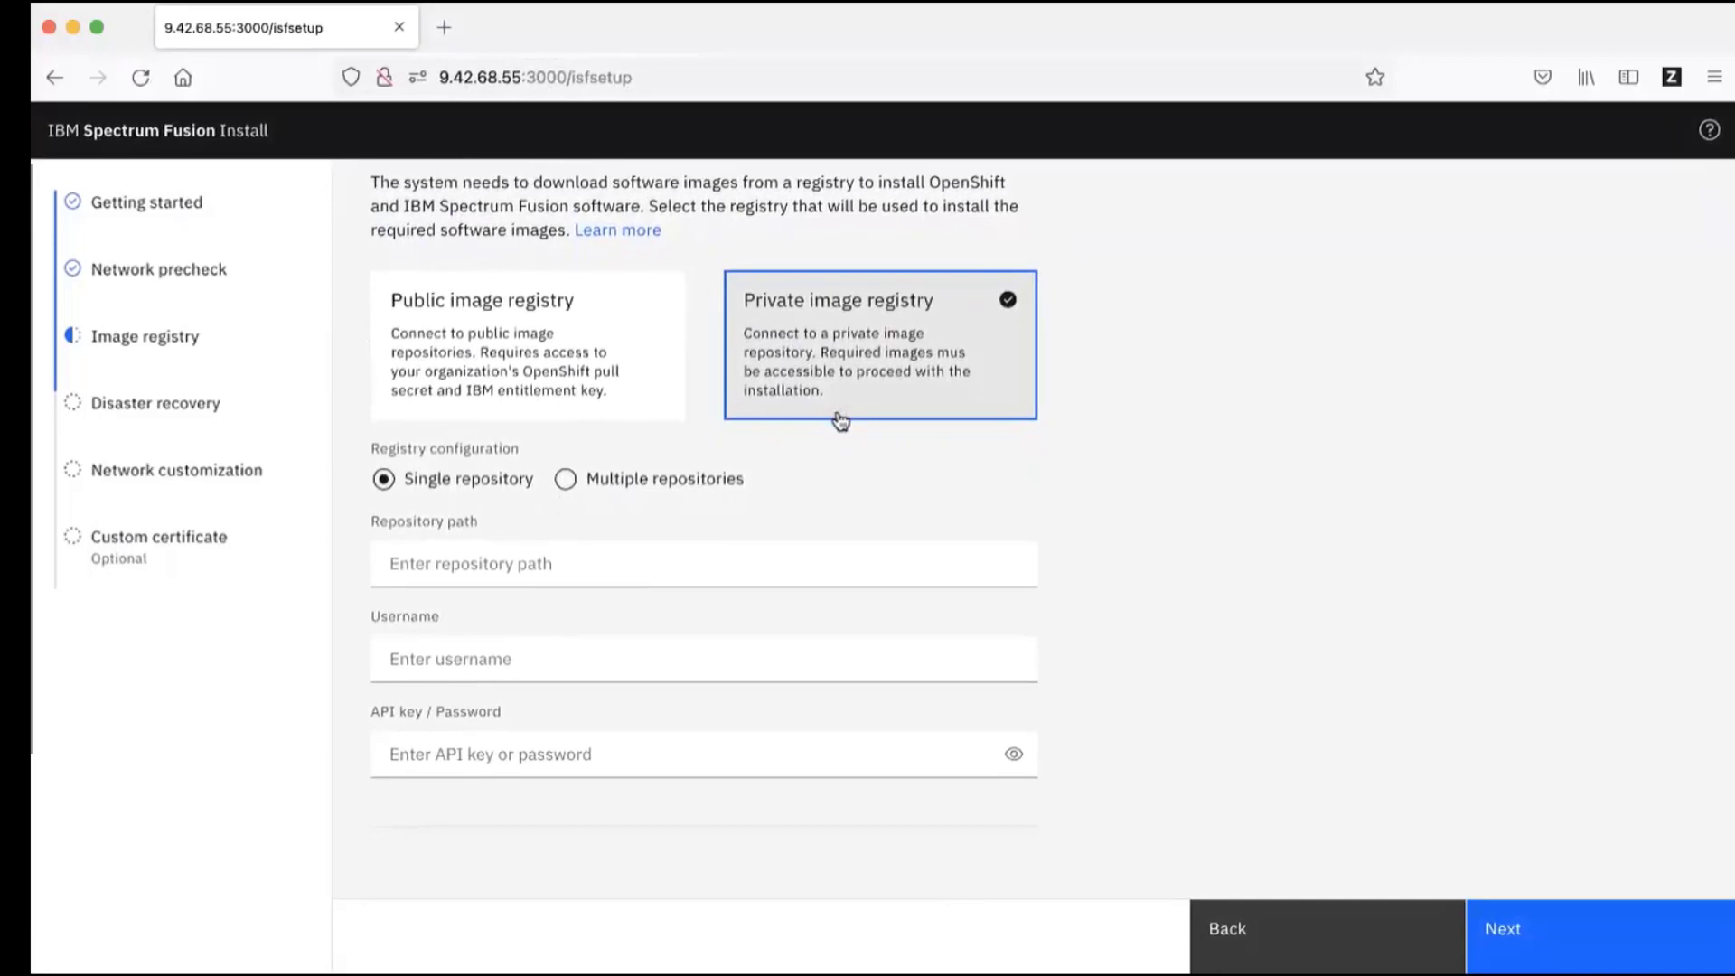
Step: Paste the artifactory URL on port 443 ending /hci230/singlerepo/staging into Repository path and review it
click(498, 563)
key(super+v)
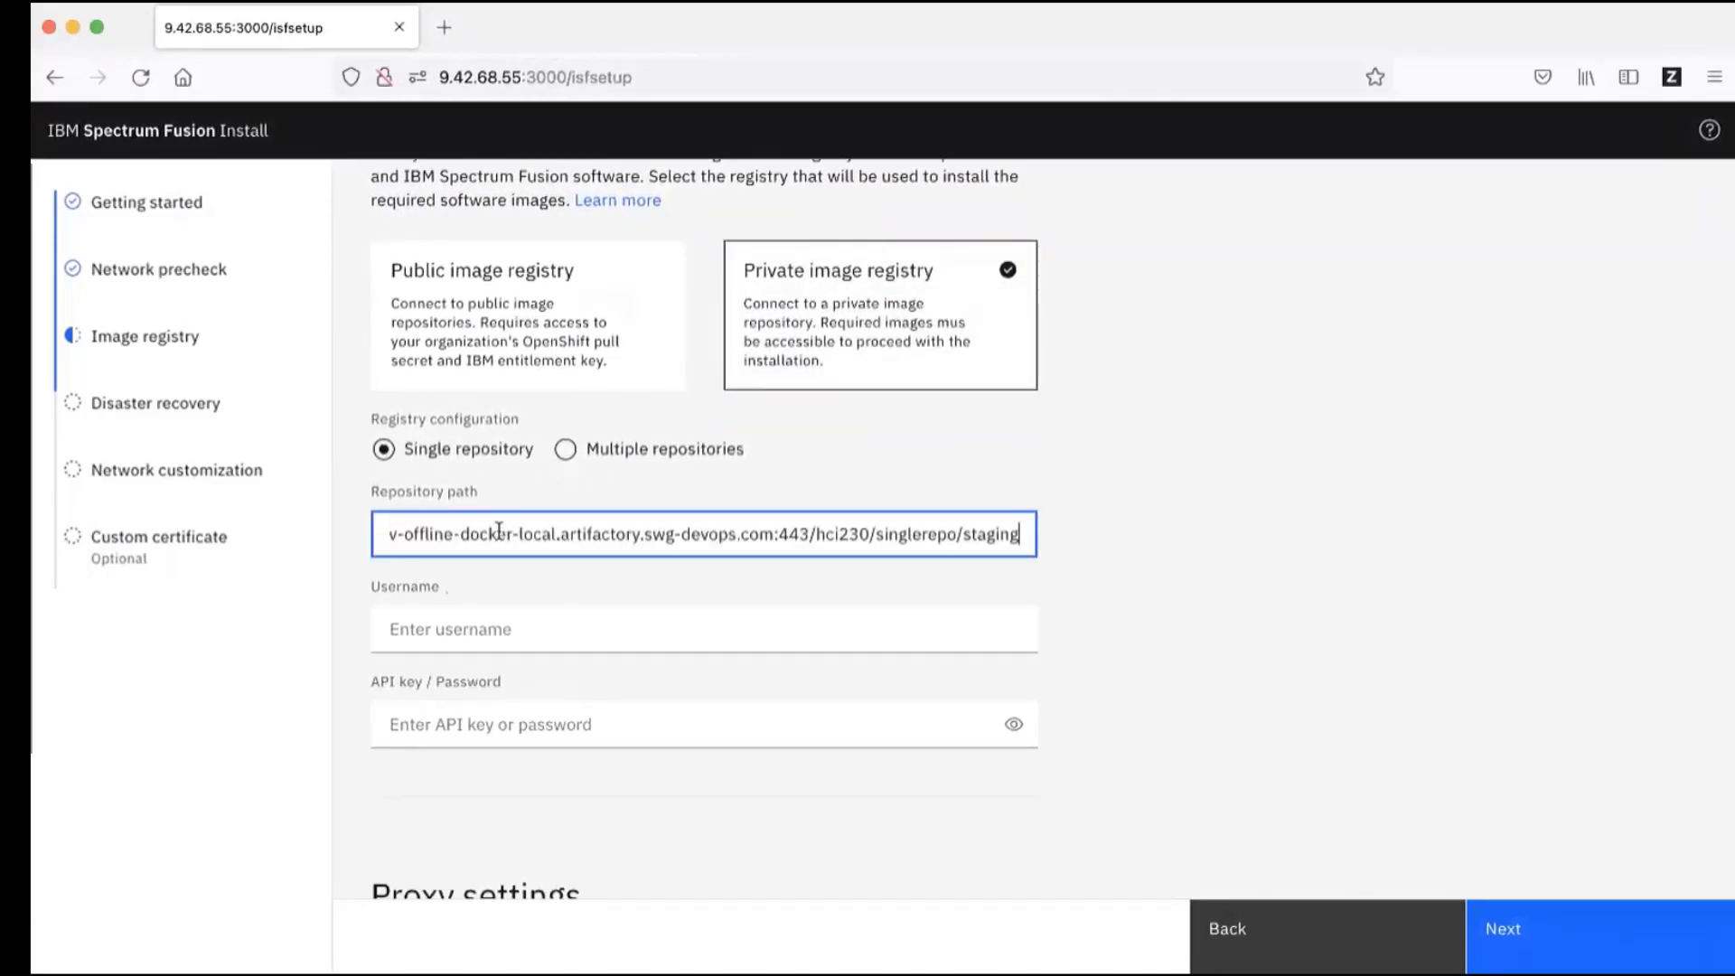
scroll(499, 532, left, 5)
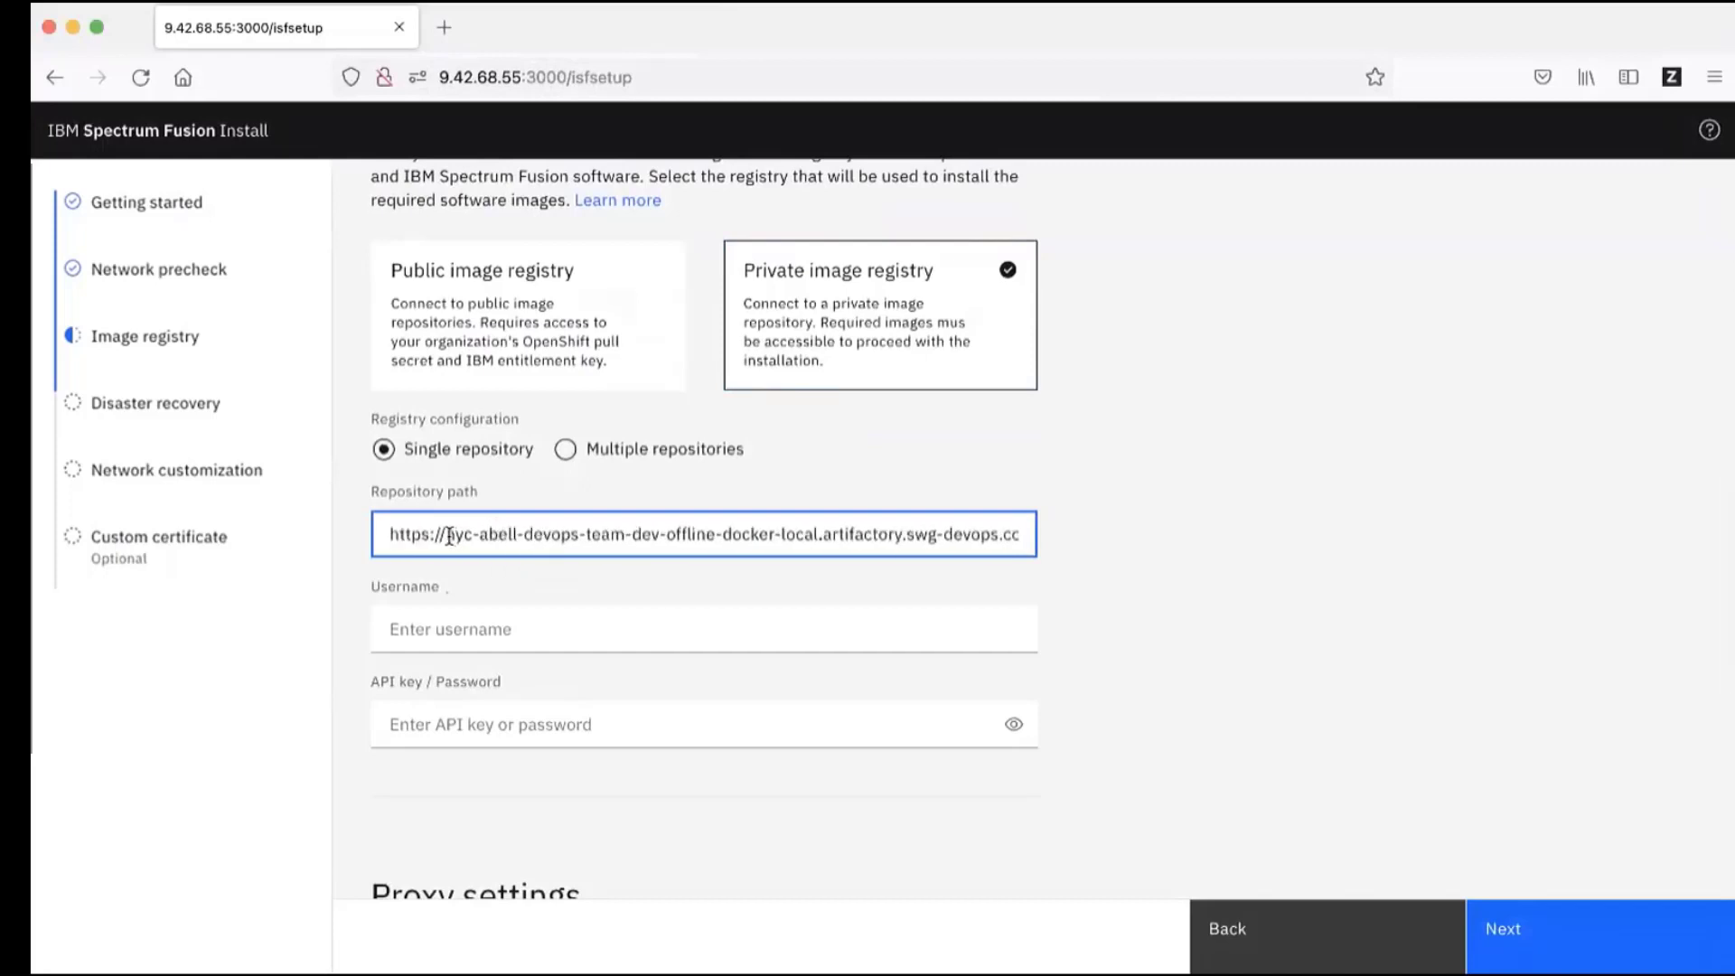
drag(450, 536, 1021, 537)
click(817, 536)
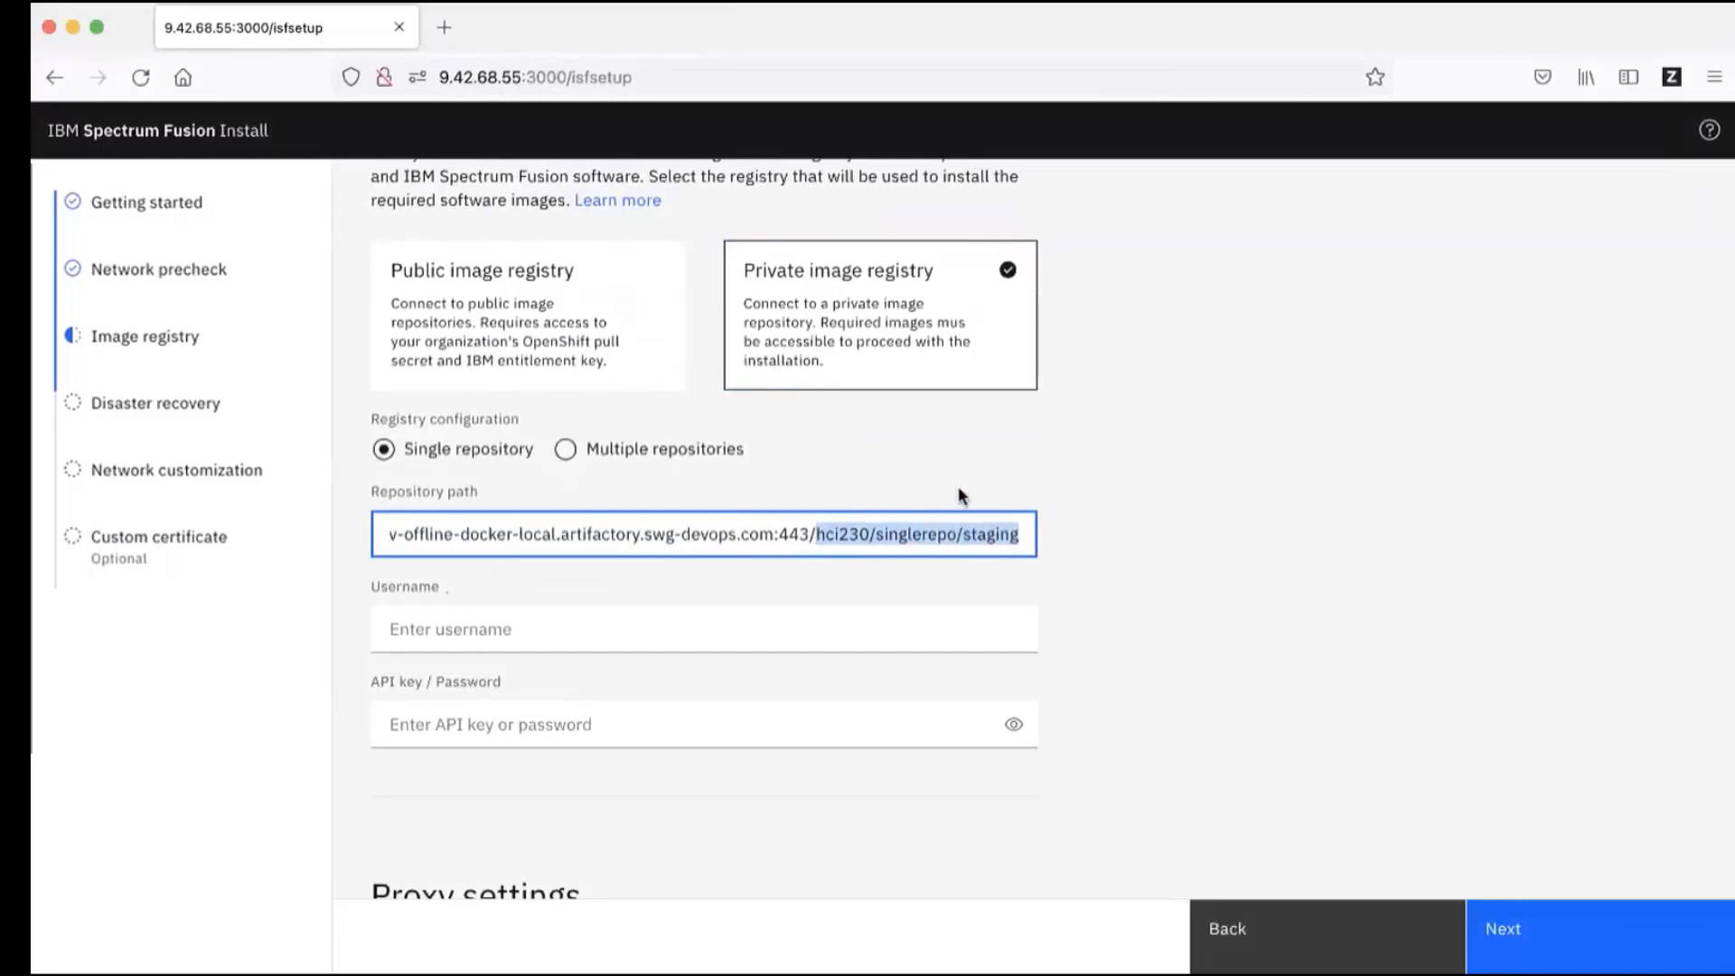
scroll(1013, 504, down, 1)
click(1019, 517)
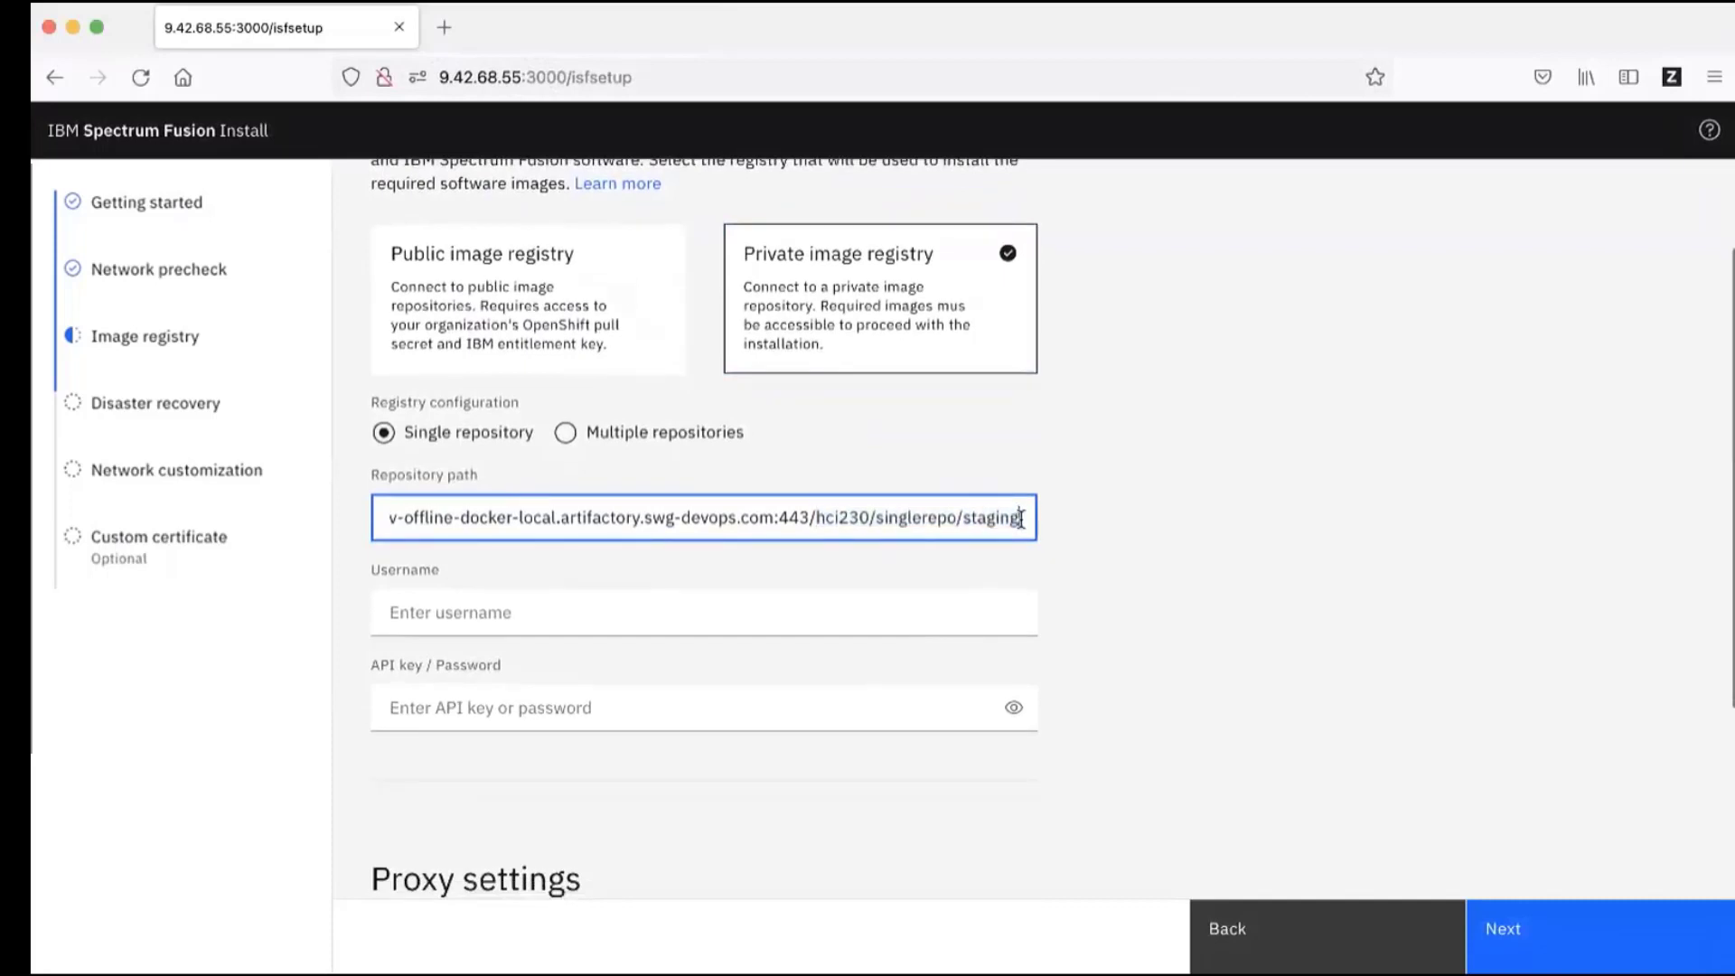
scroll(537, 518, left, 1)
scroll(536, 518, left, 1)
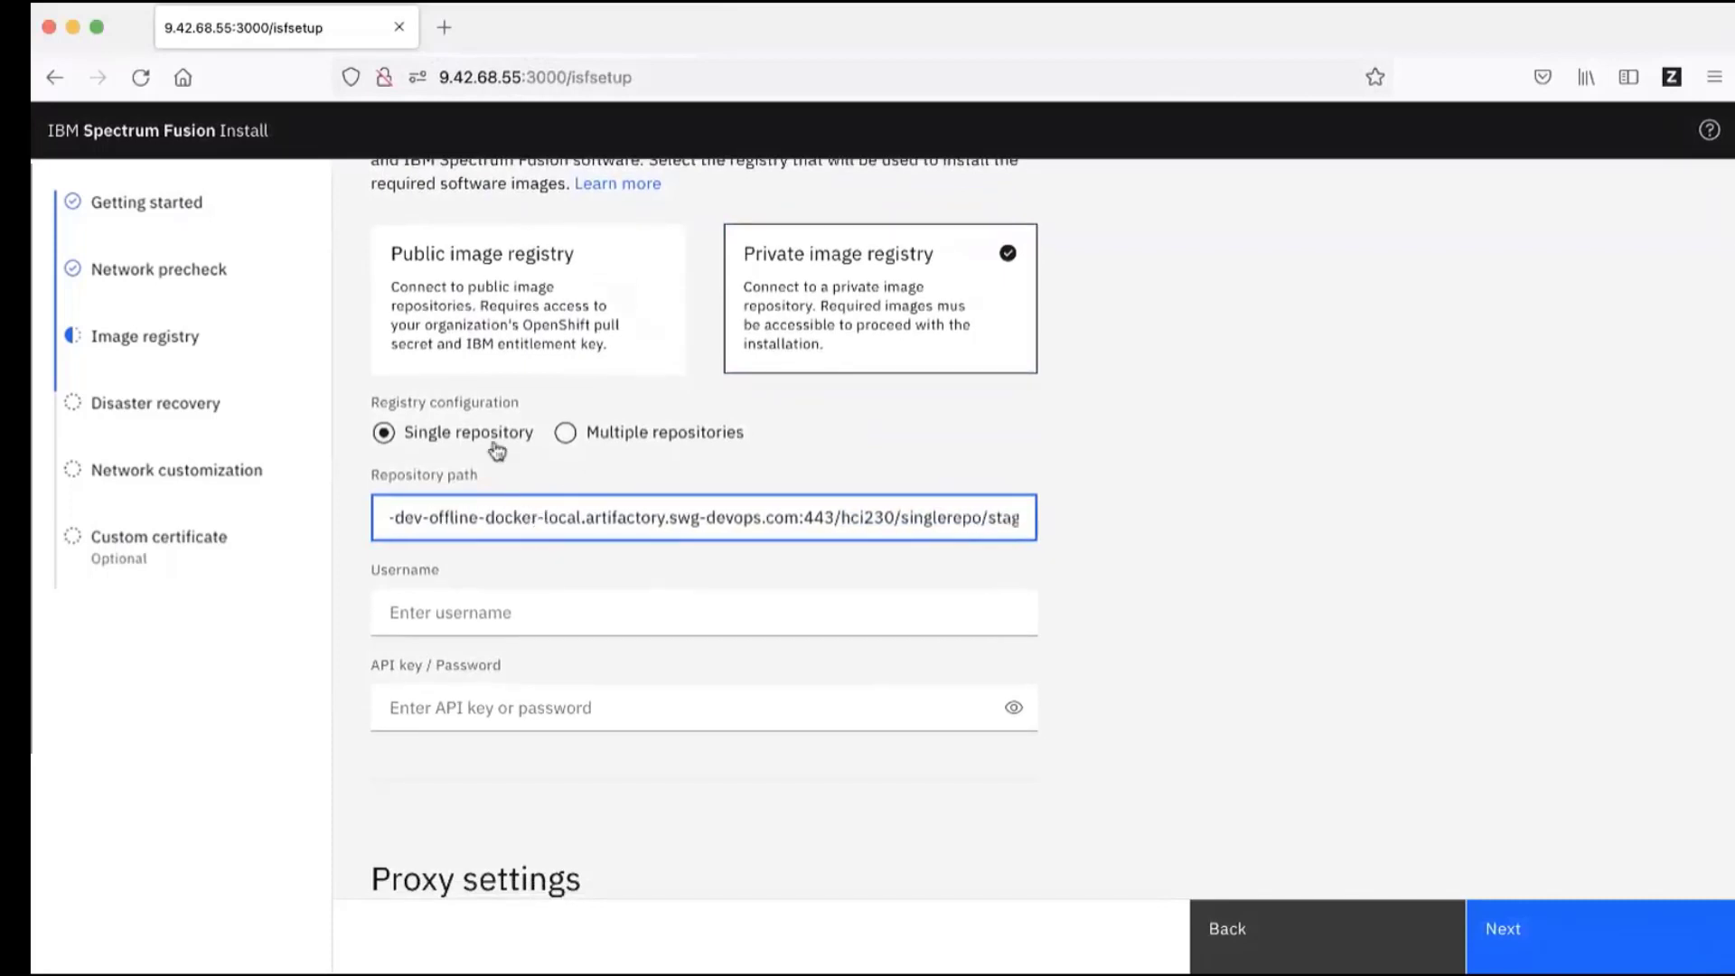
scroll(683, 560, down, 1)
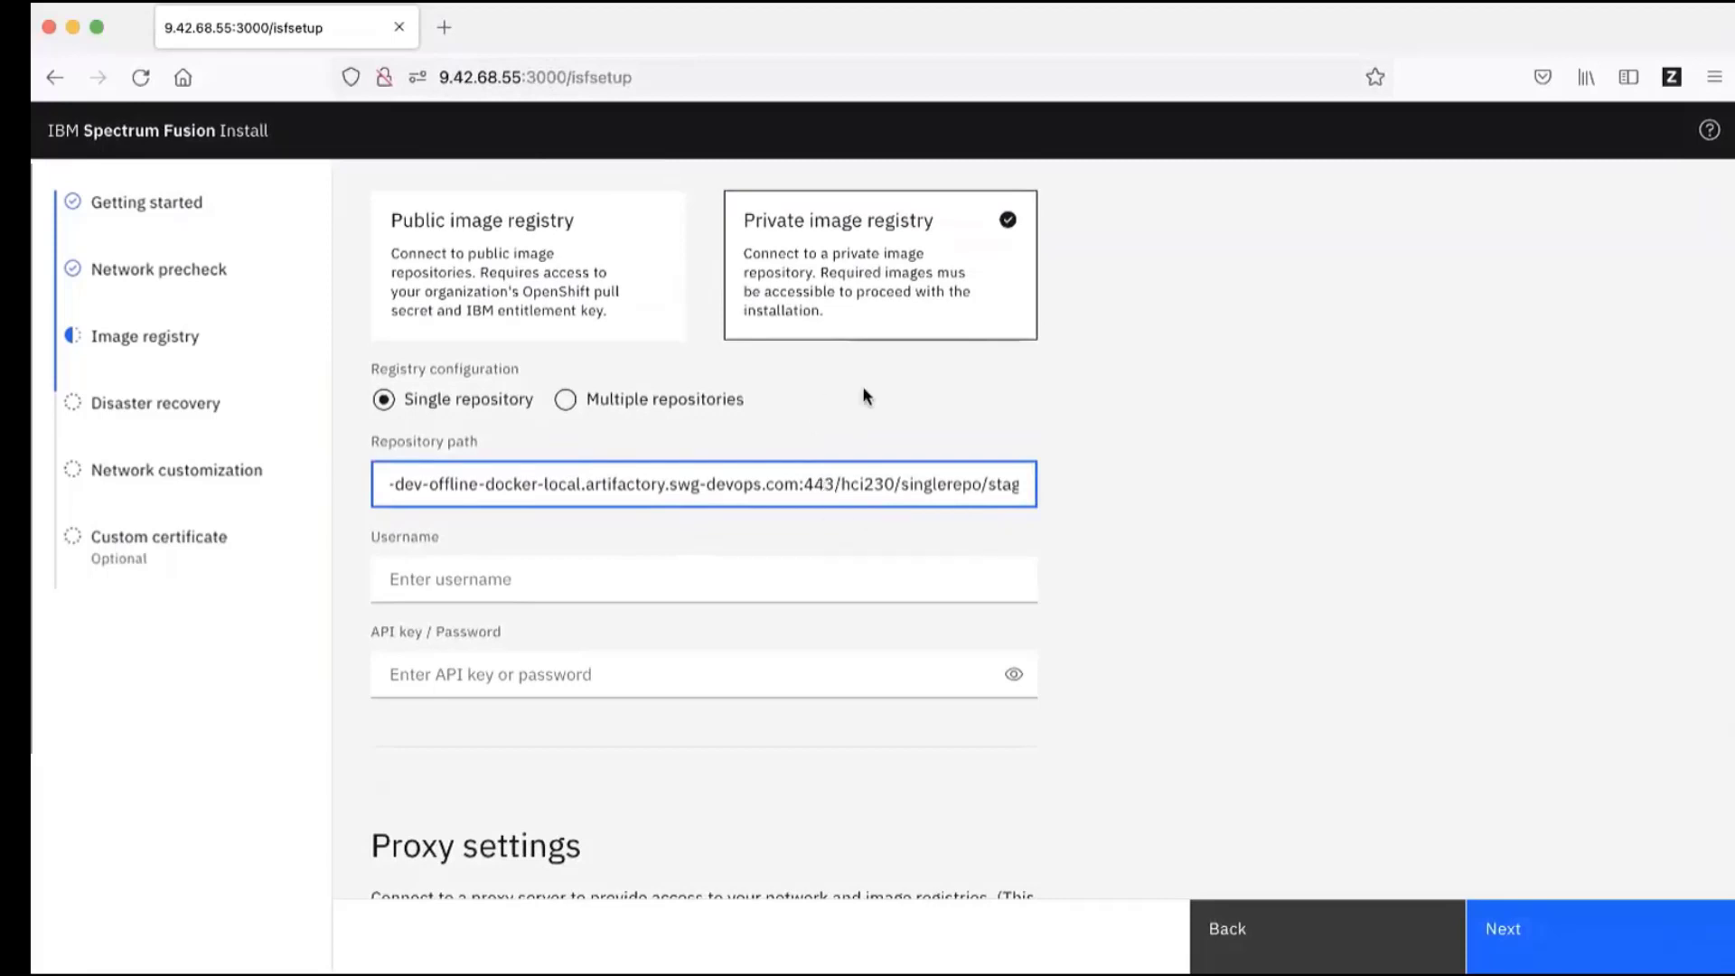
scroll(880, 486, right, 1)
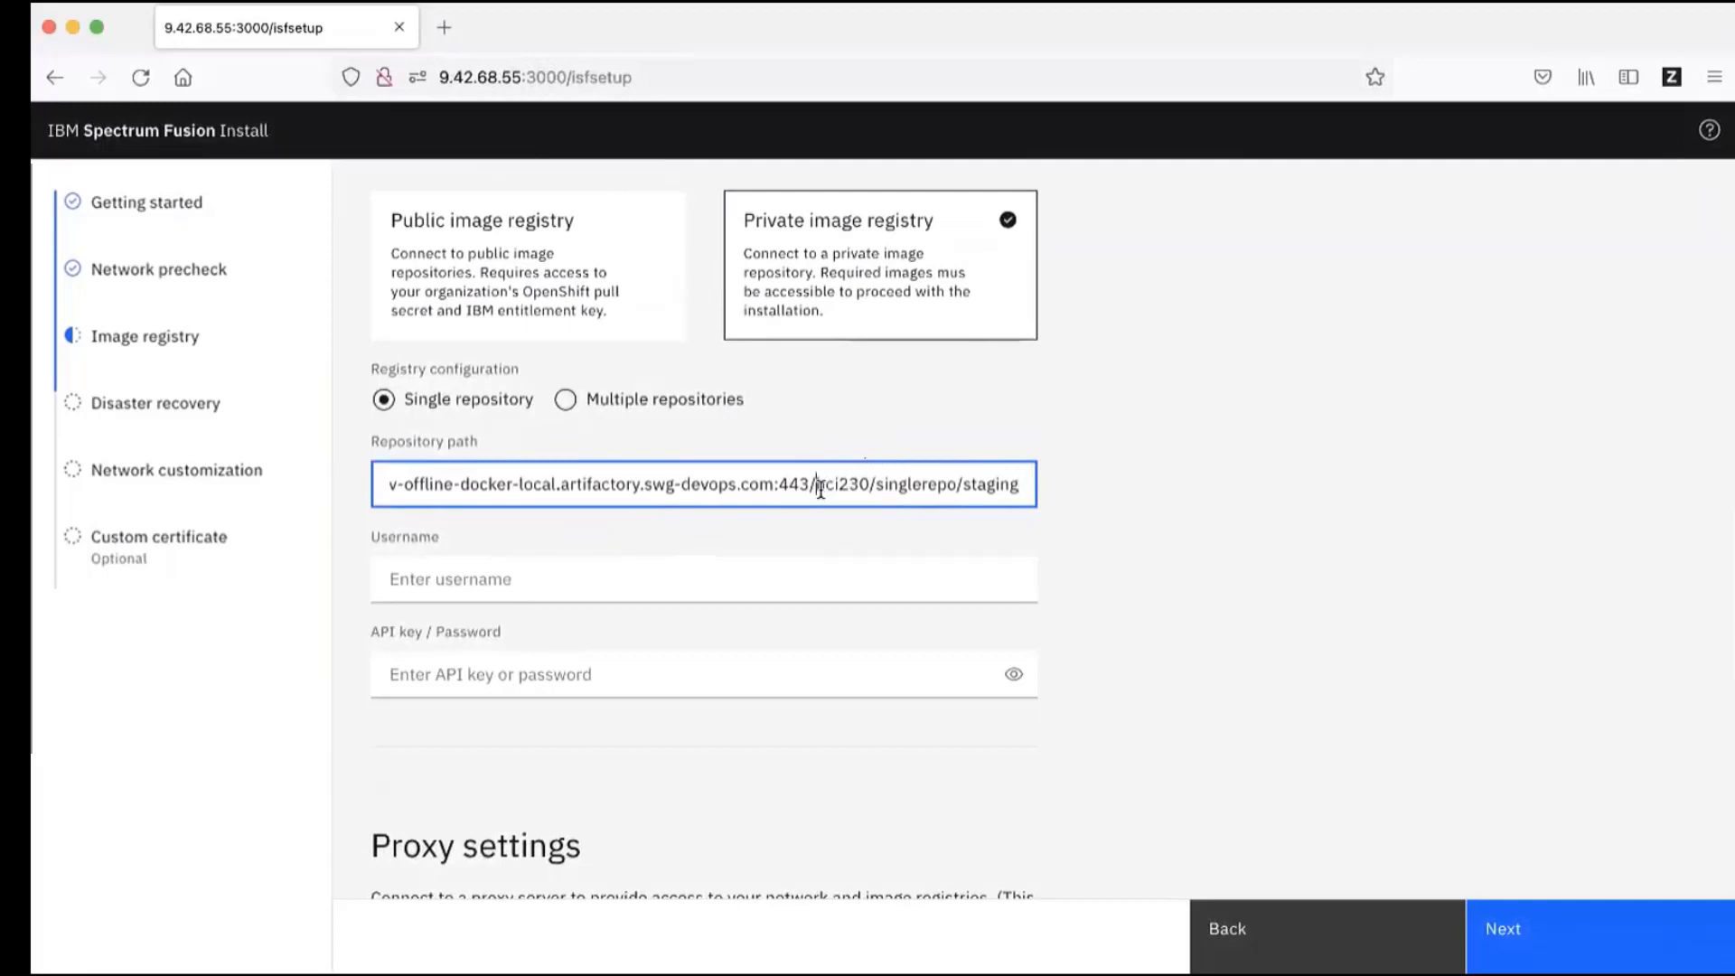
drag(818, 489, 871, 489)
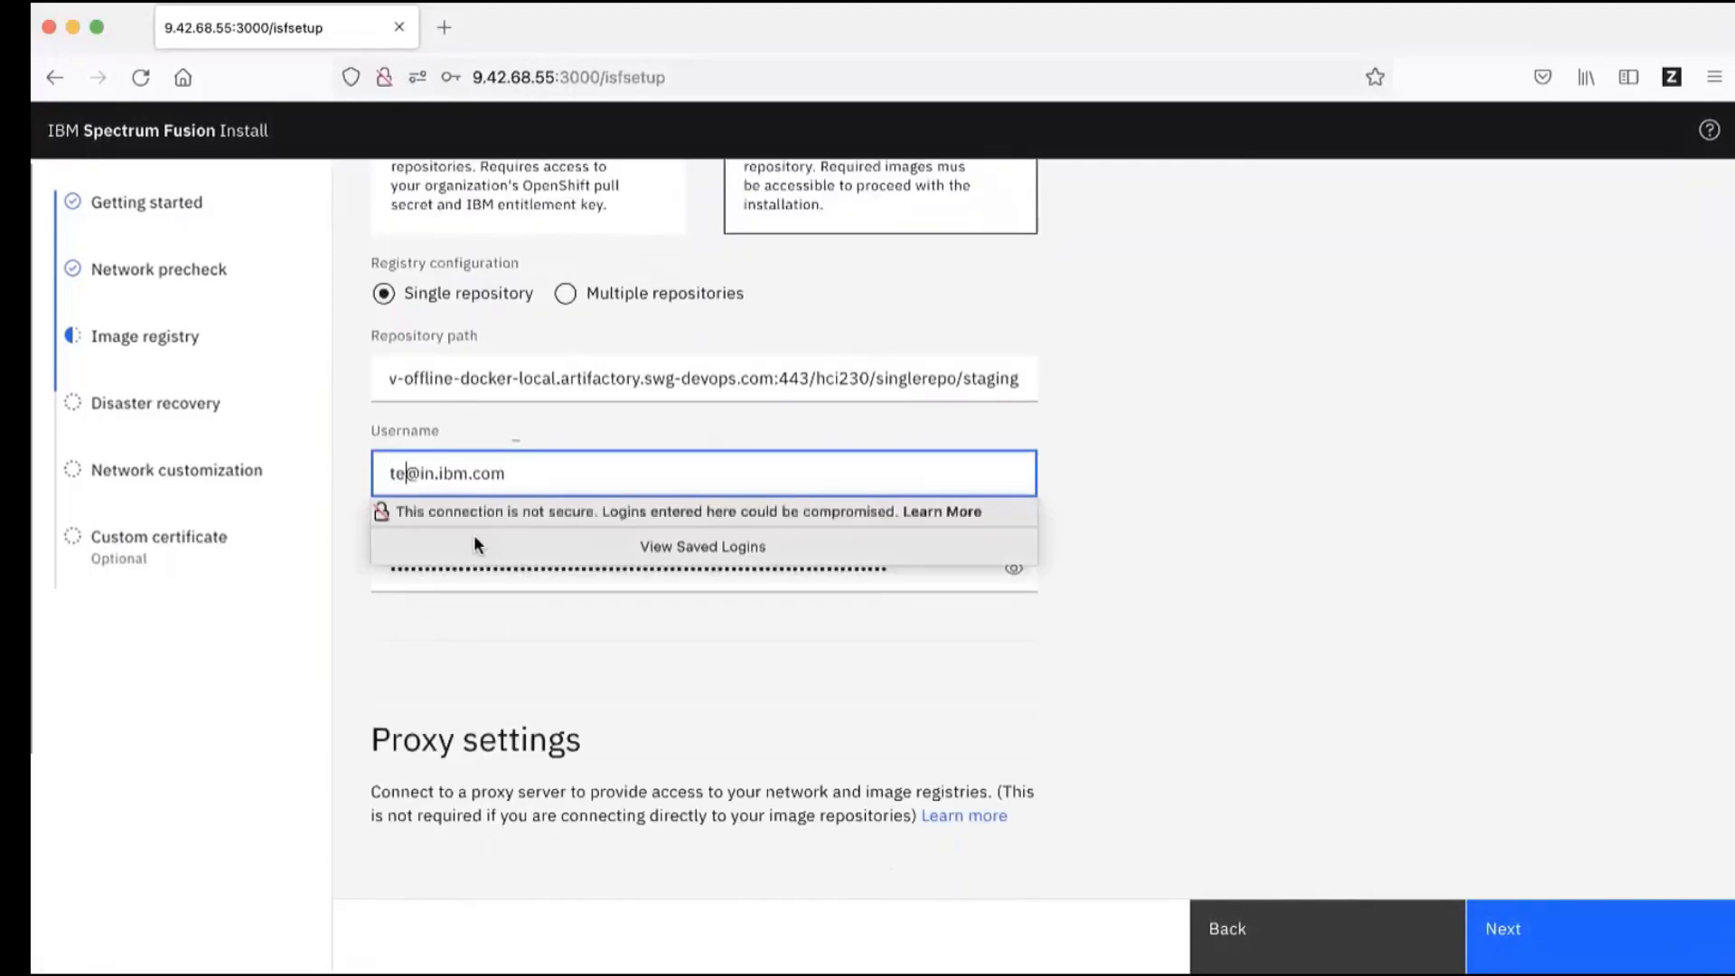
Step: Finish entering the registry username and submit the private registry details
text(st)
click(564, 470)
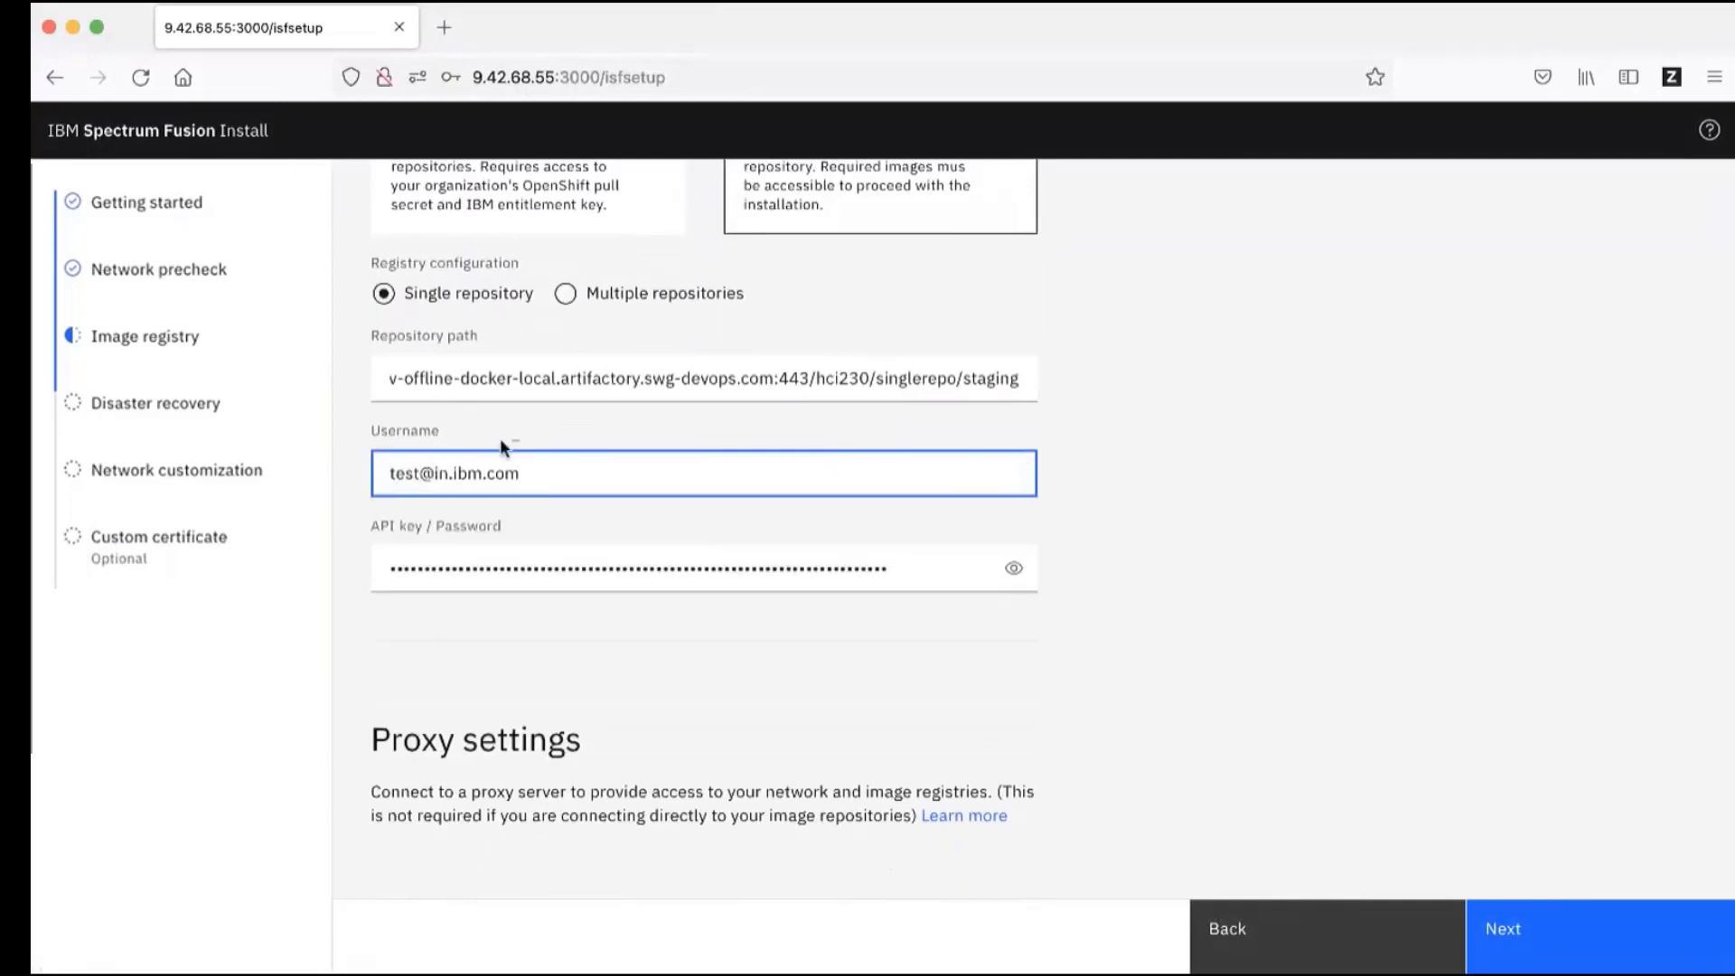
click(1269, 536)
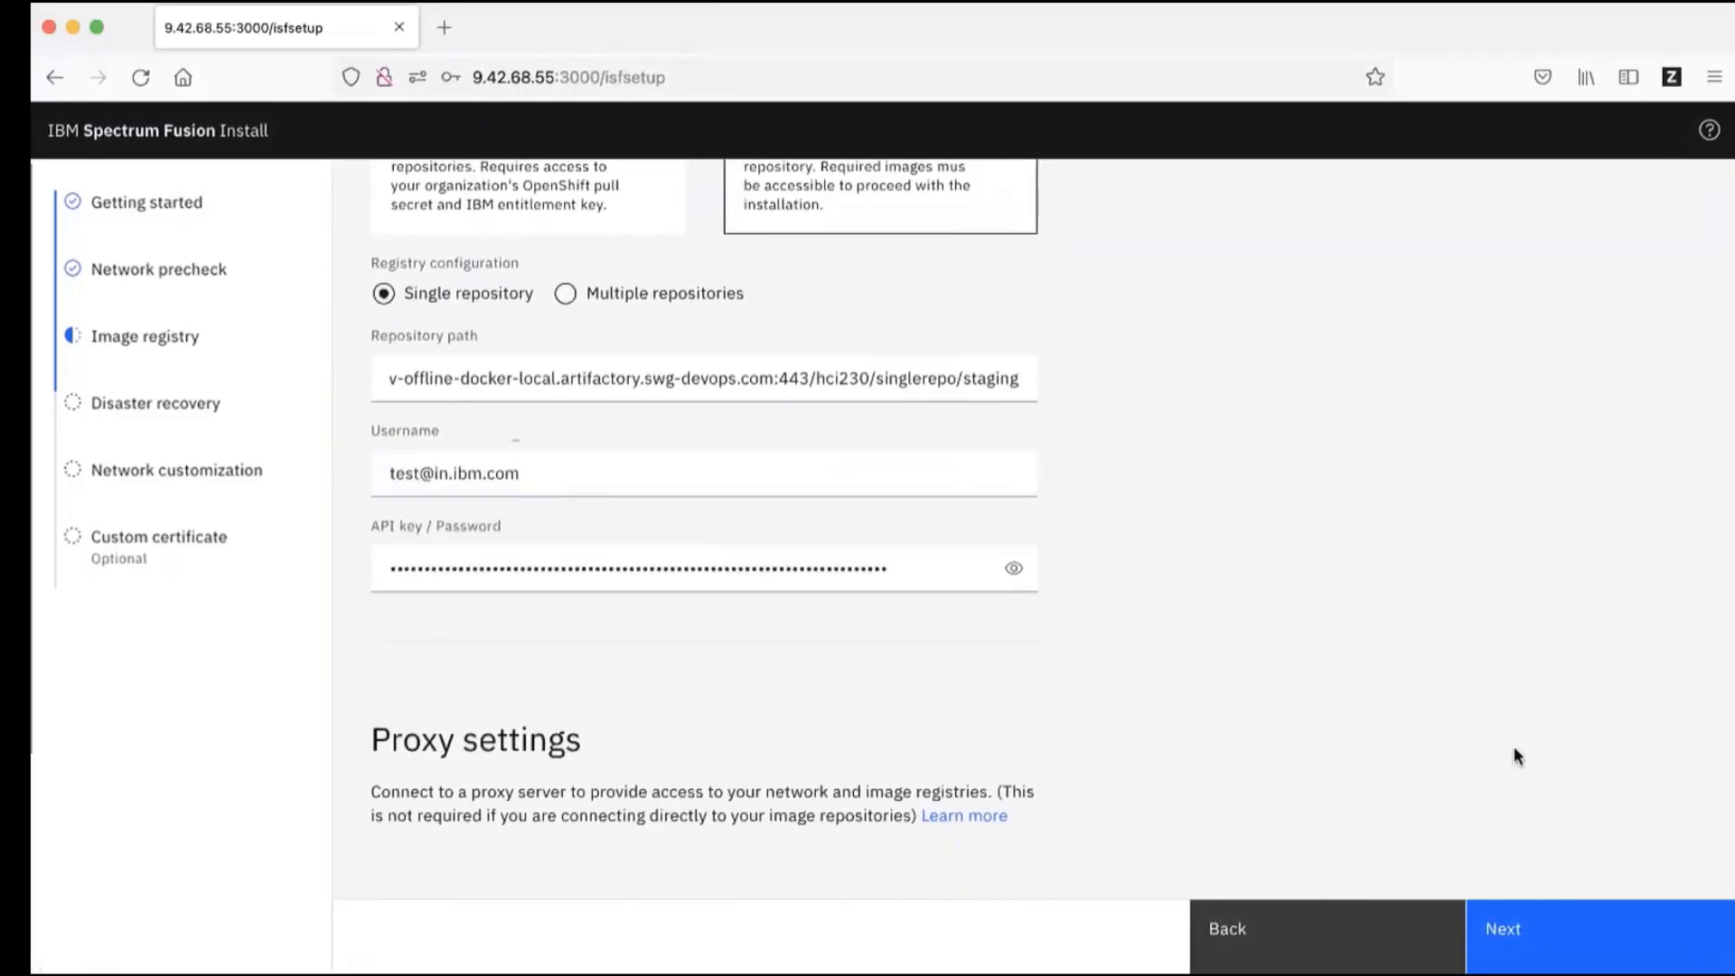
click(1554, 940)
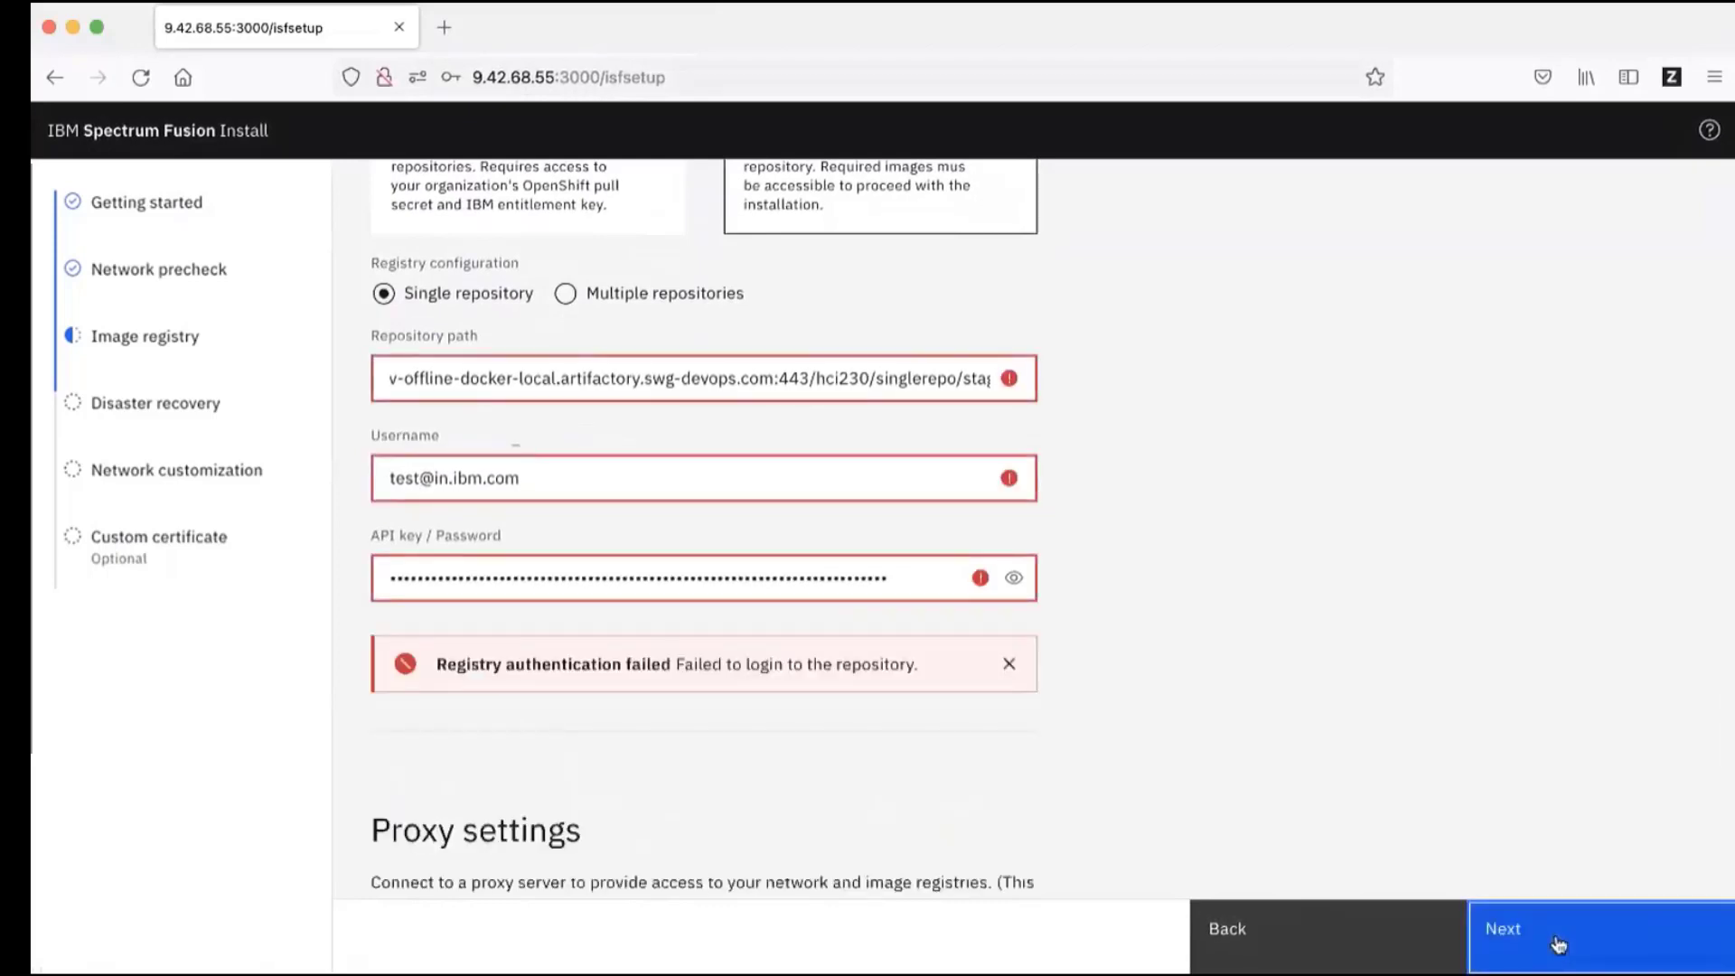
Step: Dismiss the 'Registry authentication failed' notification and scroll down to Proxy settings
triple_click(440, 666)
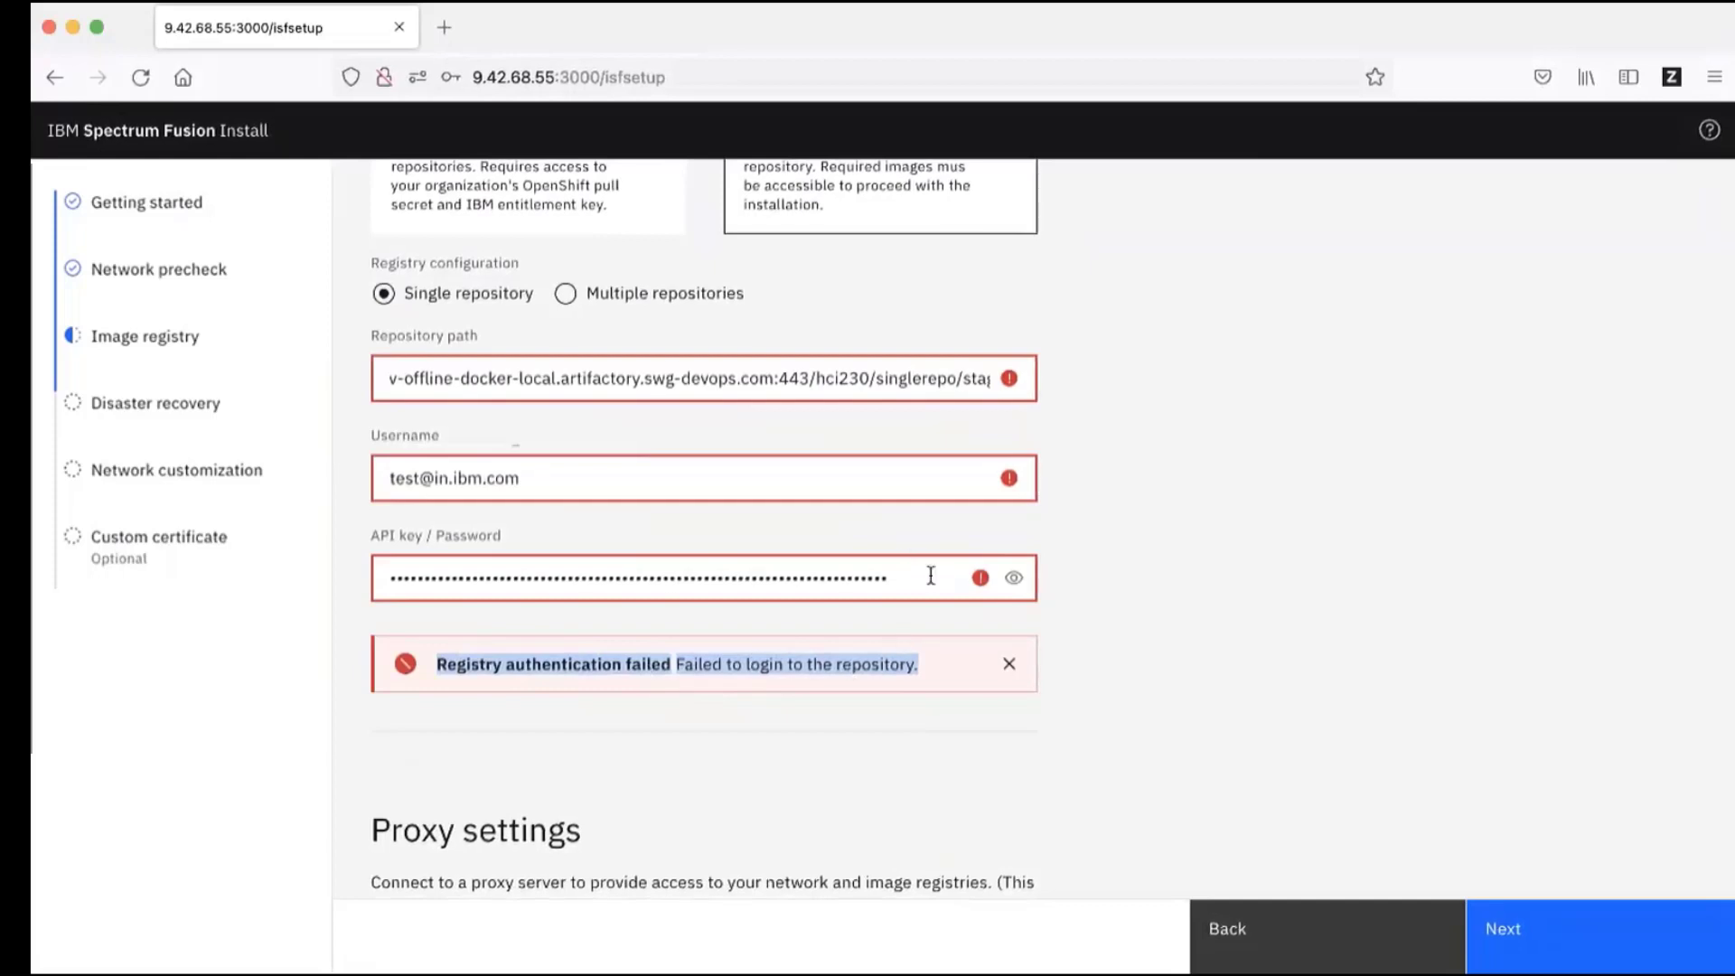
scroll(943, 663, down, 1)
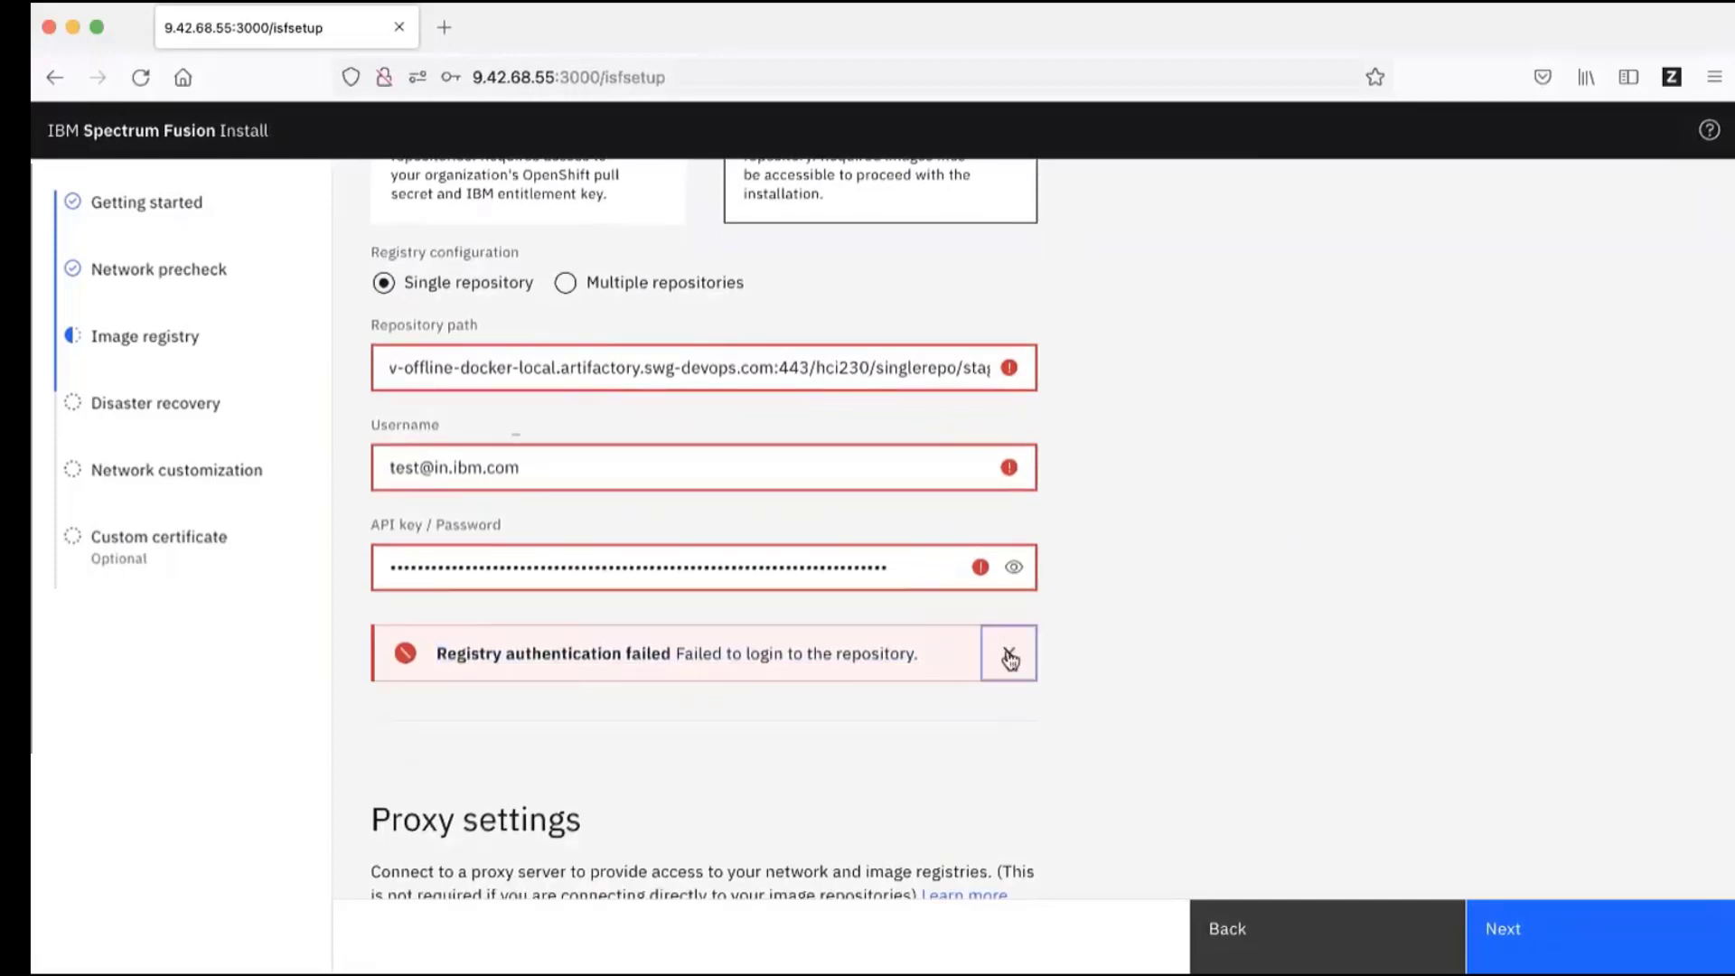
click(1008, 653)
scroll(1182, 660, down, 3)
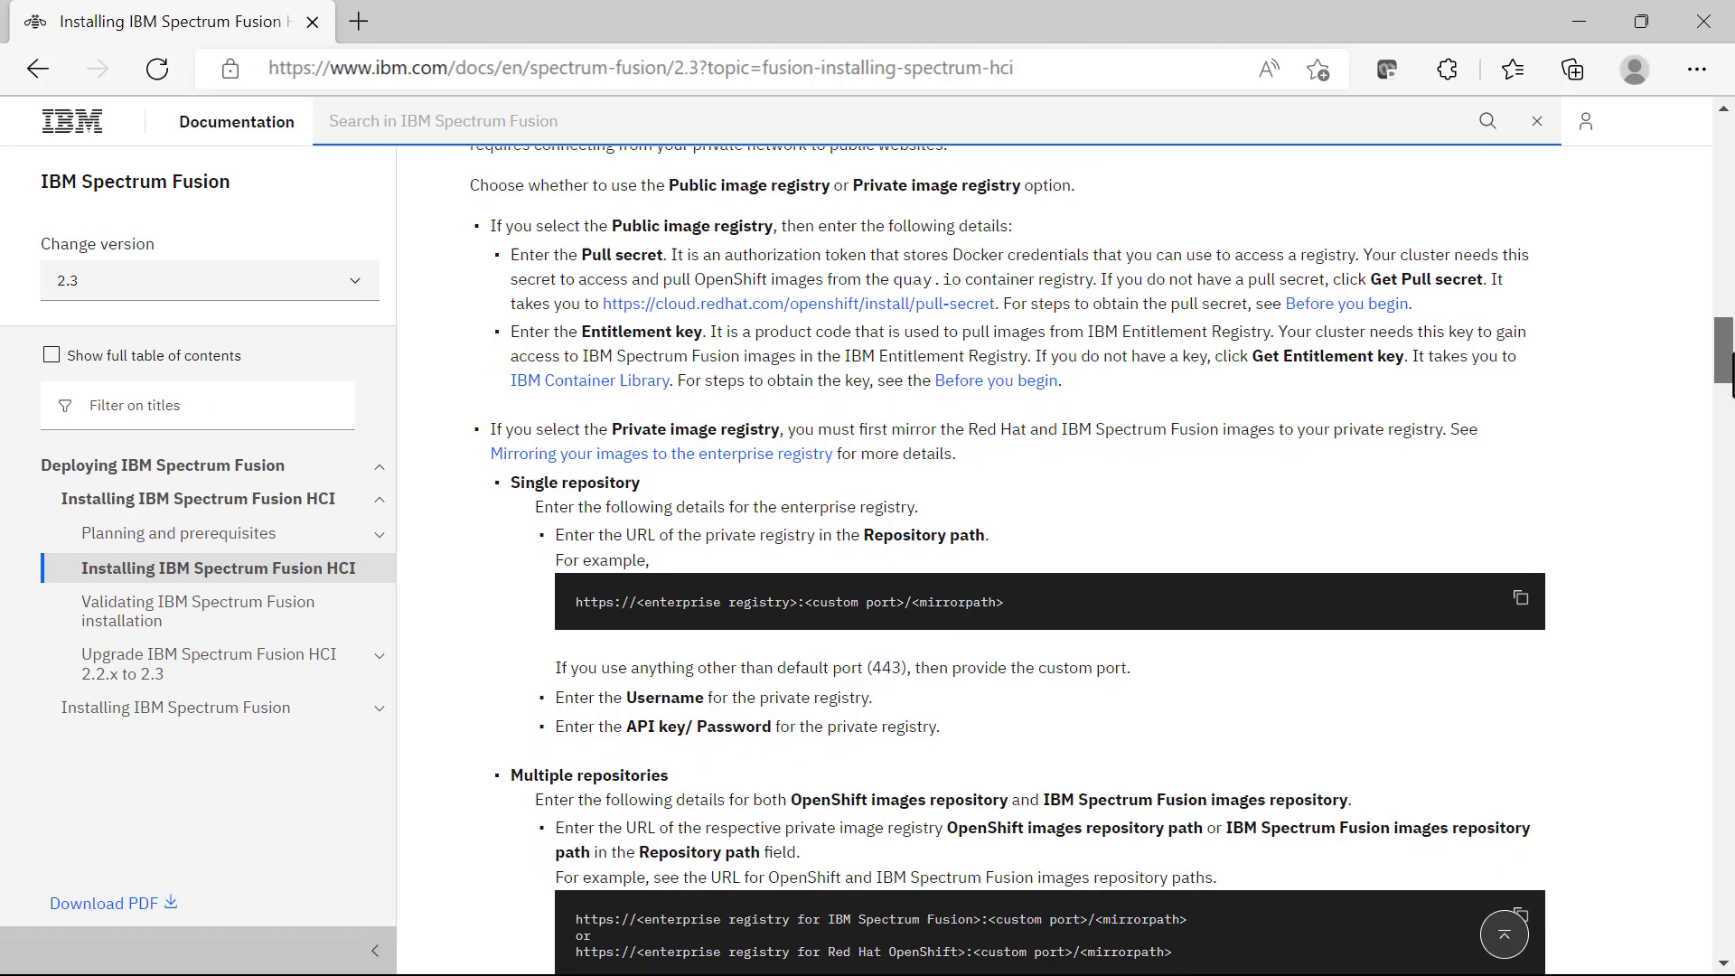
scroll(1048, 561, down, 5)
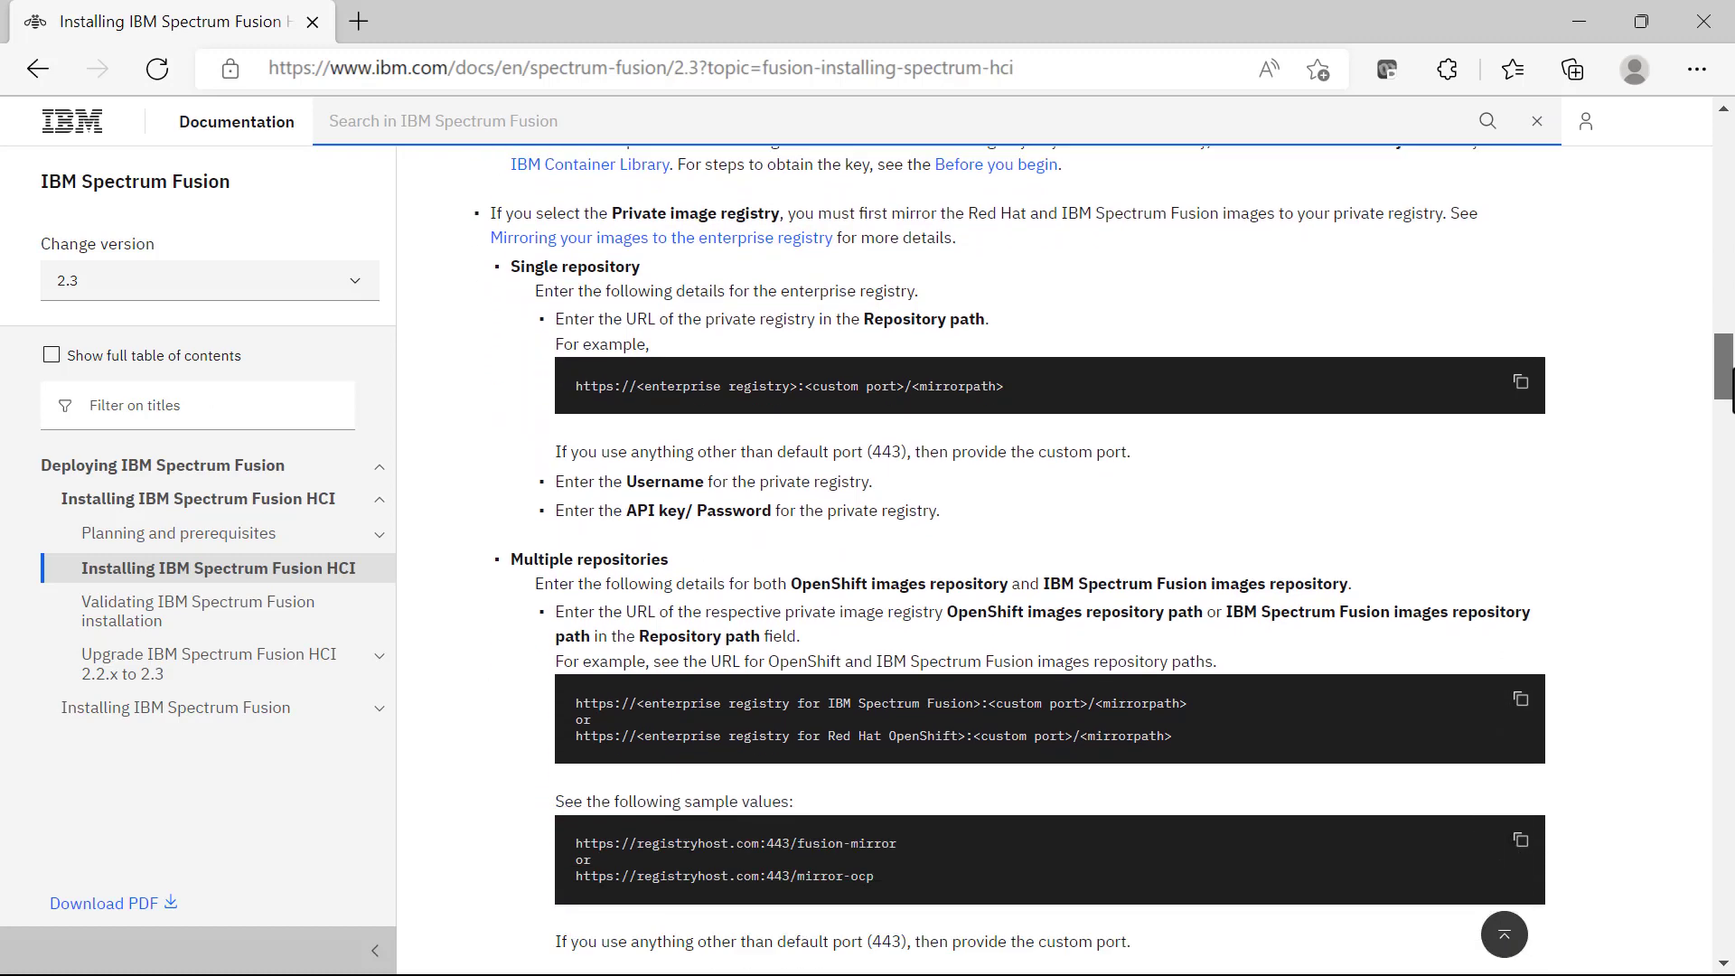
scroll(1143, 406, down, 4)
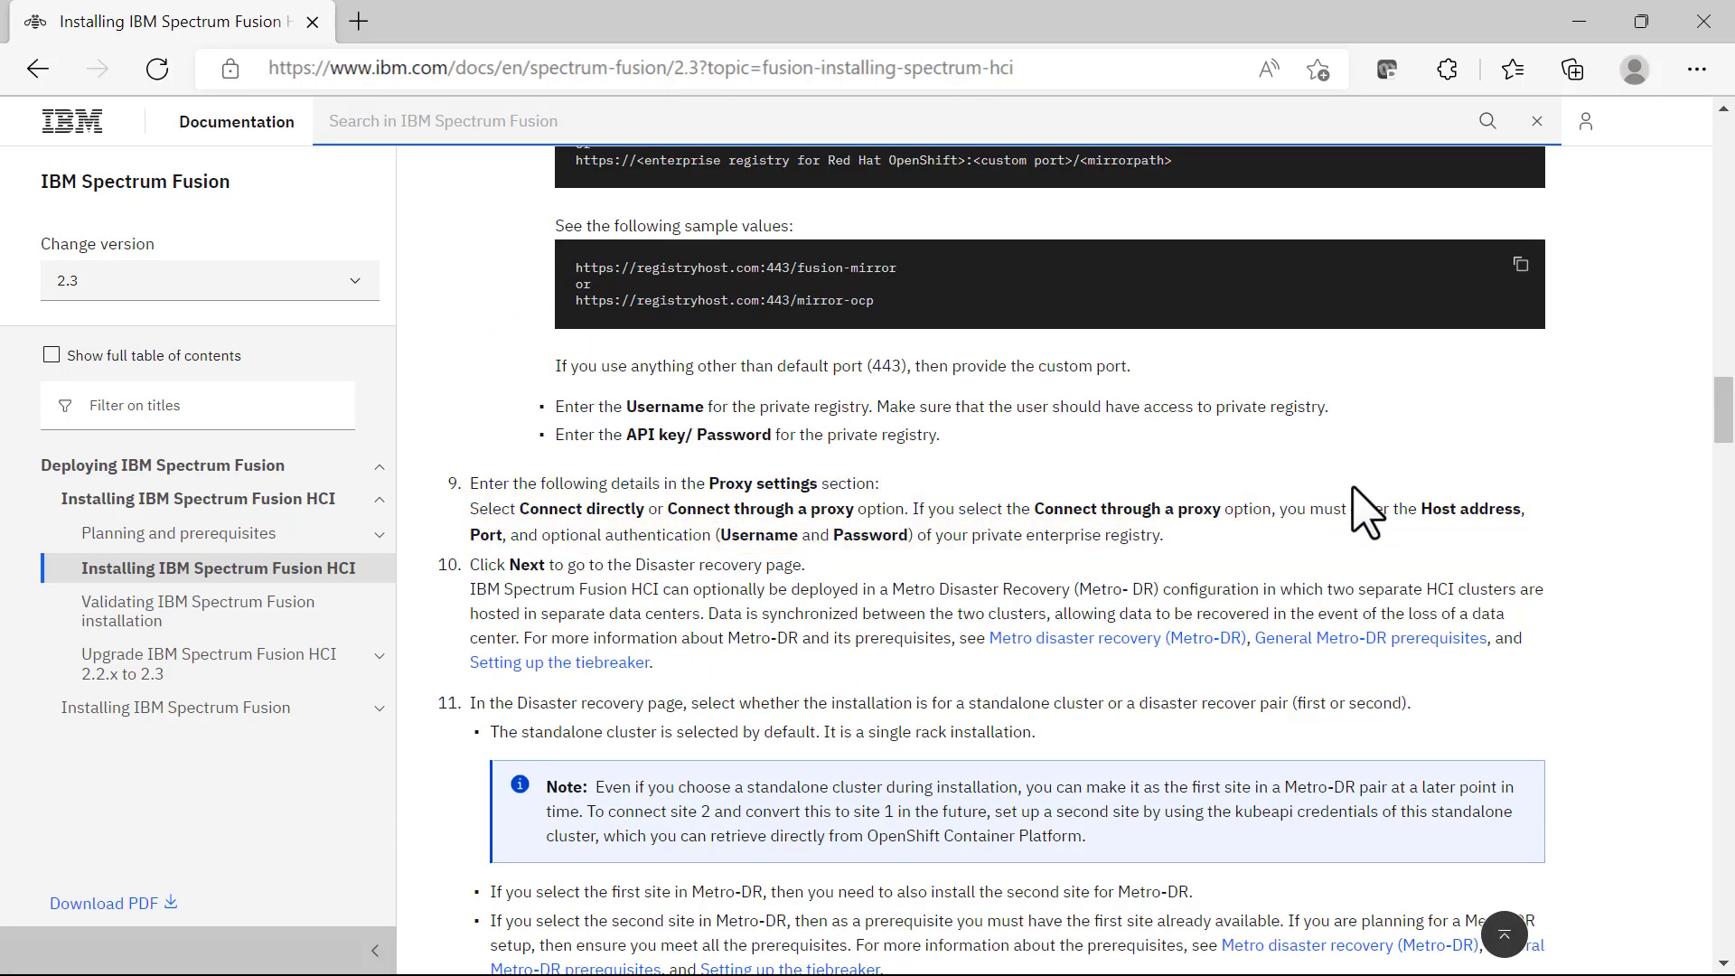
scroll(1725, 438, up, 1)
drag(1725, 425, 1733, 385)
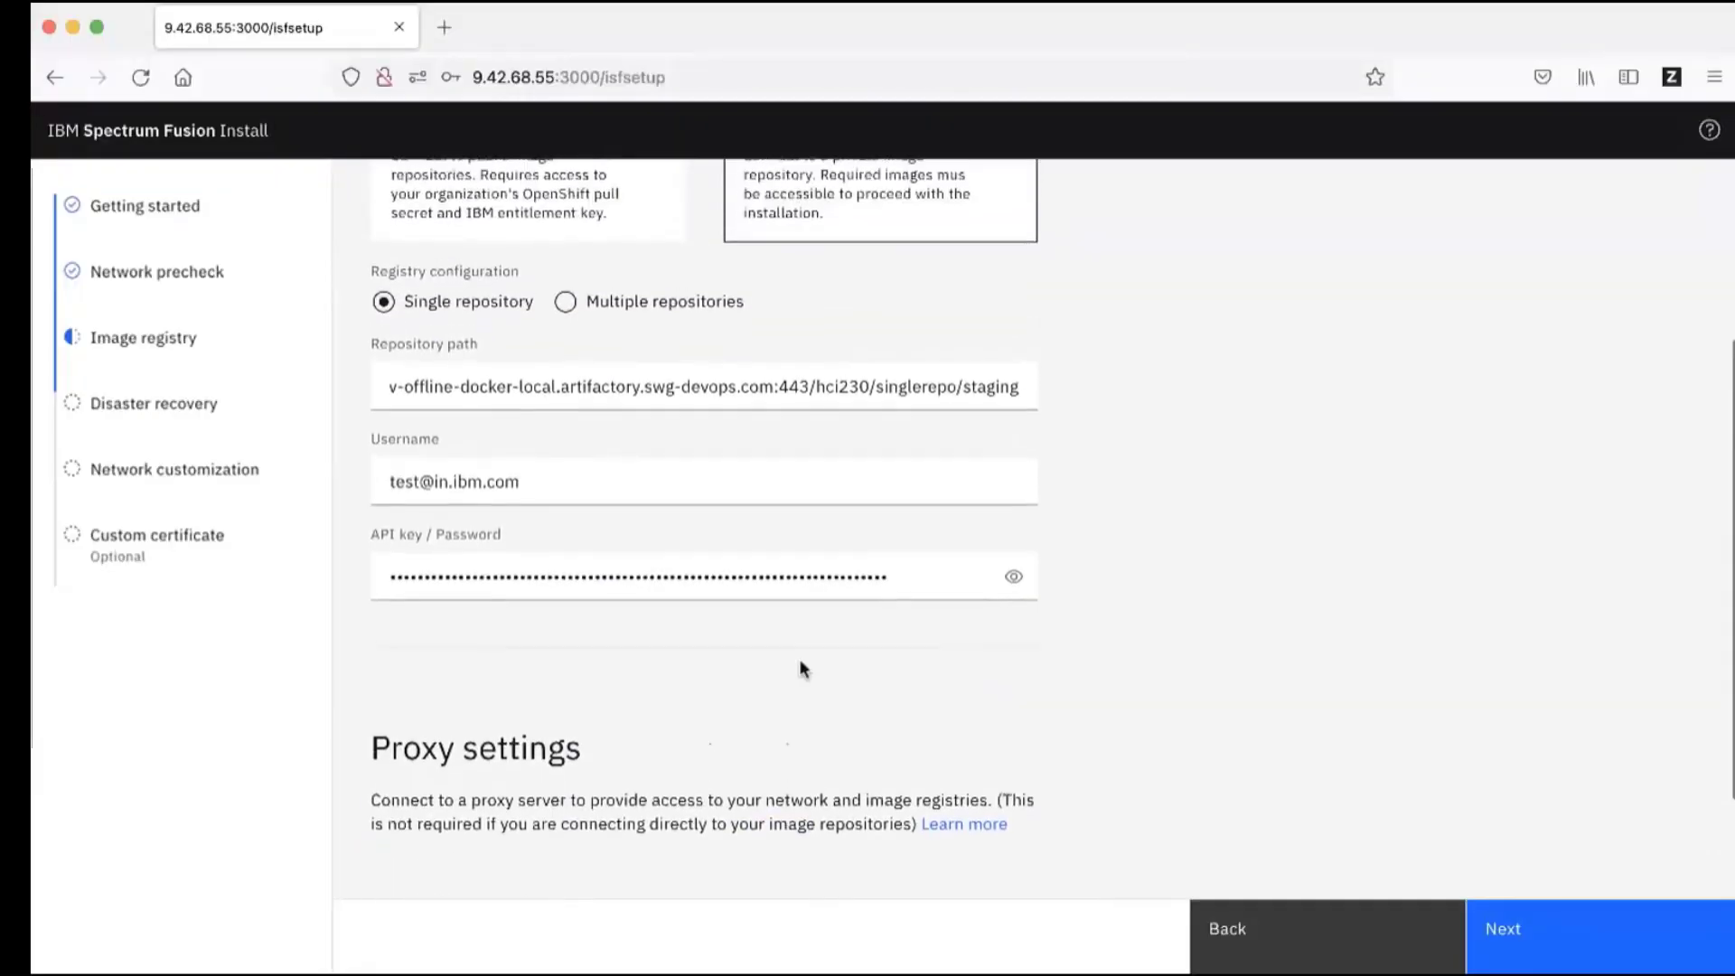
scroll(889, 338, up, 3)
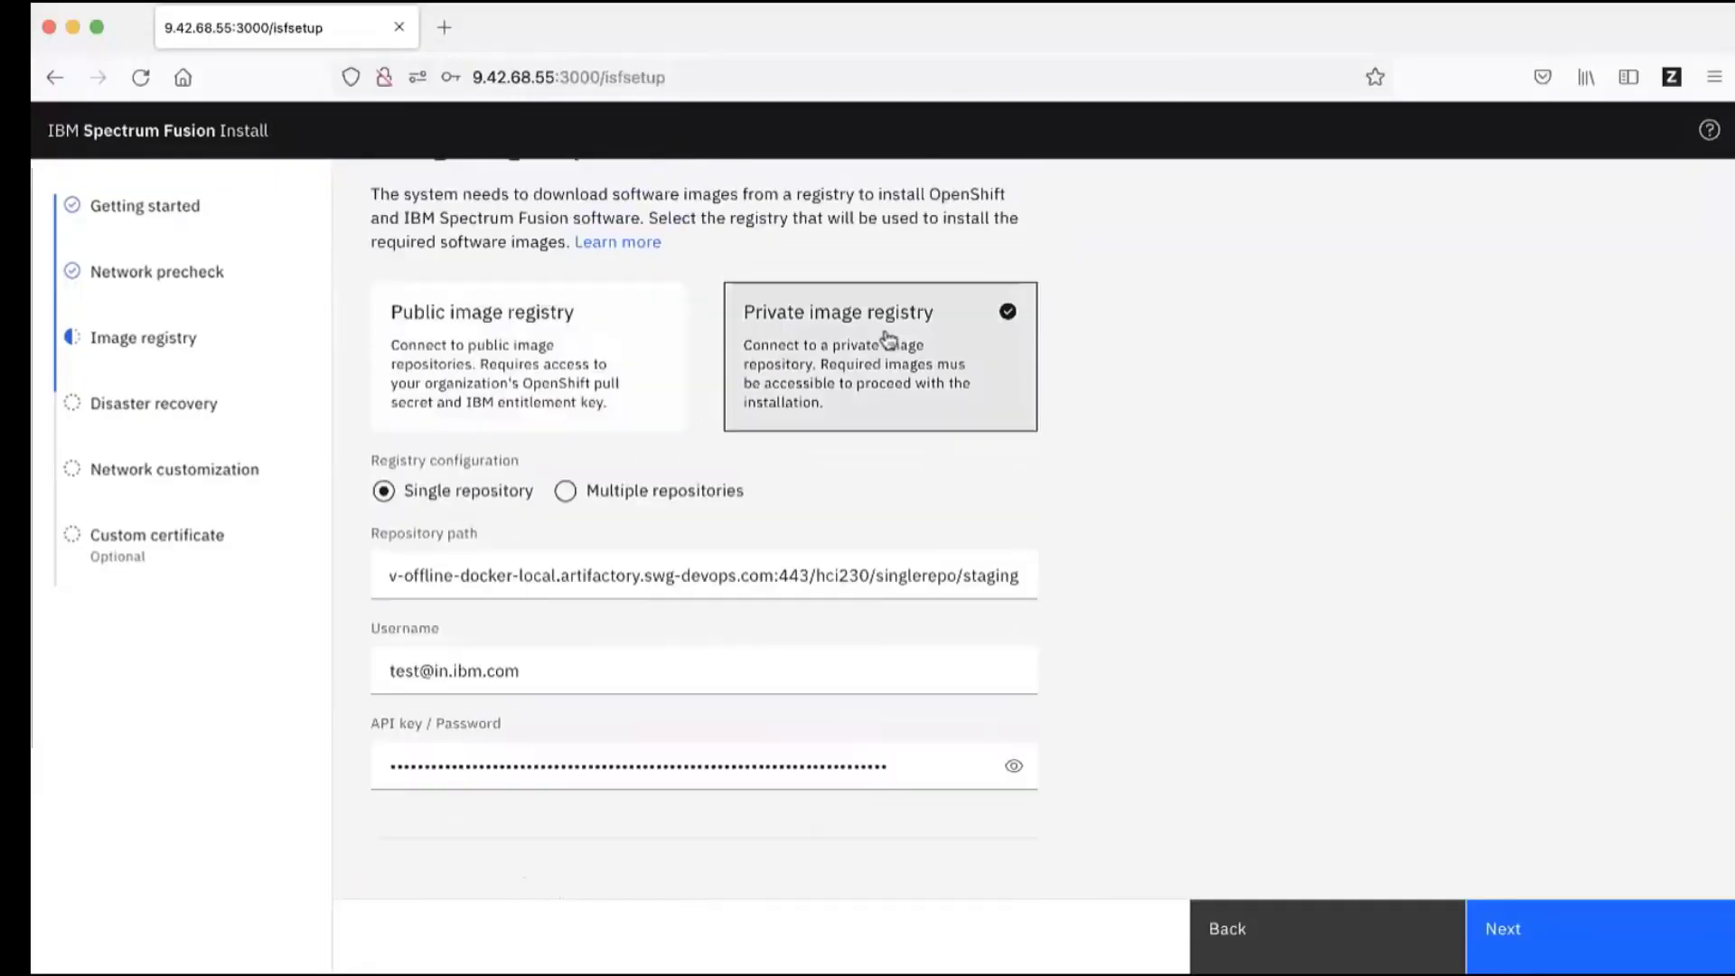
Step: Switch to Multiple repositories and enter the OpenShift repository username and password
click(565, 490)
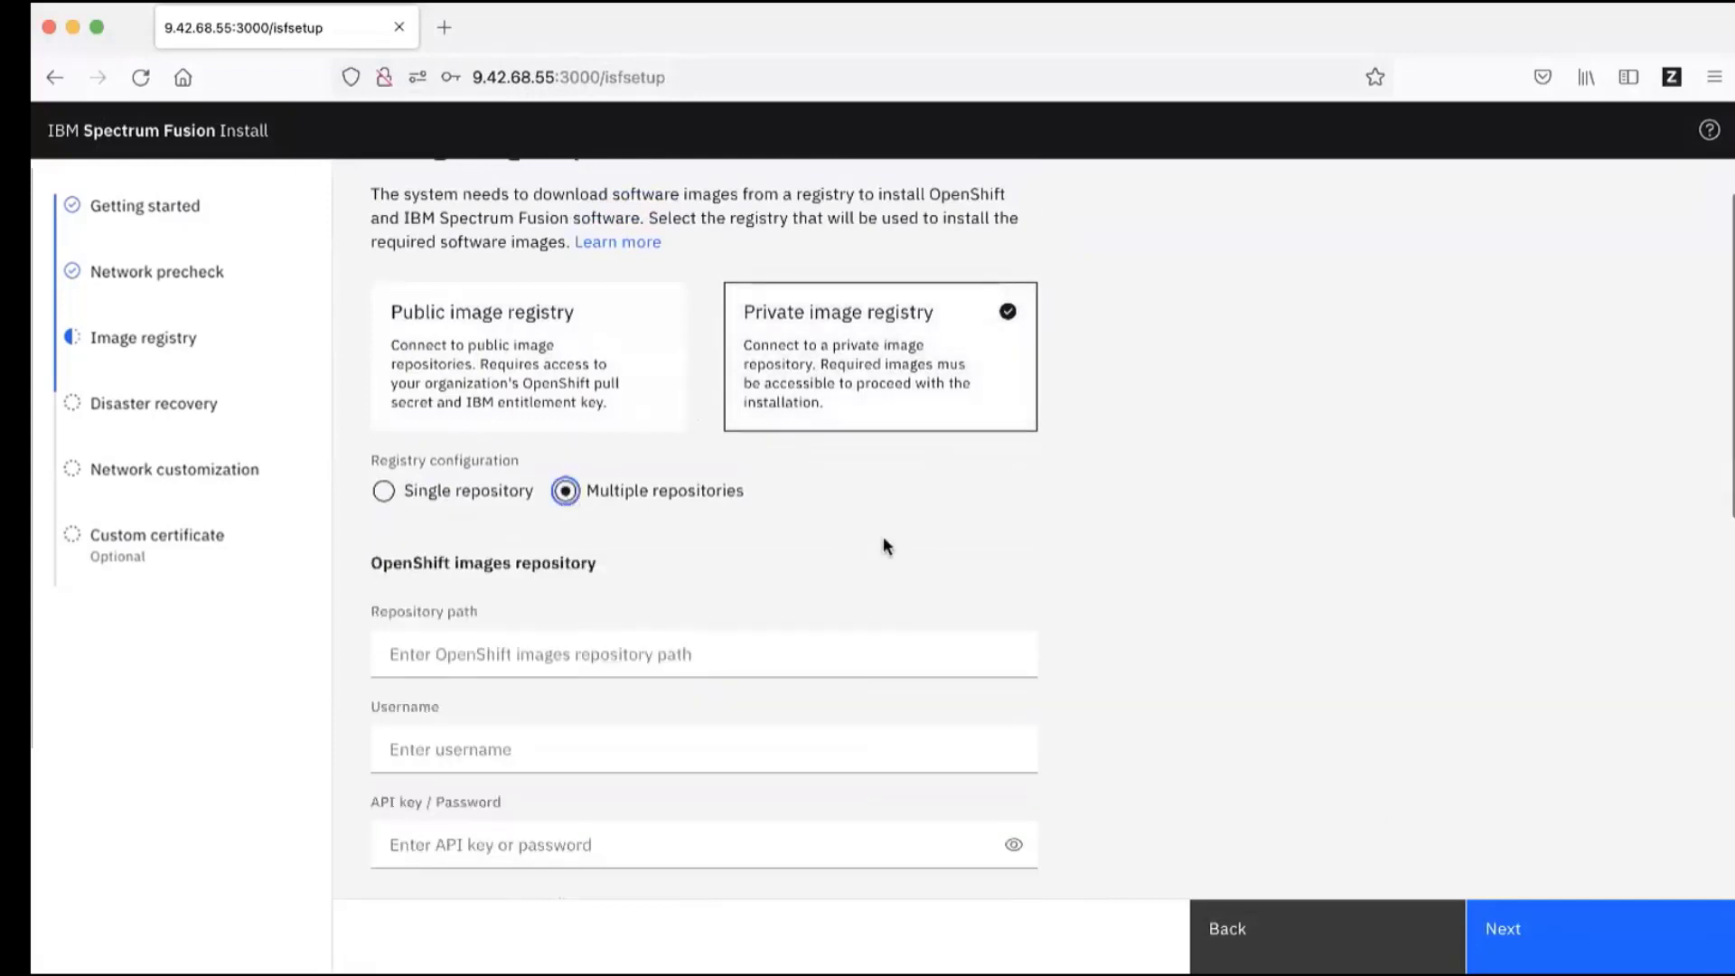
scroll(884, 542, down, 1)
scroll(883, 543, down, 4)
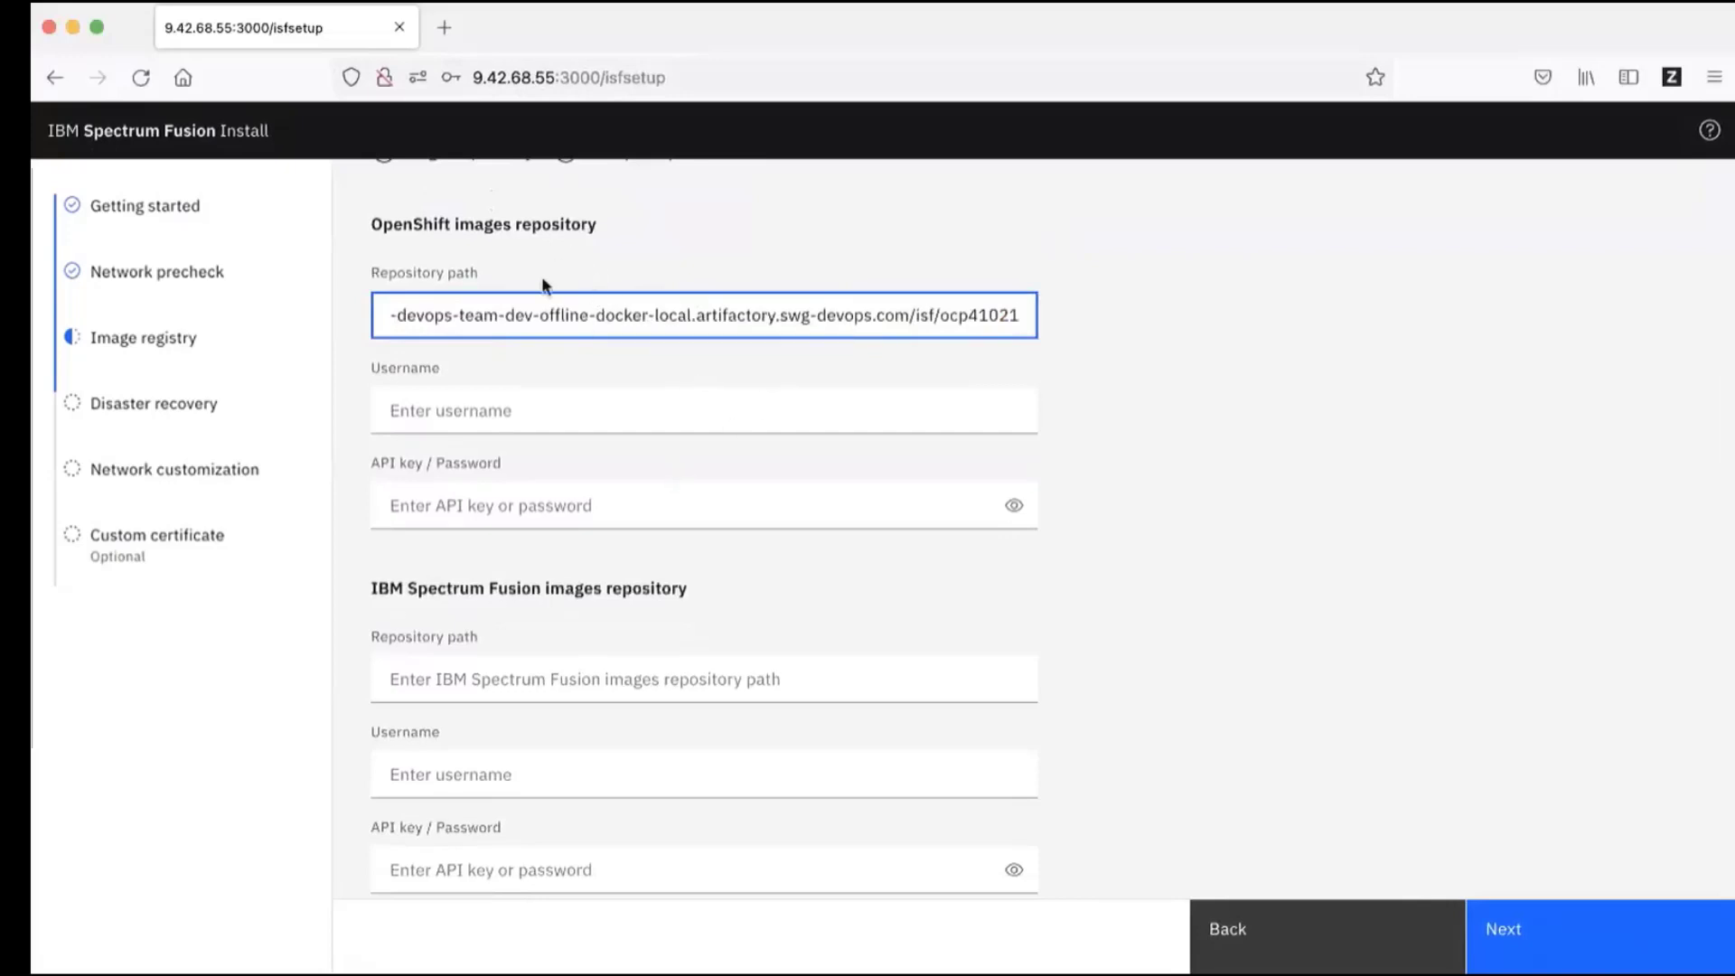
click(651, 410)
click(671, 527)
key(ctrl+v)
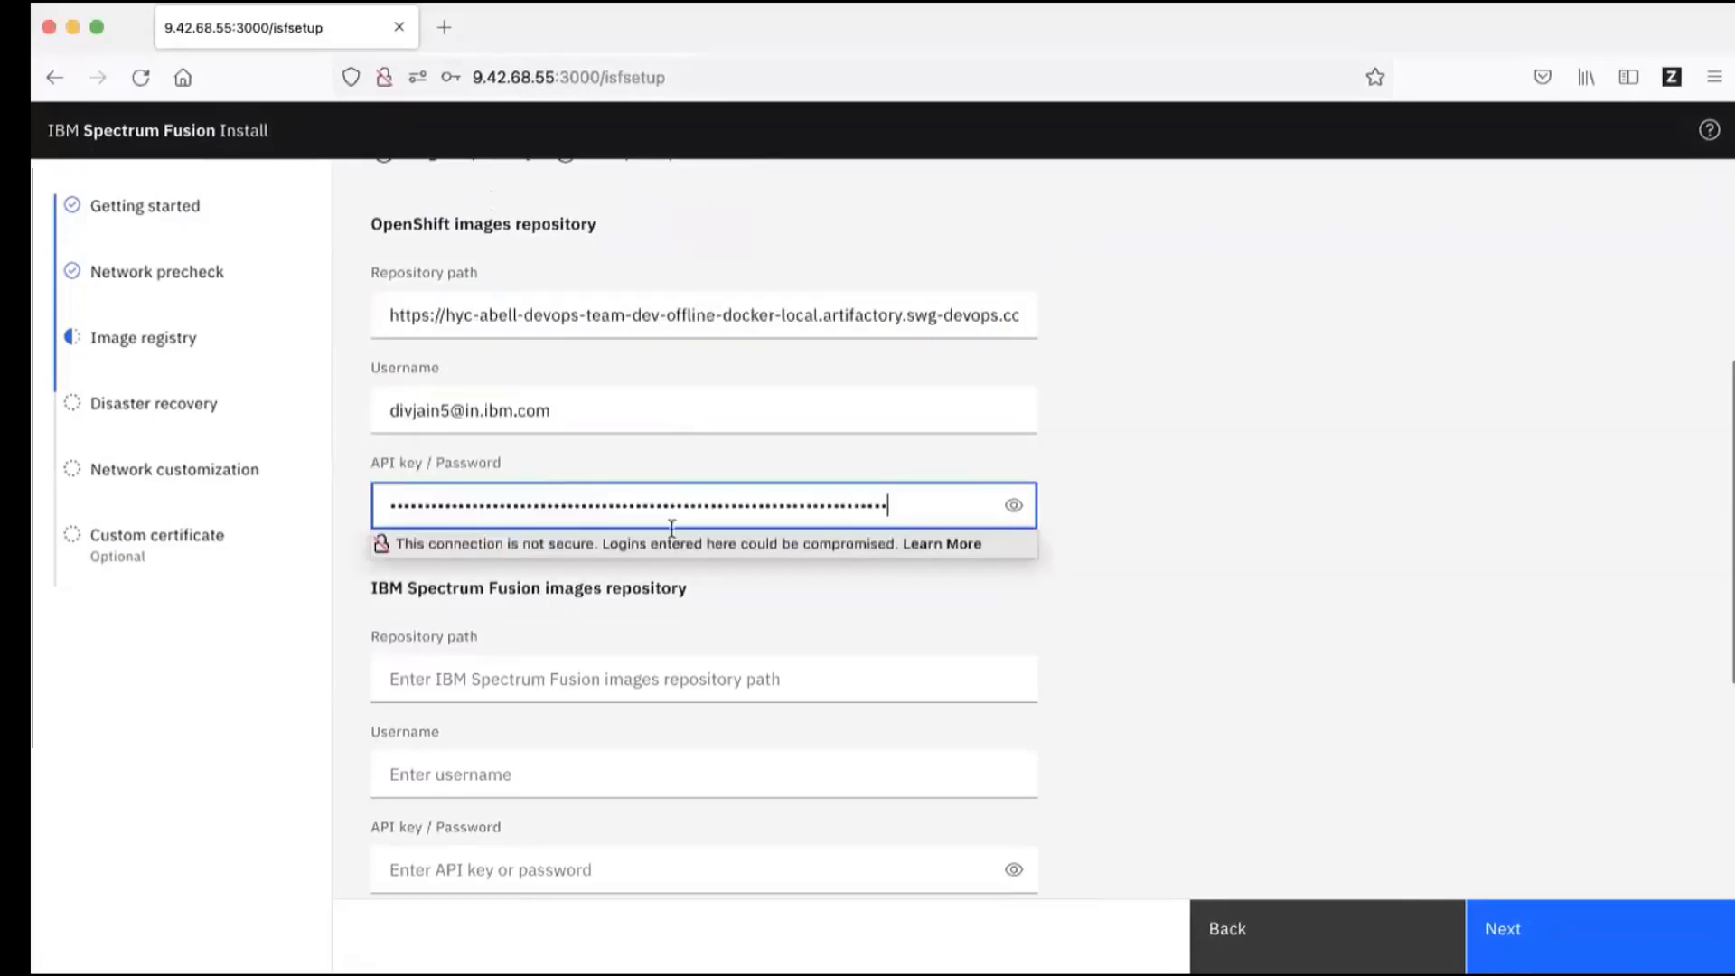
click(1120, 506)
scroll(919, 494, down, 2)
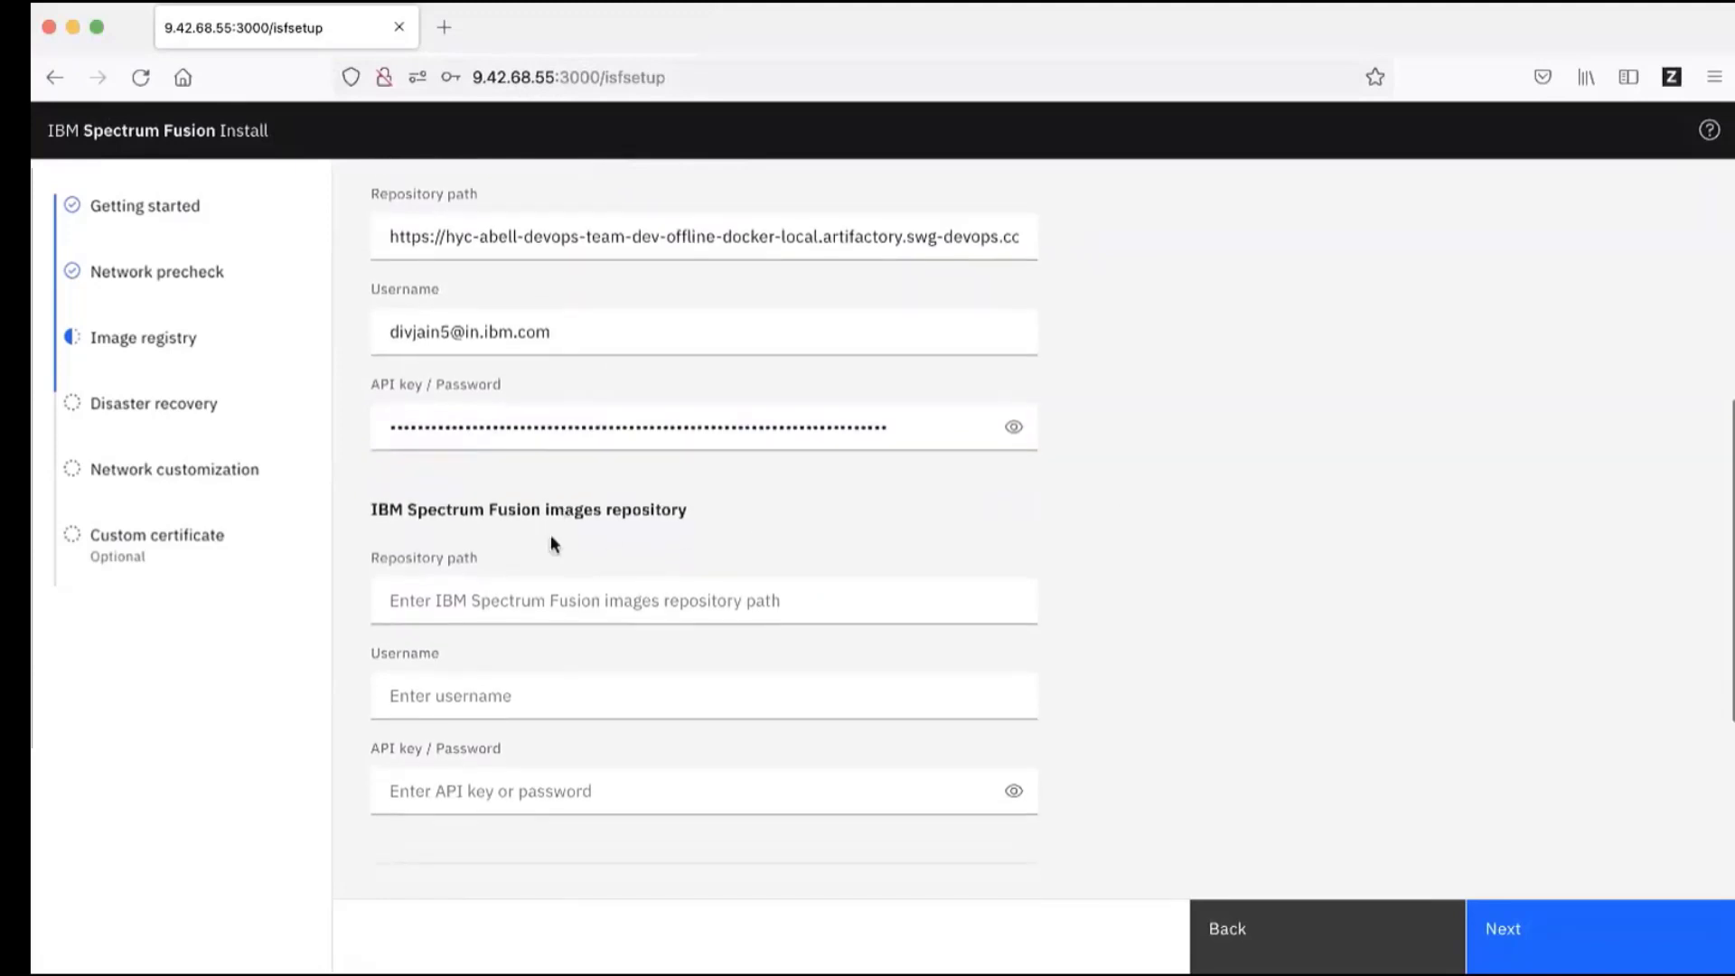
Step: Fill the Spectrum Fusion repository path ending /isf, username and password, then submit
click(603, 600)
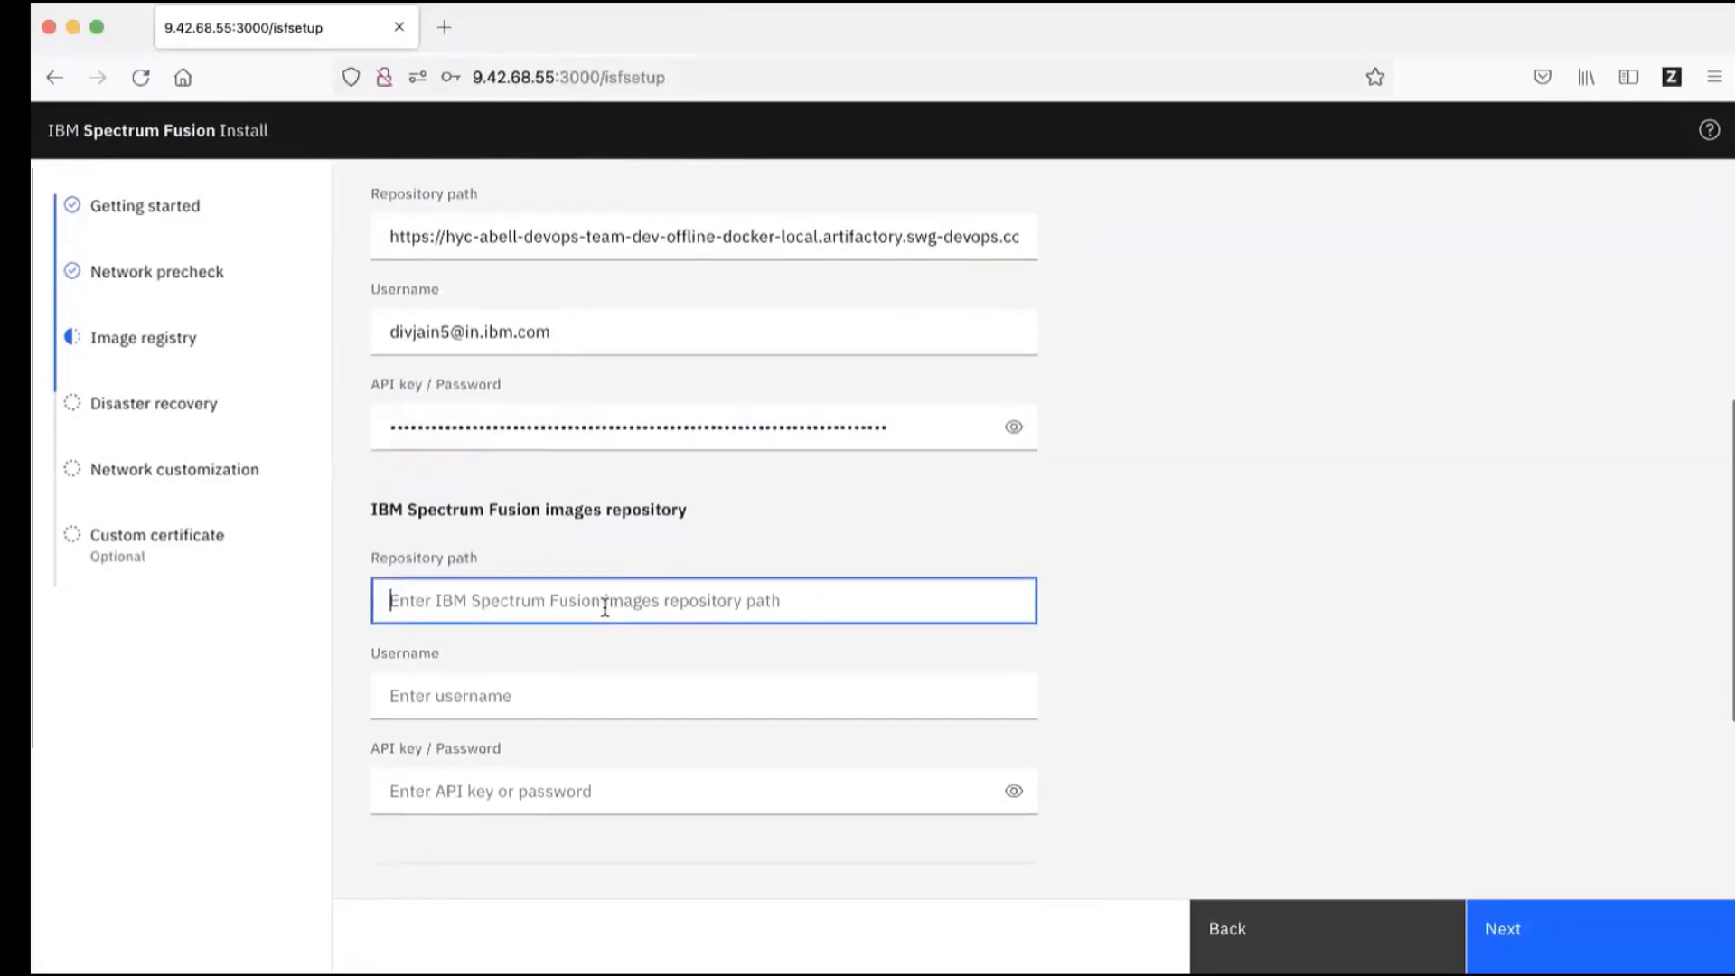
click(883, 589)
text(https://hyc-abell-devops-team-dev-multi-docker-local.artifactory.swg-devops.com/isf)
click(628, 702)
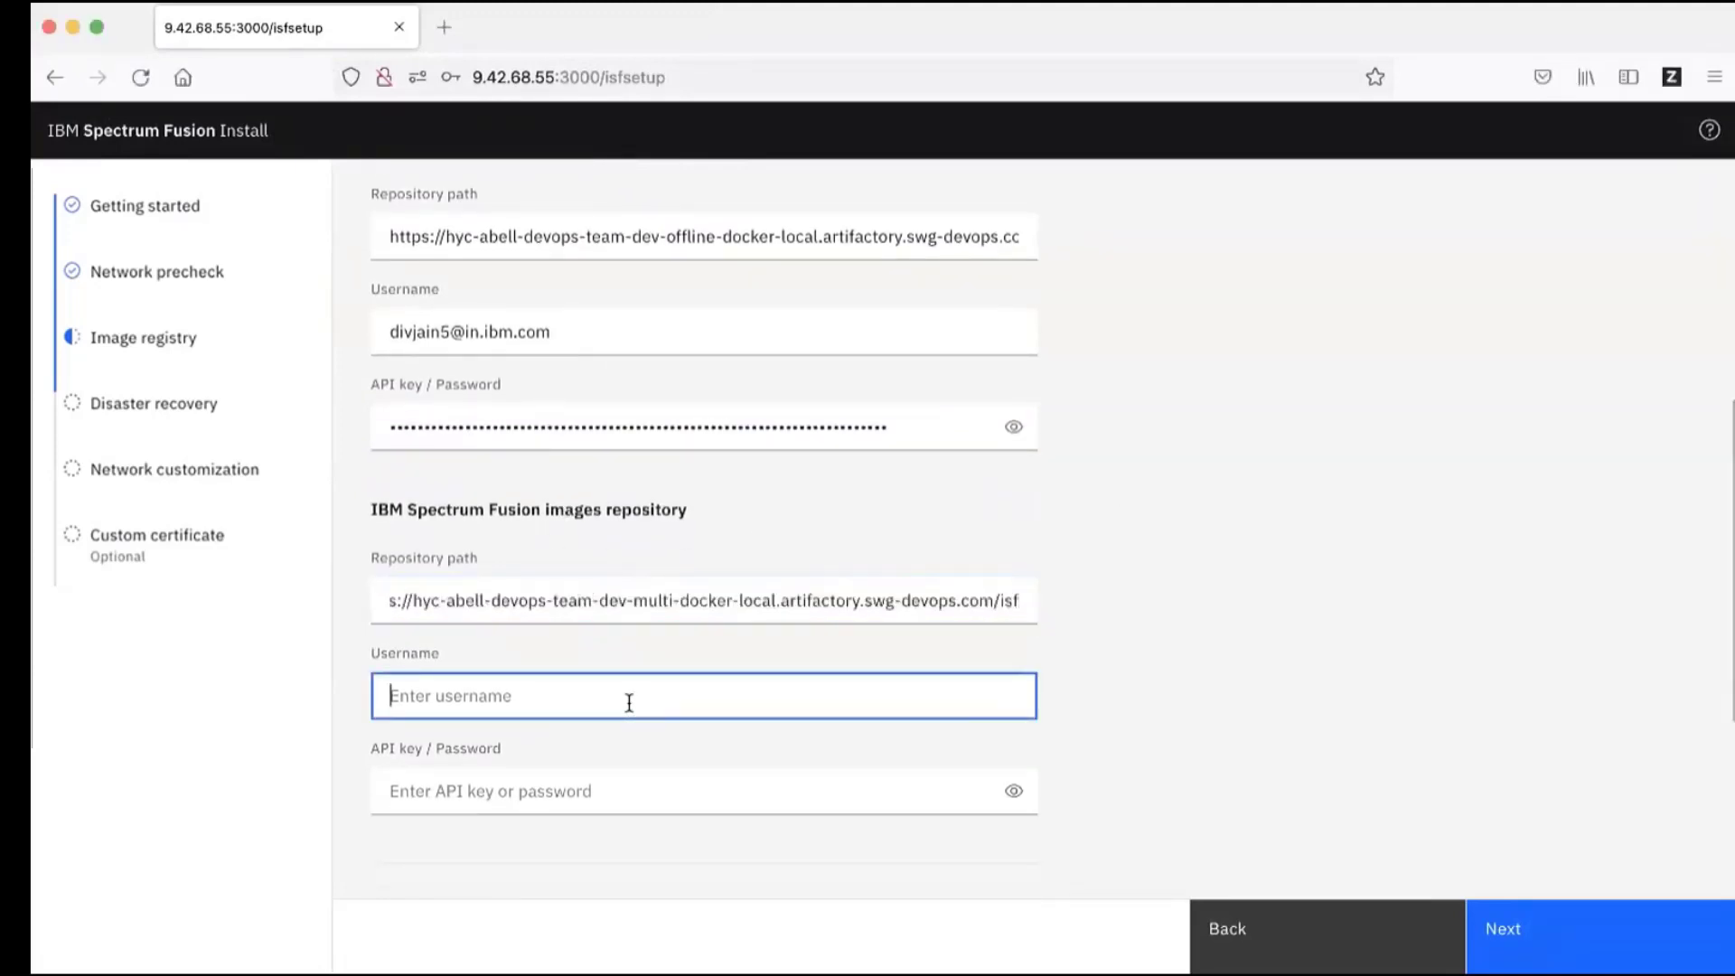
key(super+v)
key(super+Tab)
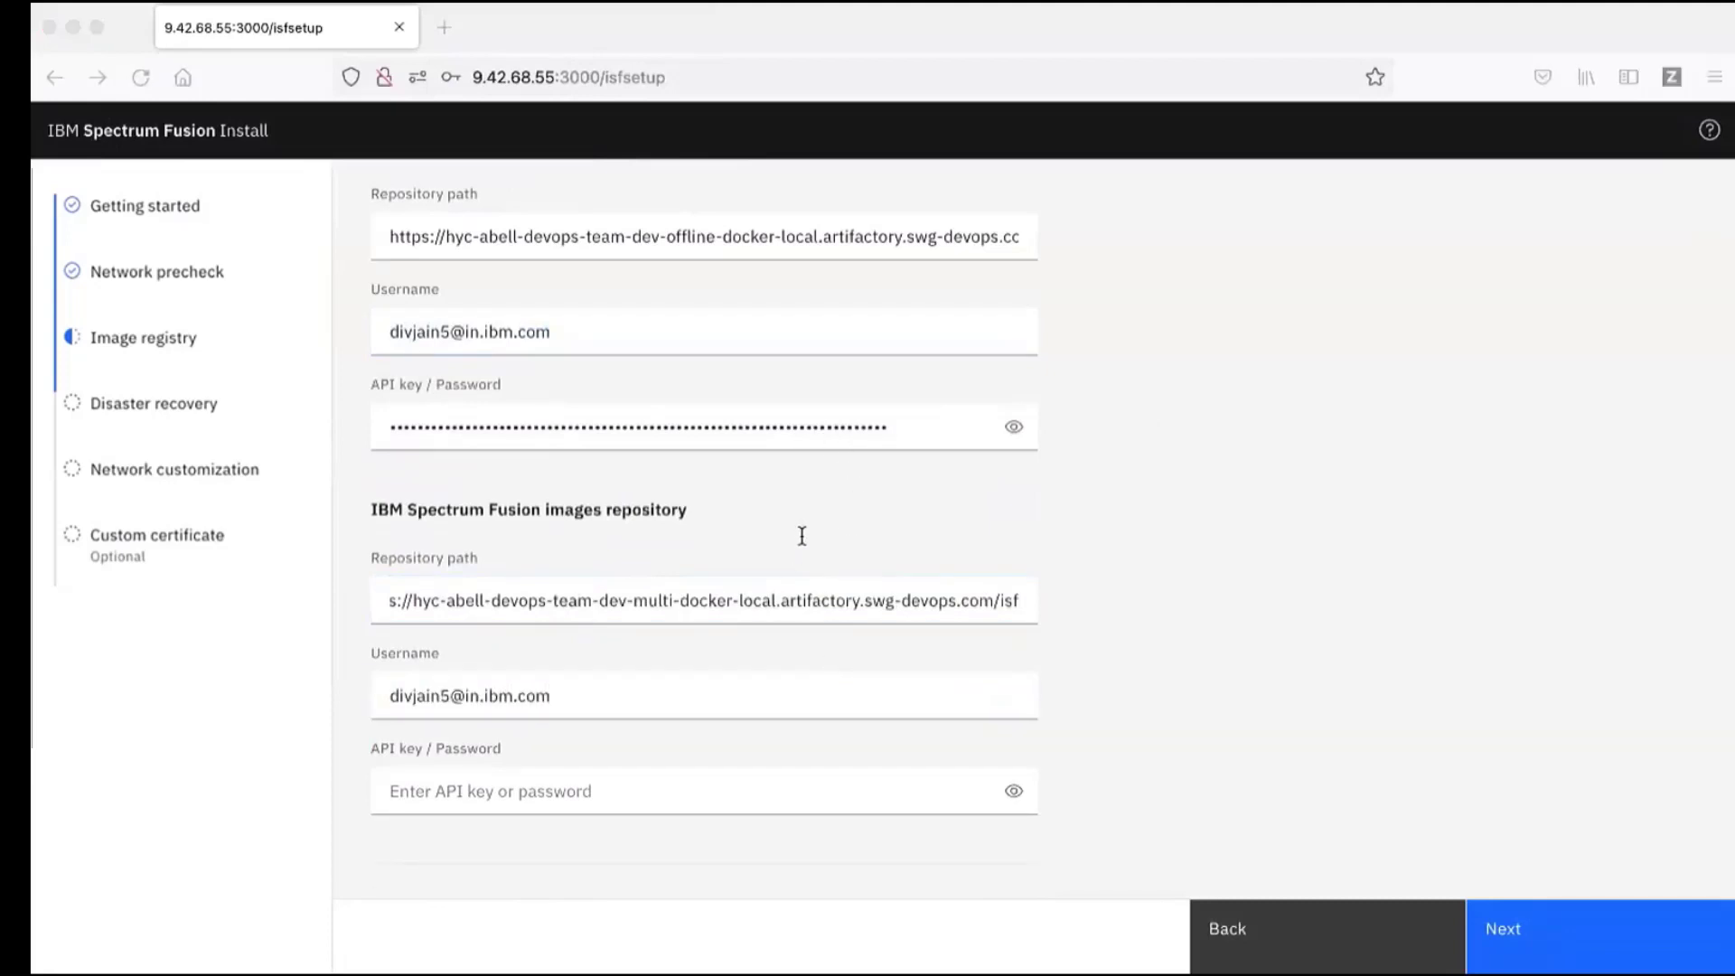
key(super+Tab)
key(Tab)
key(shift+Tab)
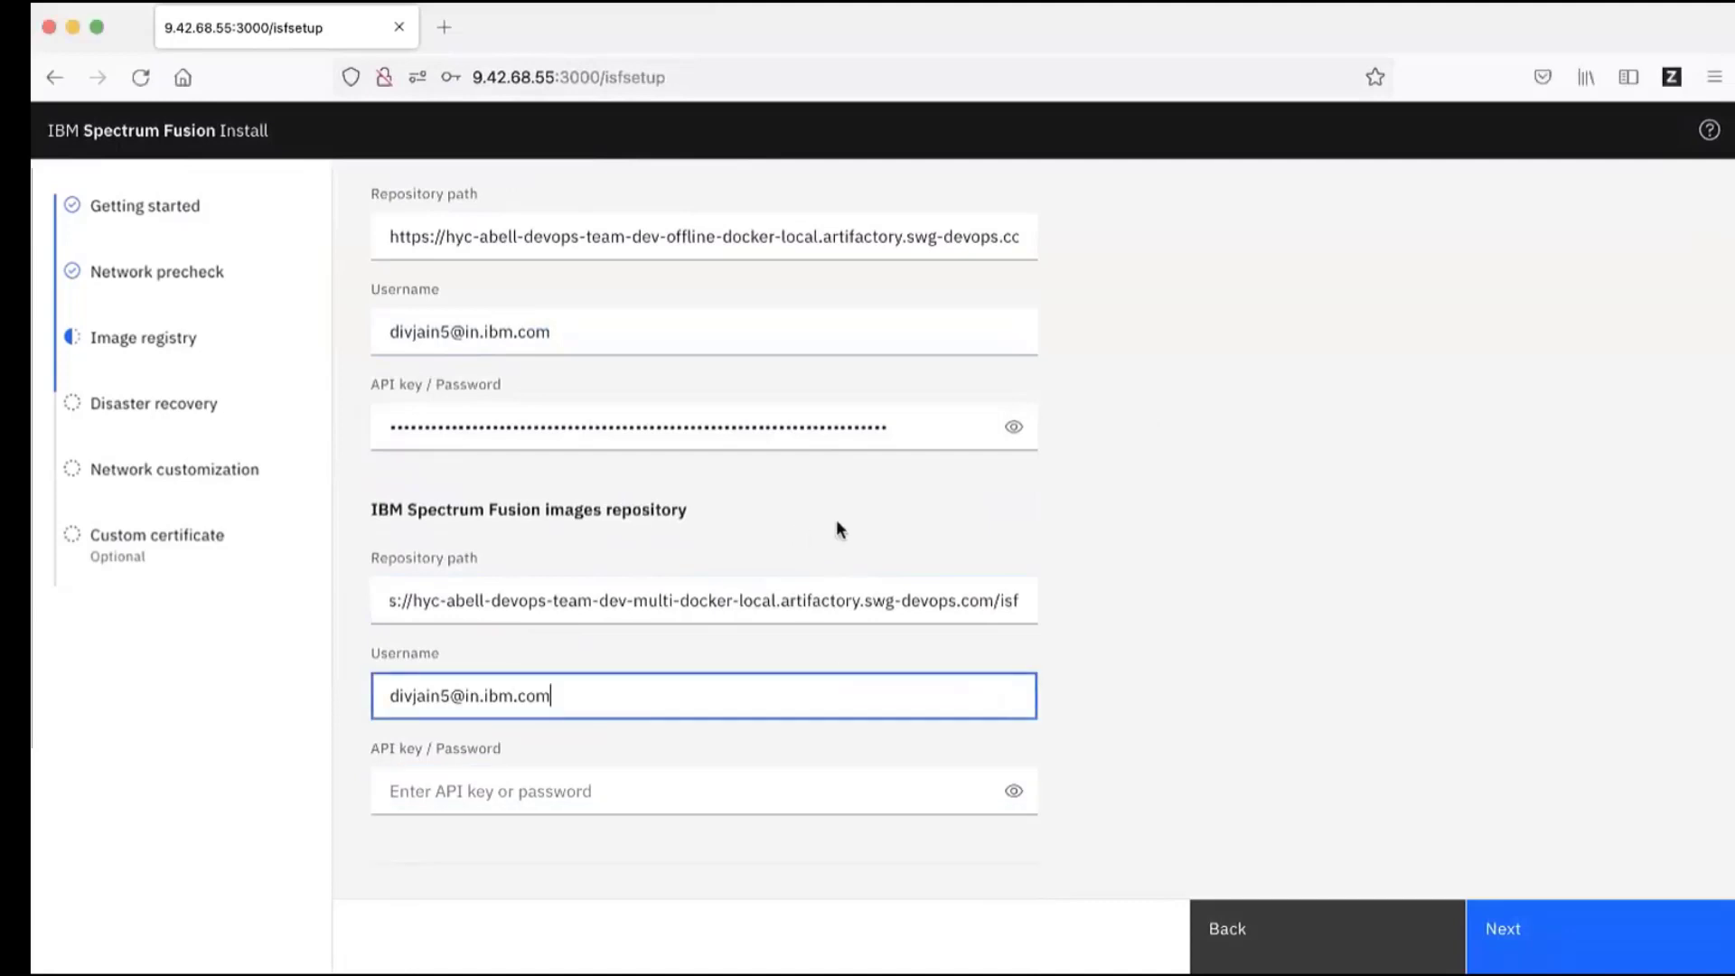
key(Tab)
key(super+v)
scroll(1277, 578, down, 1)
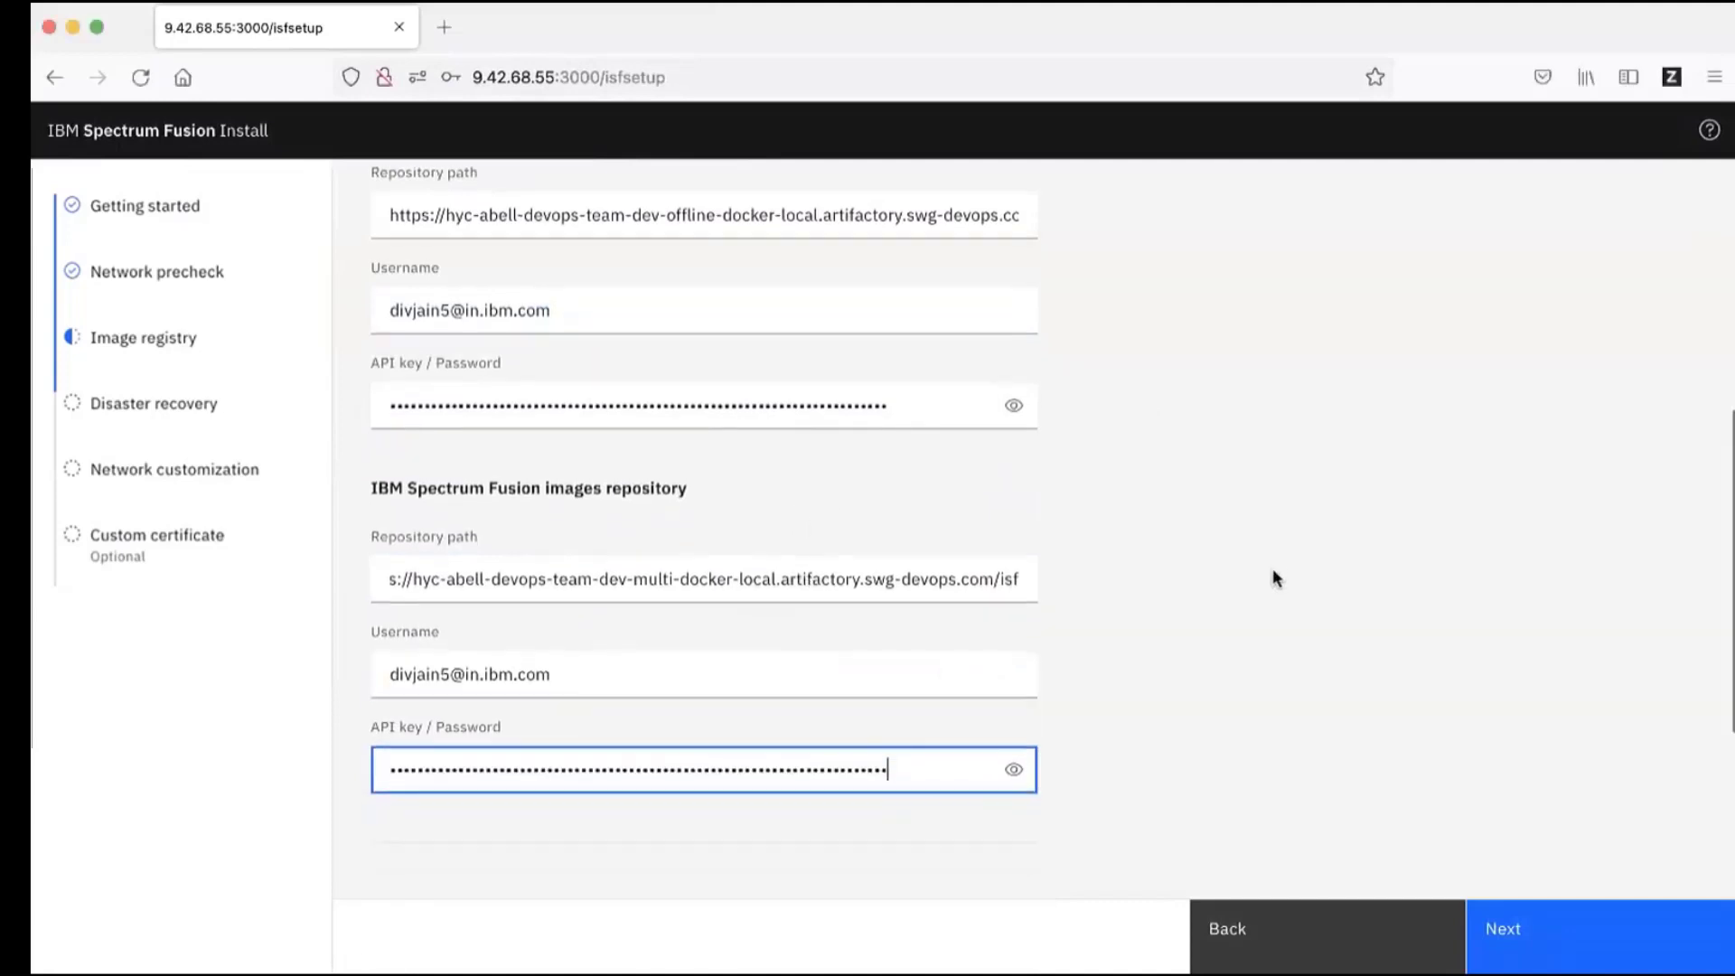
click(1277, 579)
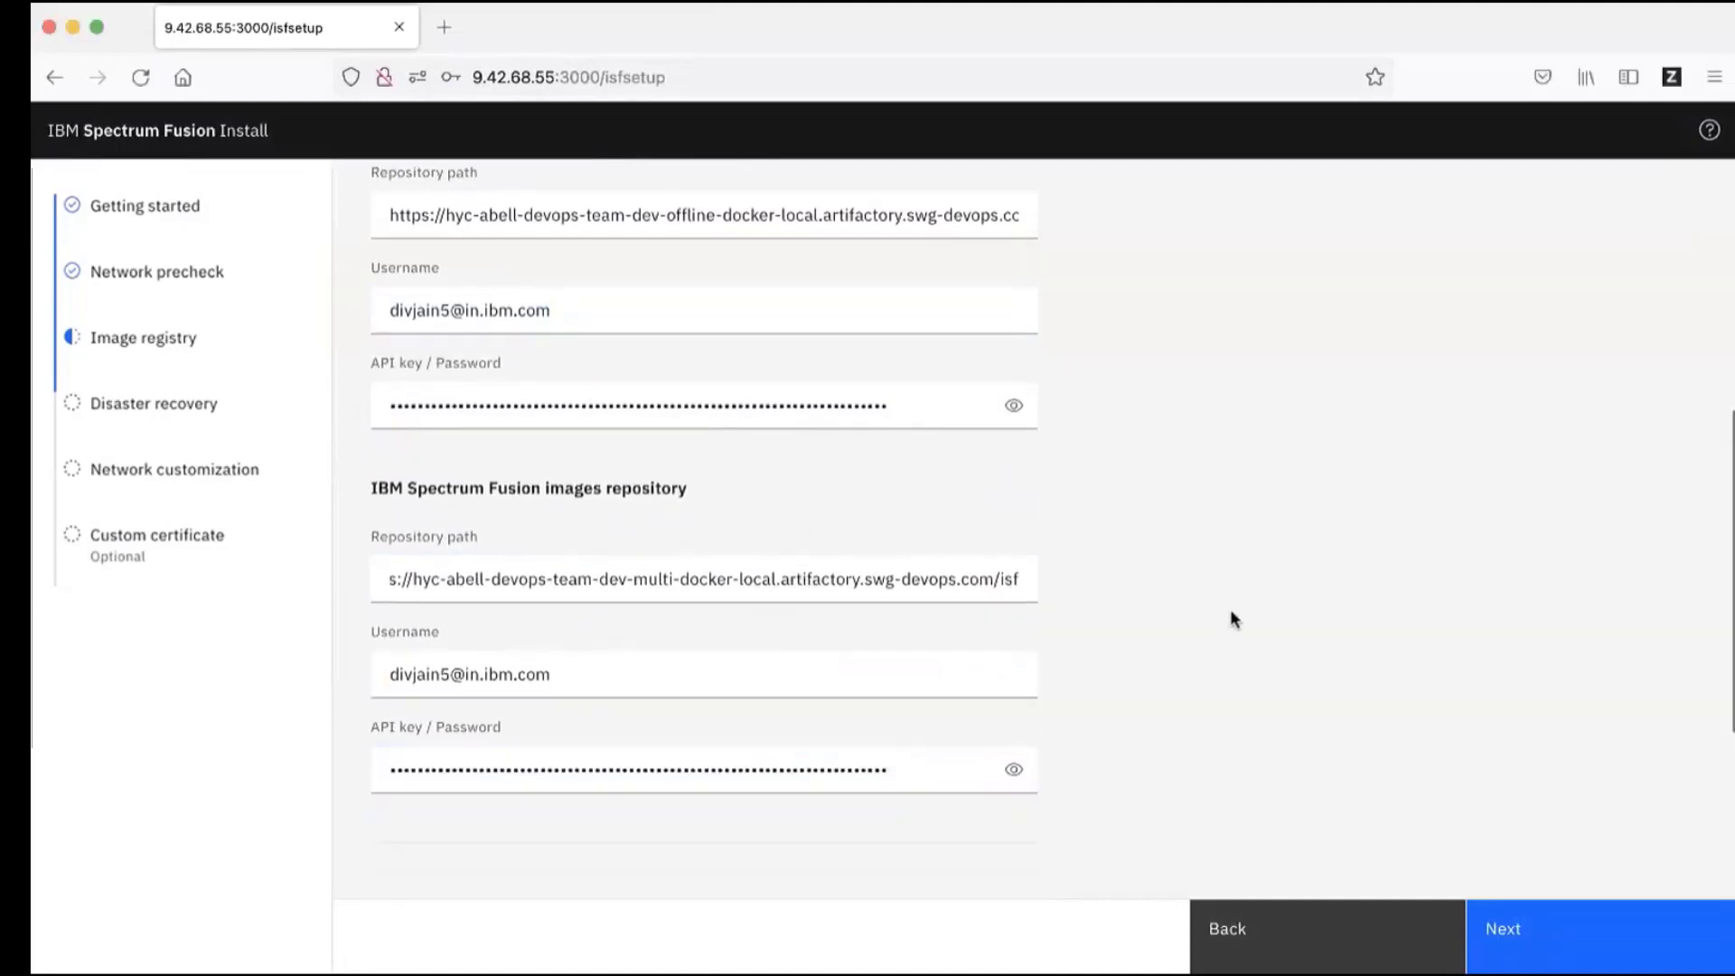
click(1559, 950)
Step: Preview the first-site and second-site options on the Disaster recovery page
scroll(1326, 705, up, 1)
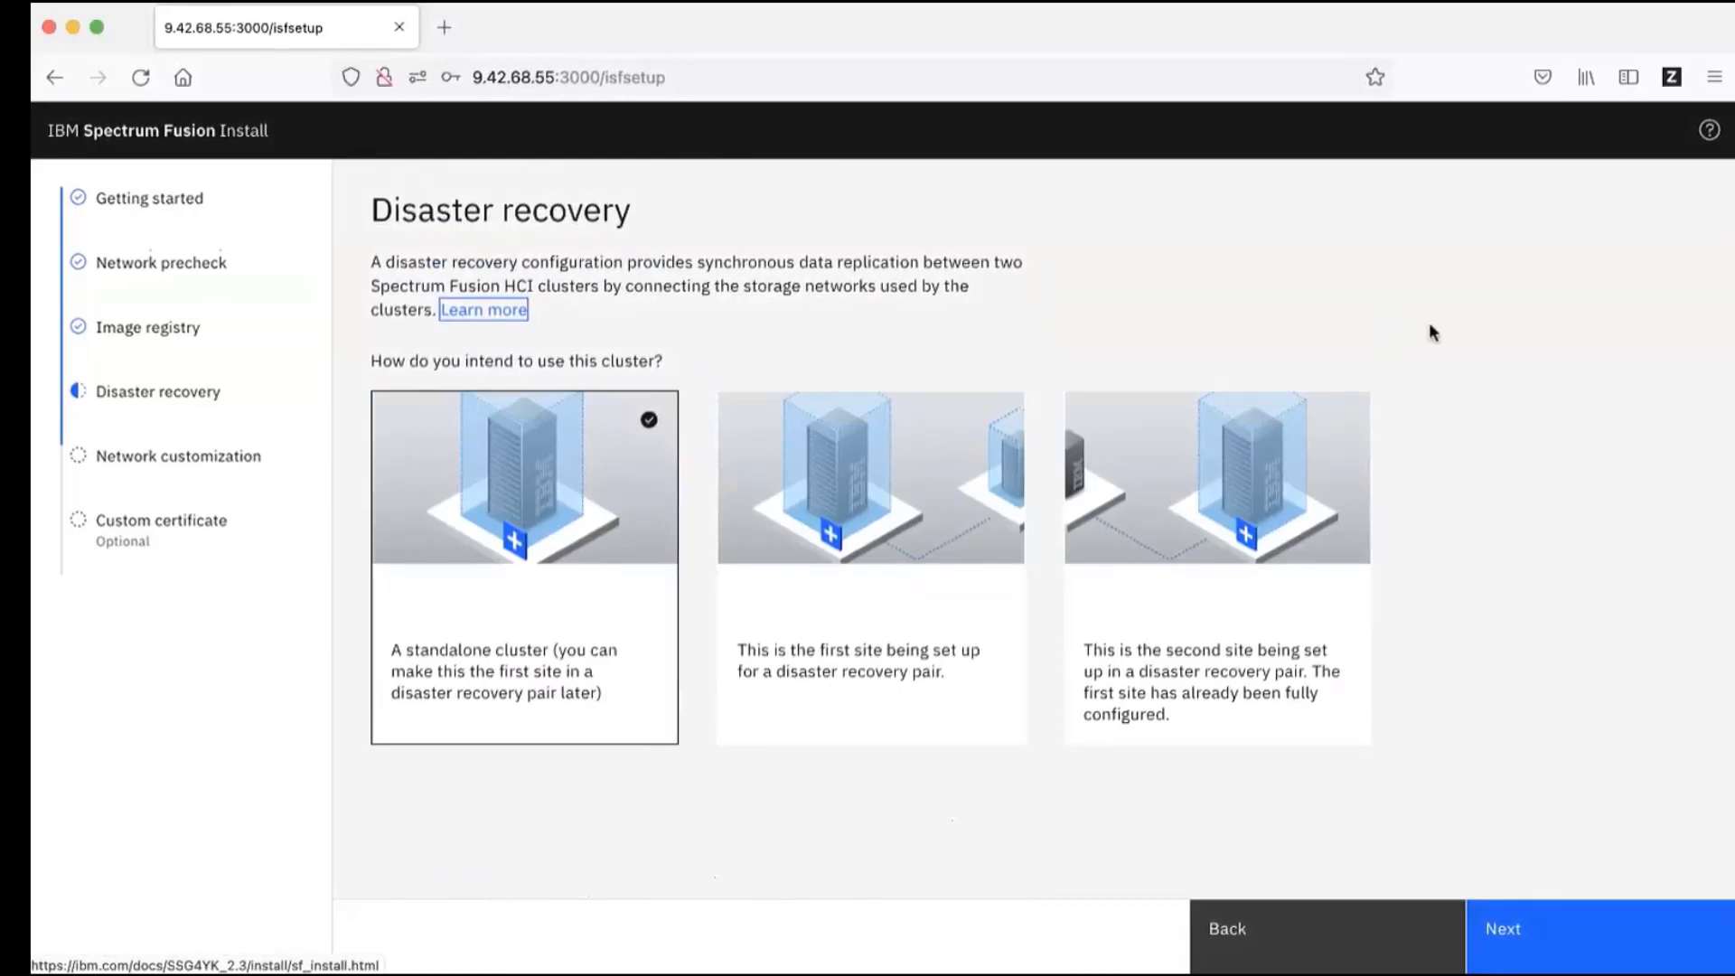
click(910, 485)
click(1170, 472)
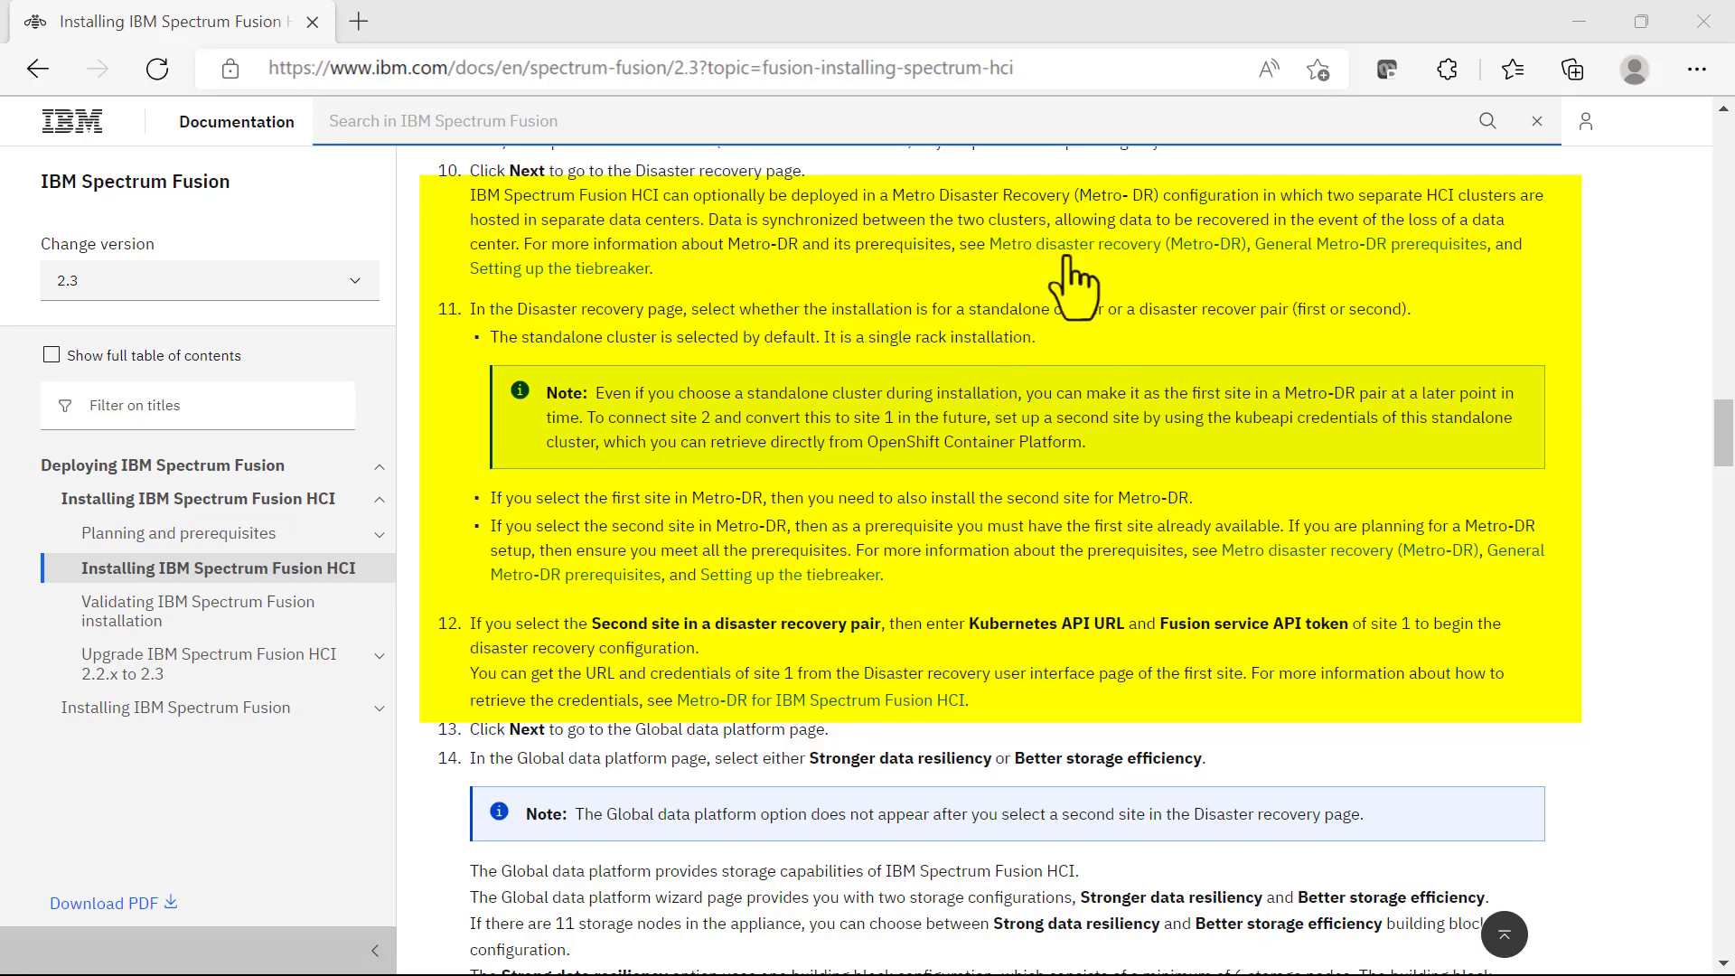
Step: Review documentation steps 10–12 on standalone, first-site and second-site disaster recovery choices
mouse_move(1065, 257)
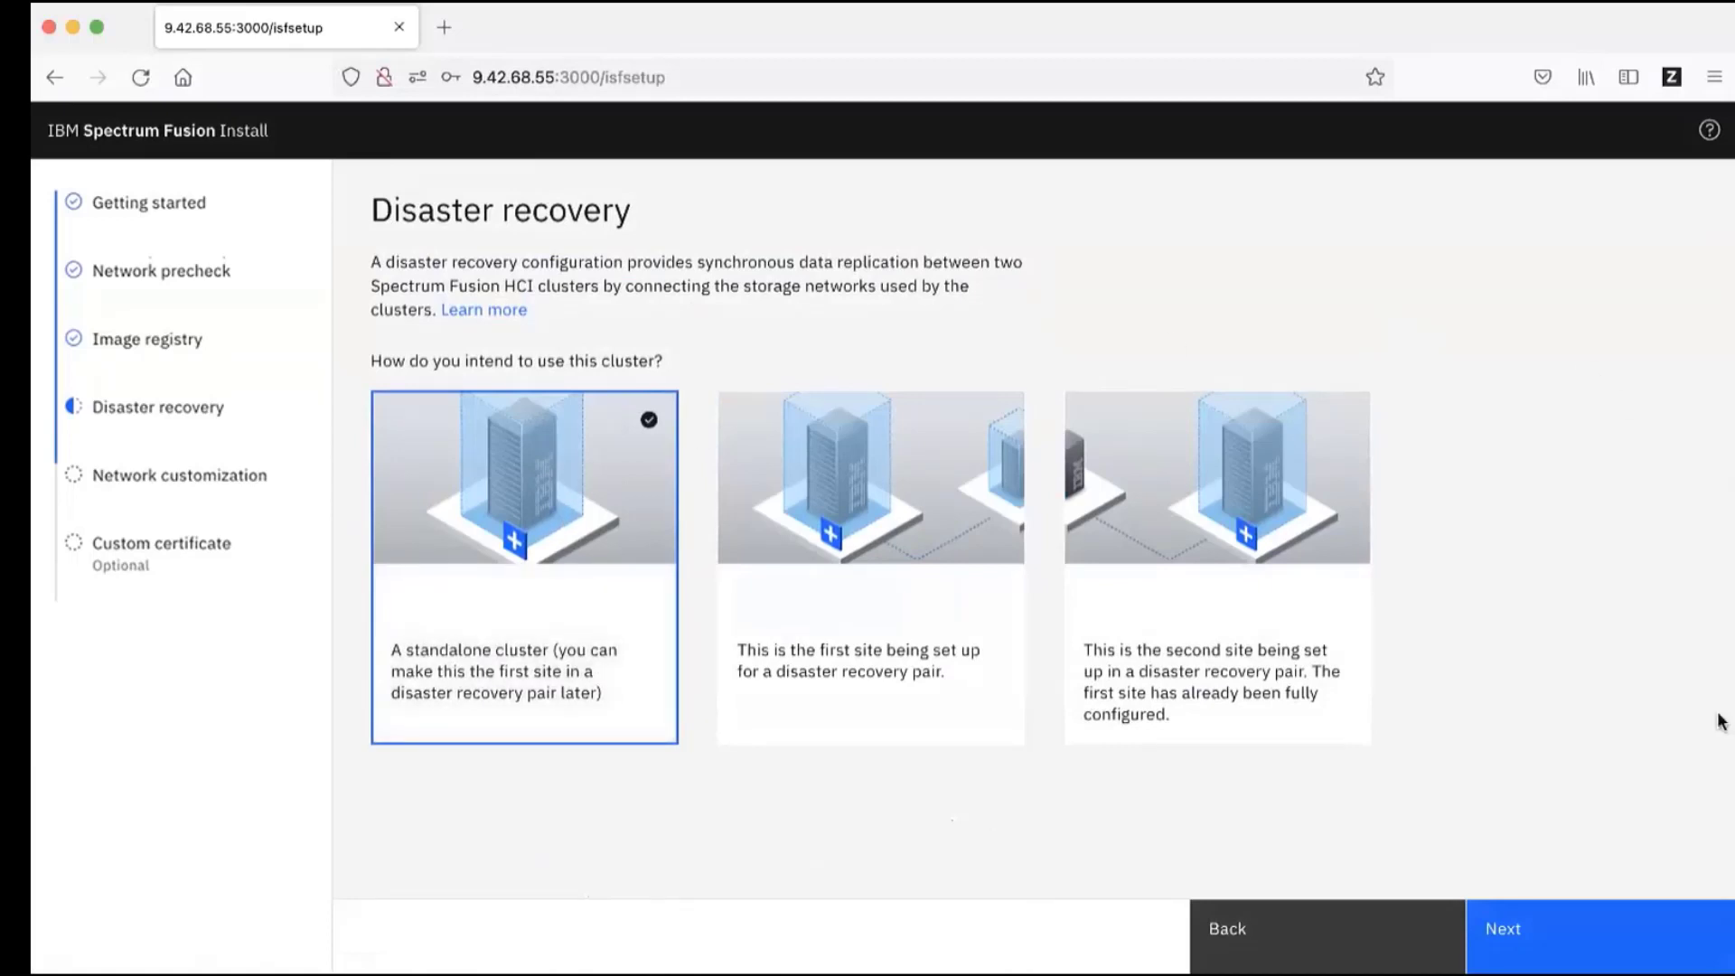
Step: Proceed with the standalone cluster to the Global data platform resiliency-versus-efficiency choice
click(1569, 948)
scroll(1240, 535, up, 3)
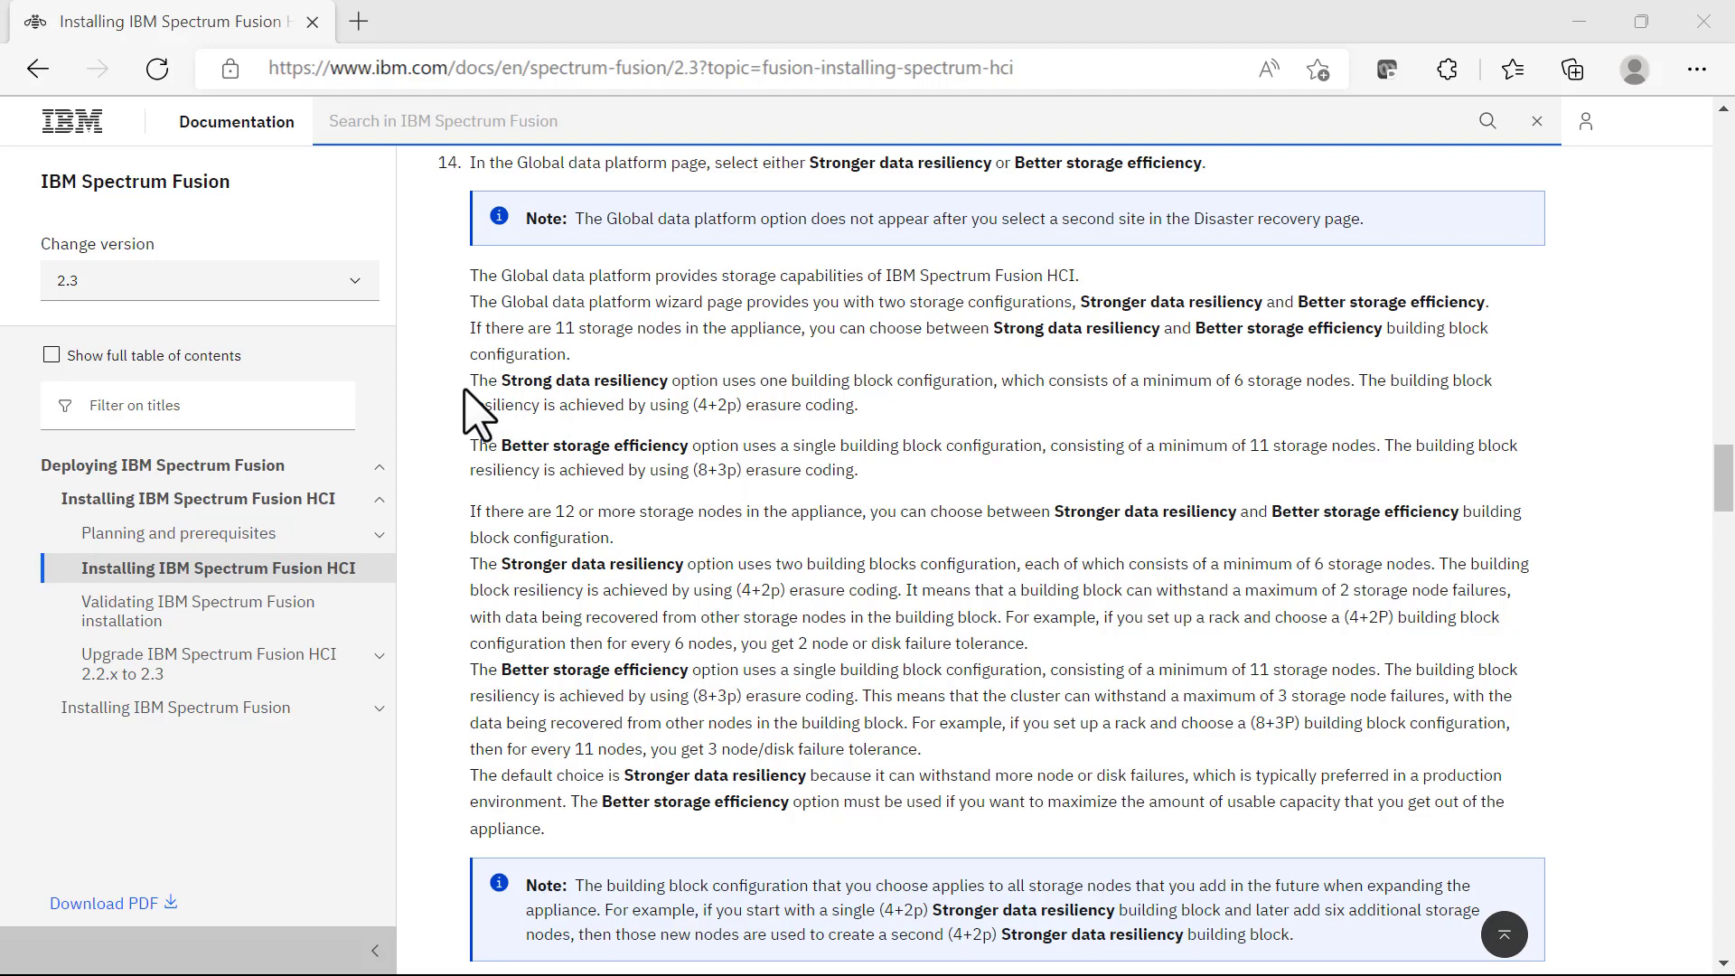
Step: Highlight the Strong data resiliency, Better storage efficiency and 12-node storage option descriptions in the docs
mouse_move(479, 381)
mouse_down()
mouse_move(598, 404)
mouse_move(833, 405)
mouse_up()
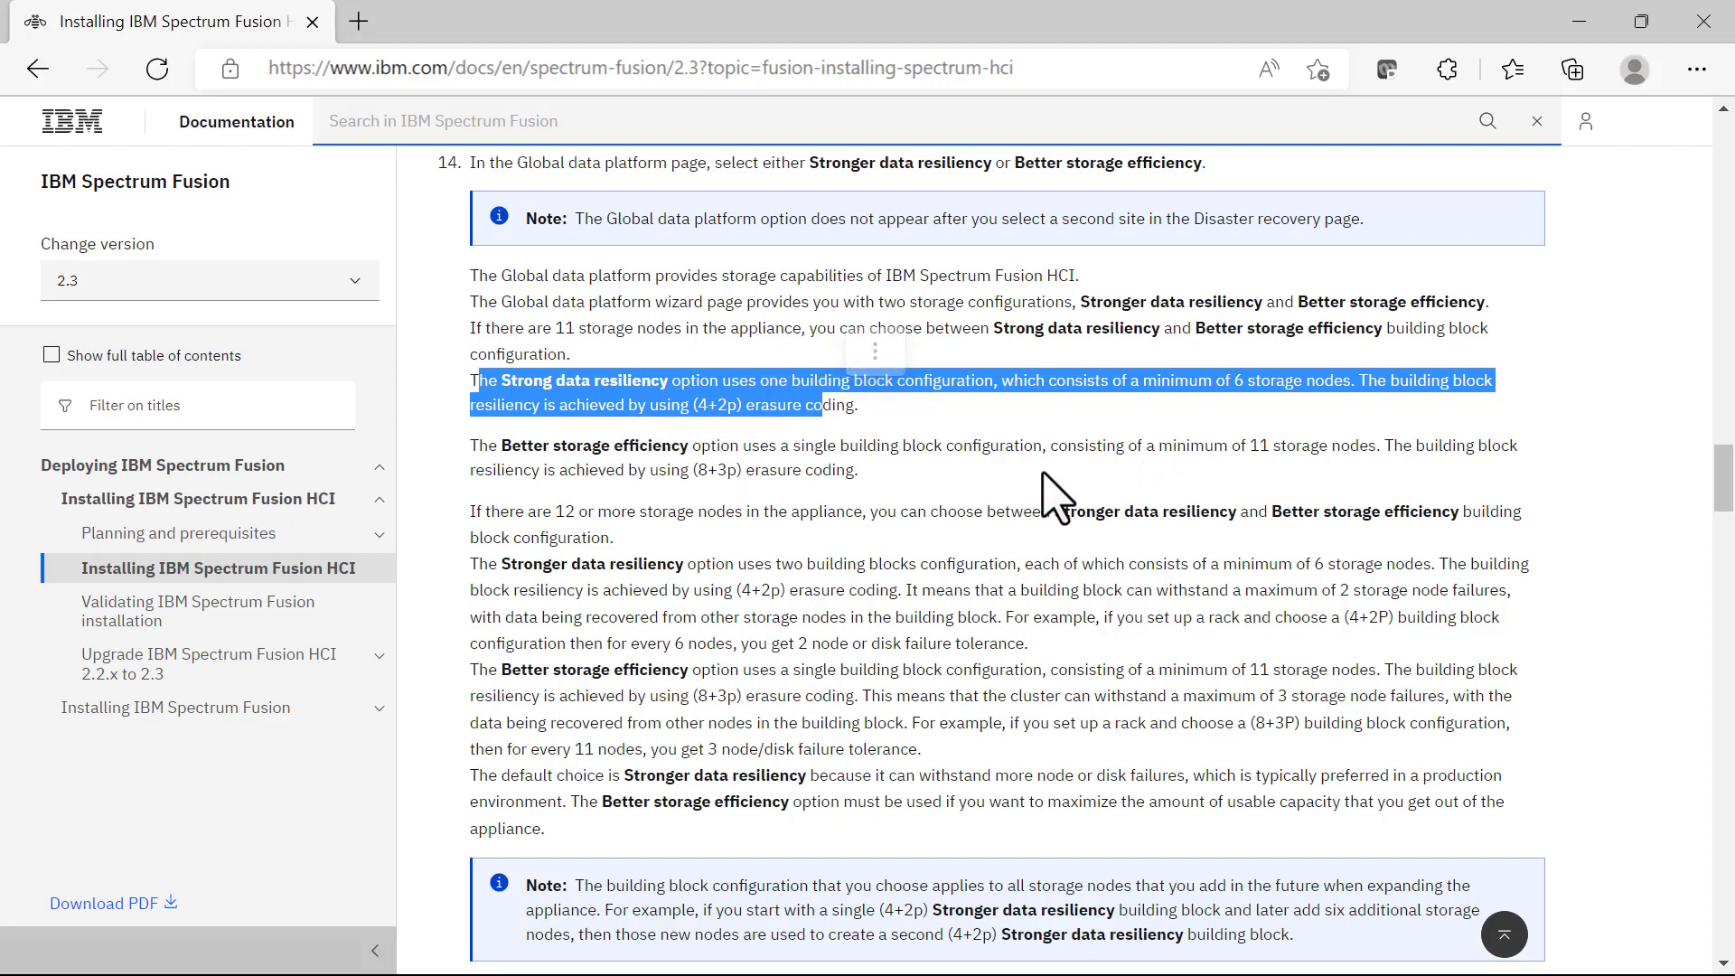
drag(469, 447, 864, 459)
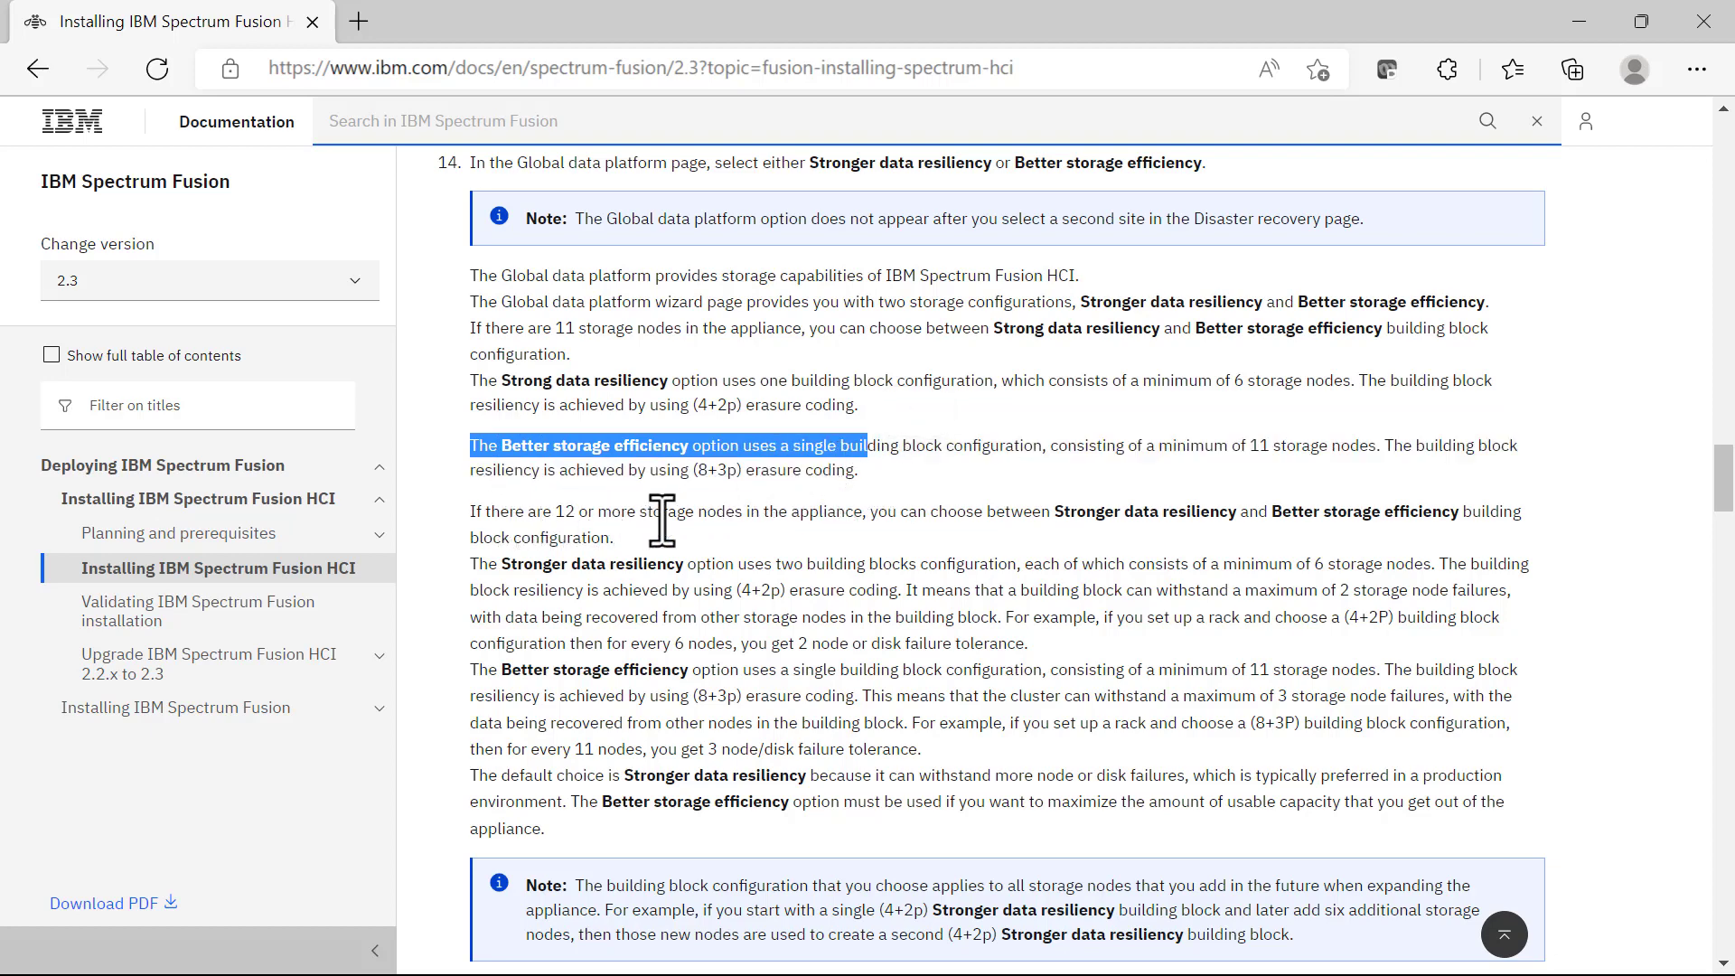
drag(1054, 512, 1083, 533)
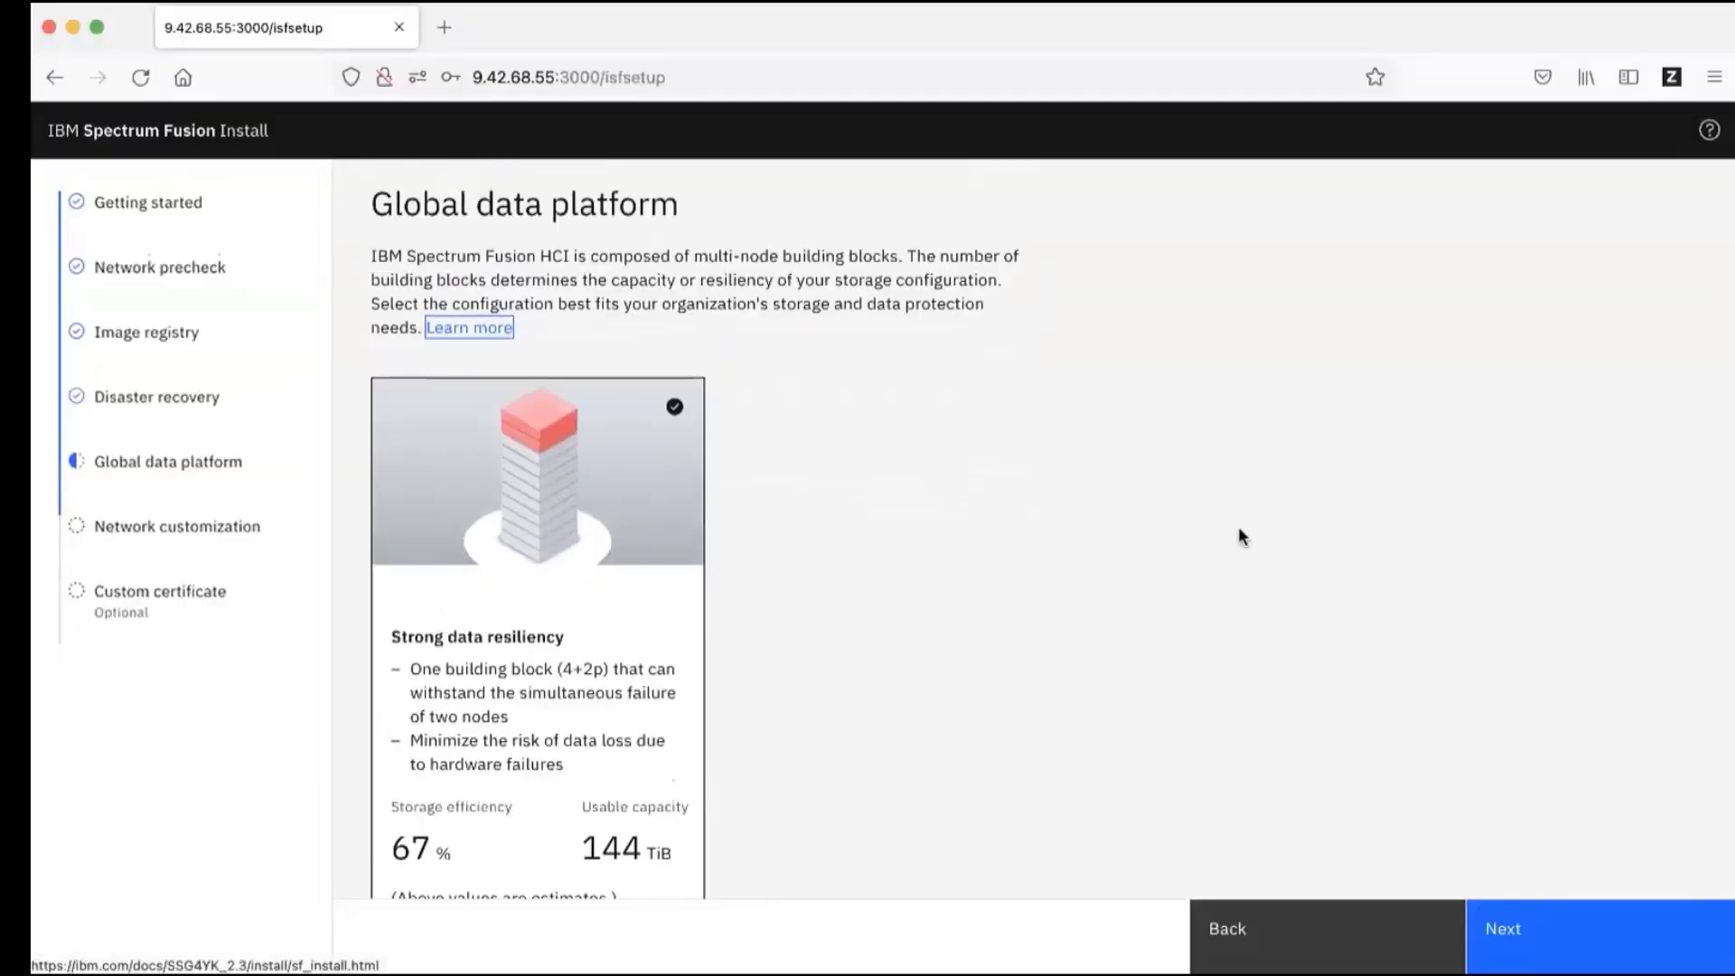
Step: Show the advanced options and keep the default 4 MiB block size with Strong data resiliency
scroll(530, 251, down, 3)
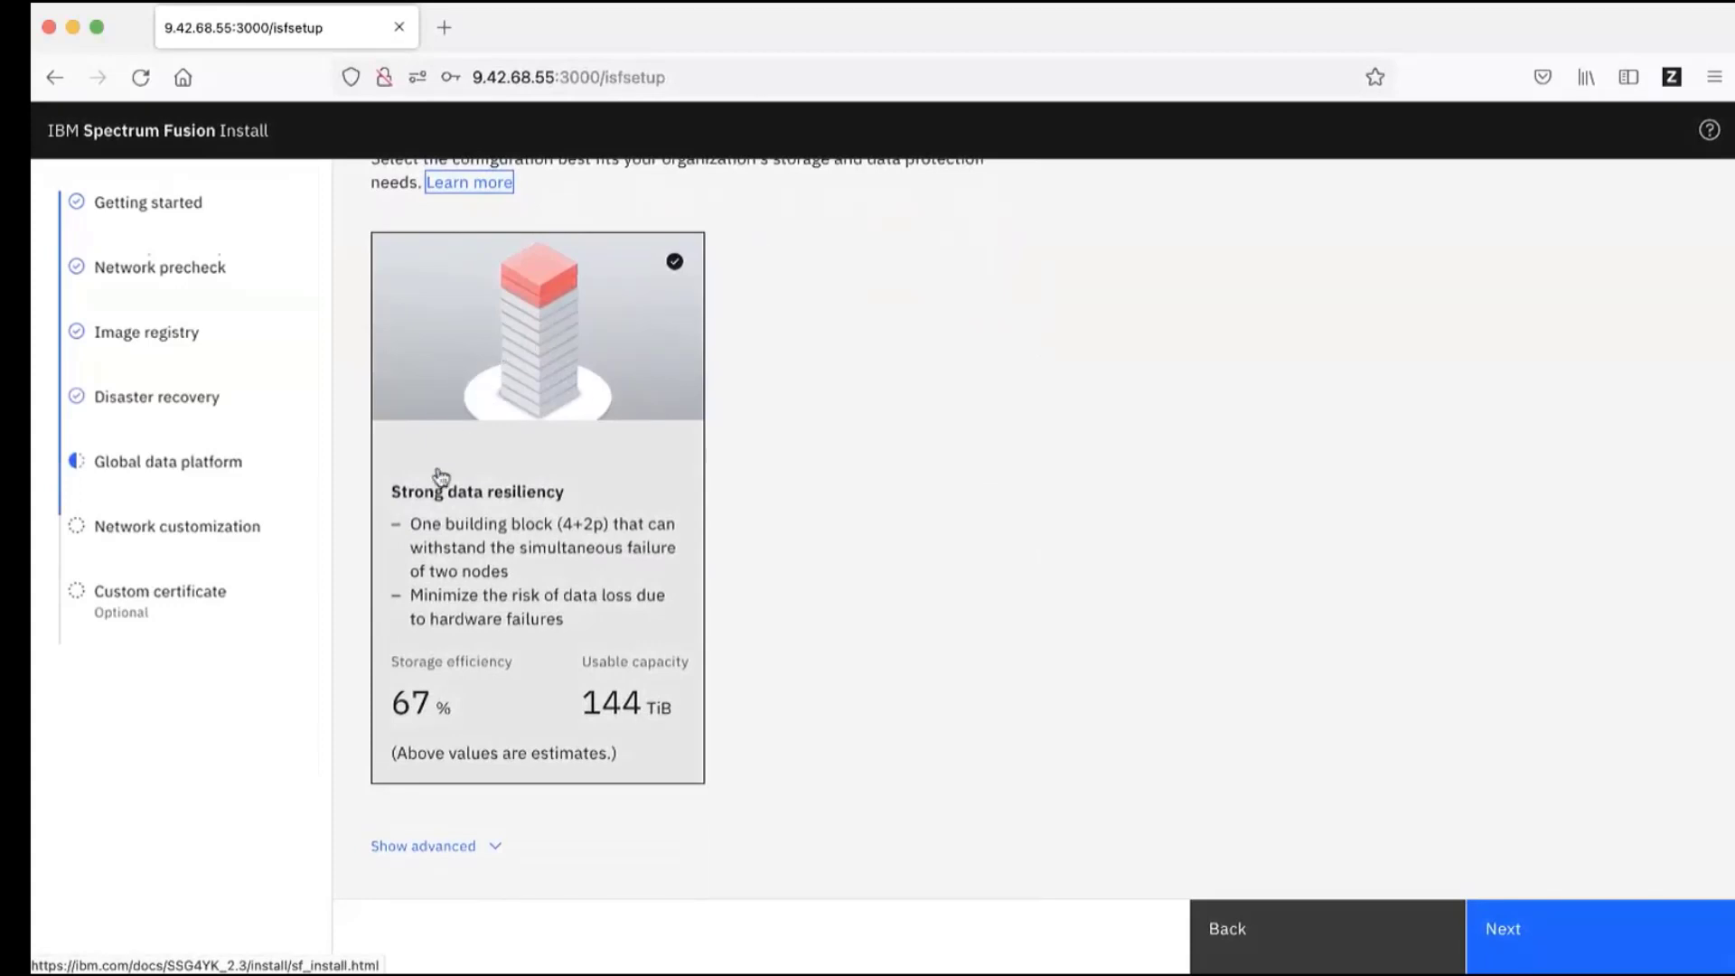
click(497, 850)
scroll(945, 691, down, 3)
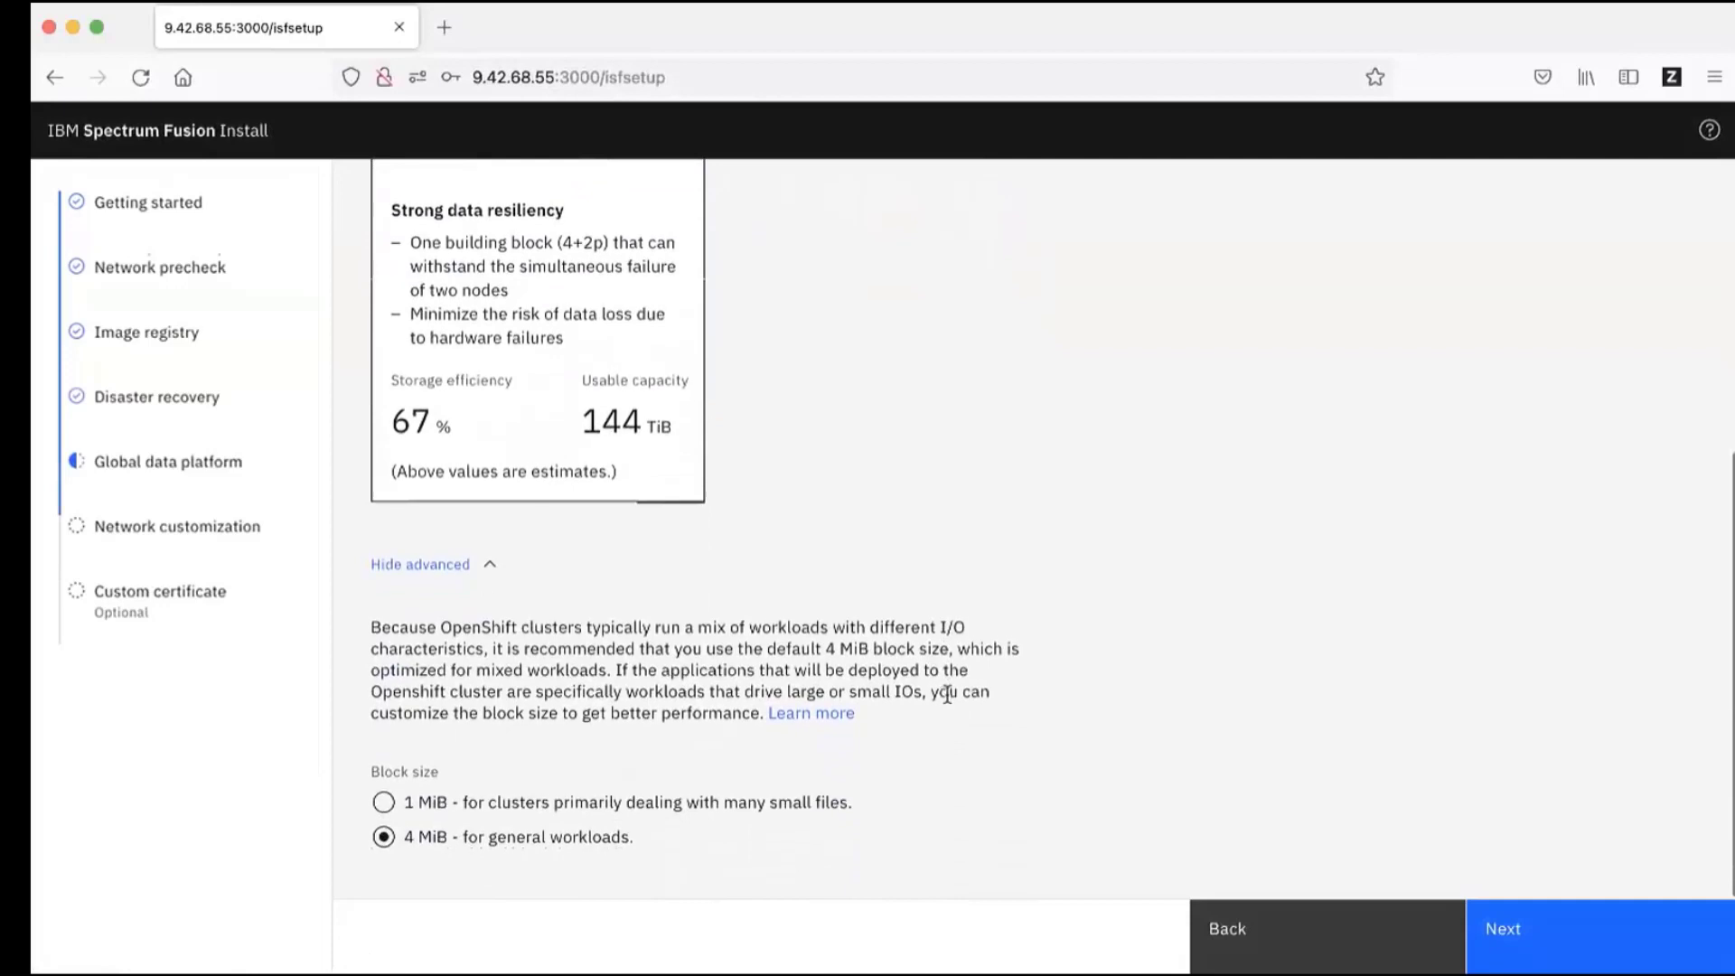
scroll(976, 570, up, 1)
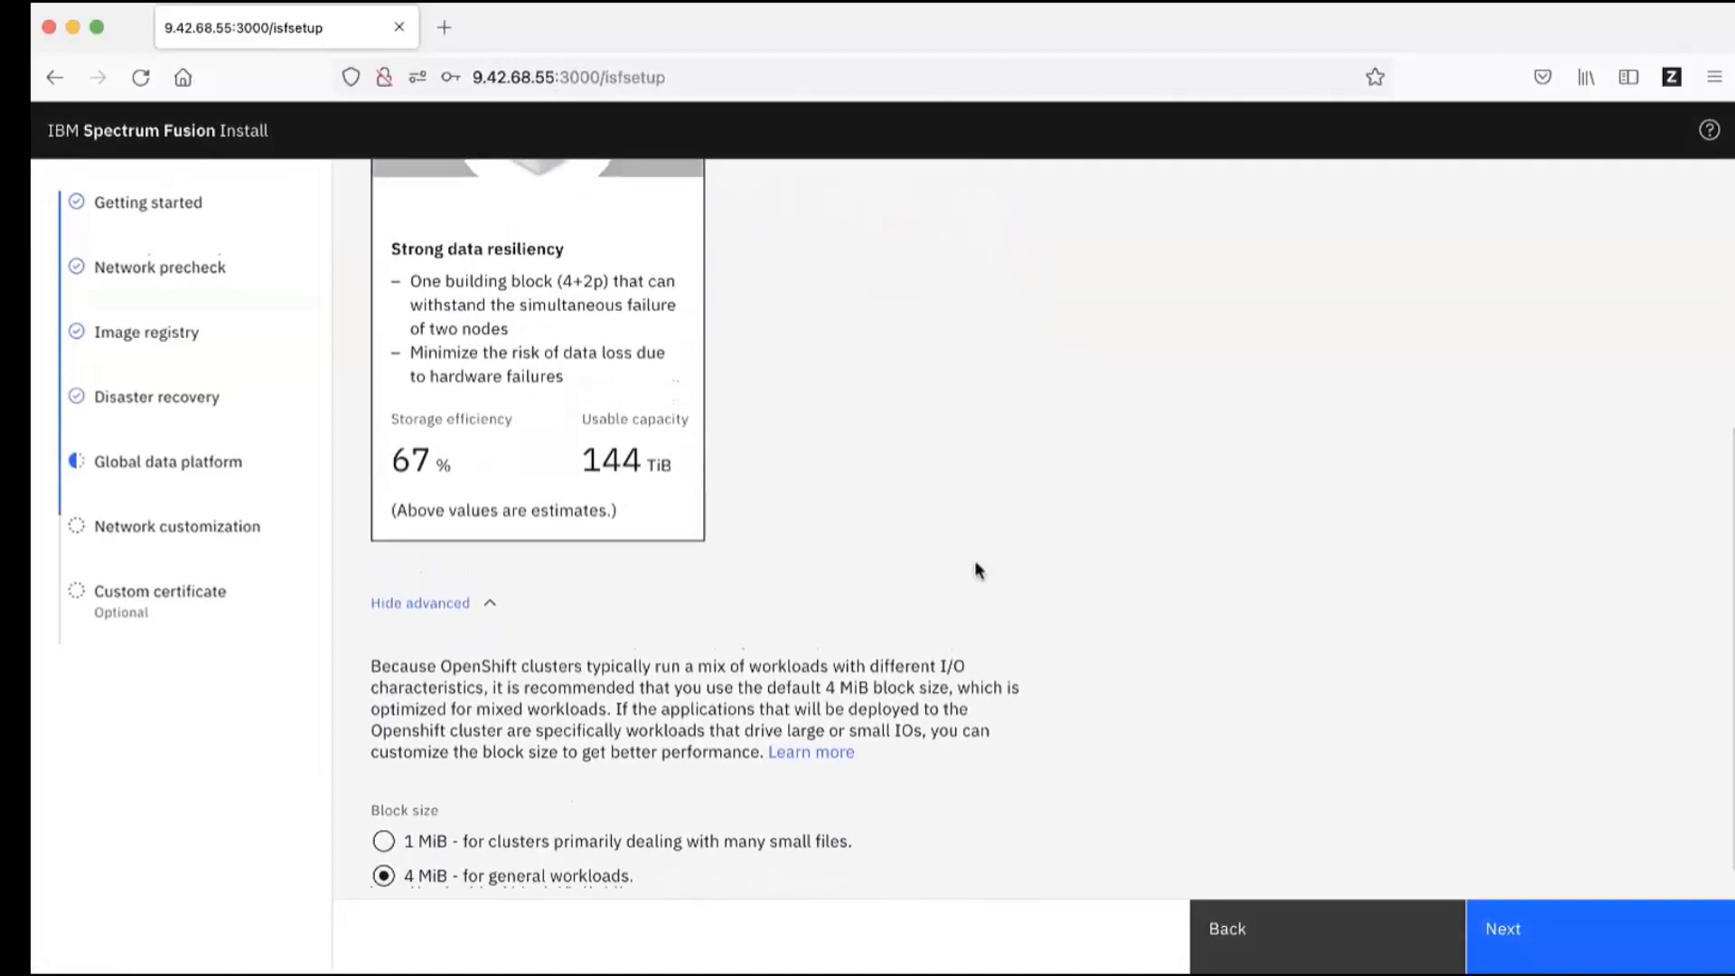
scroll(975, 563, up, 2)
scroll(976, 570, up, 1)
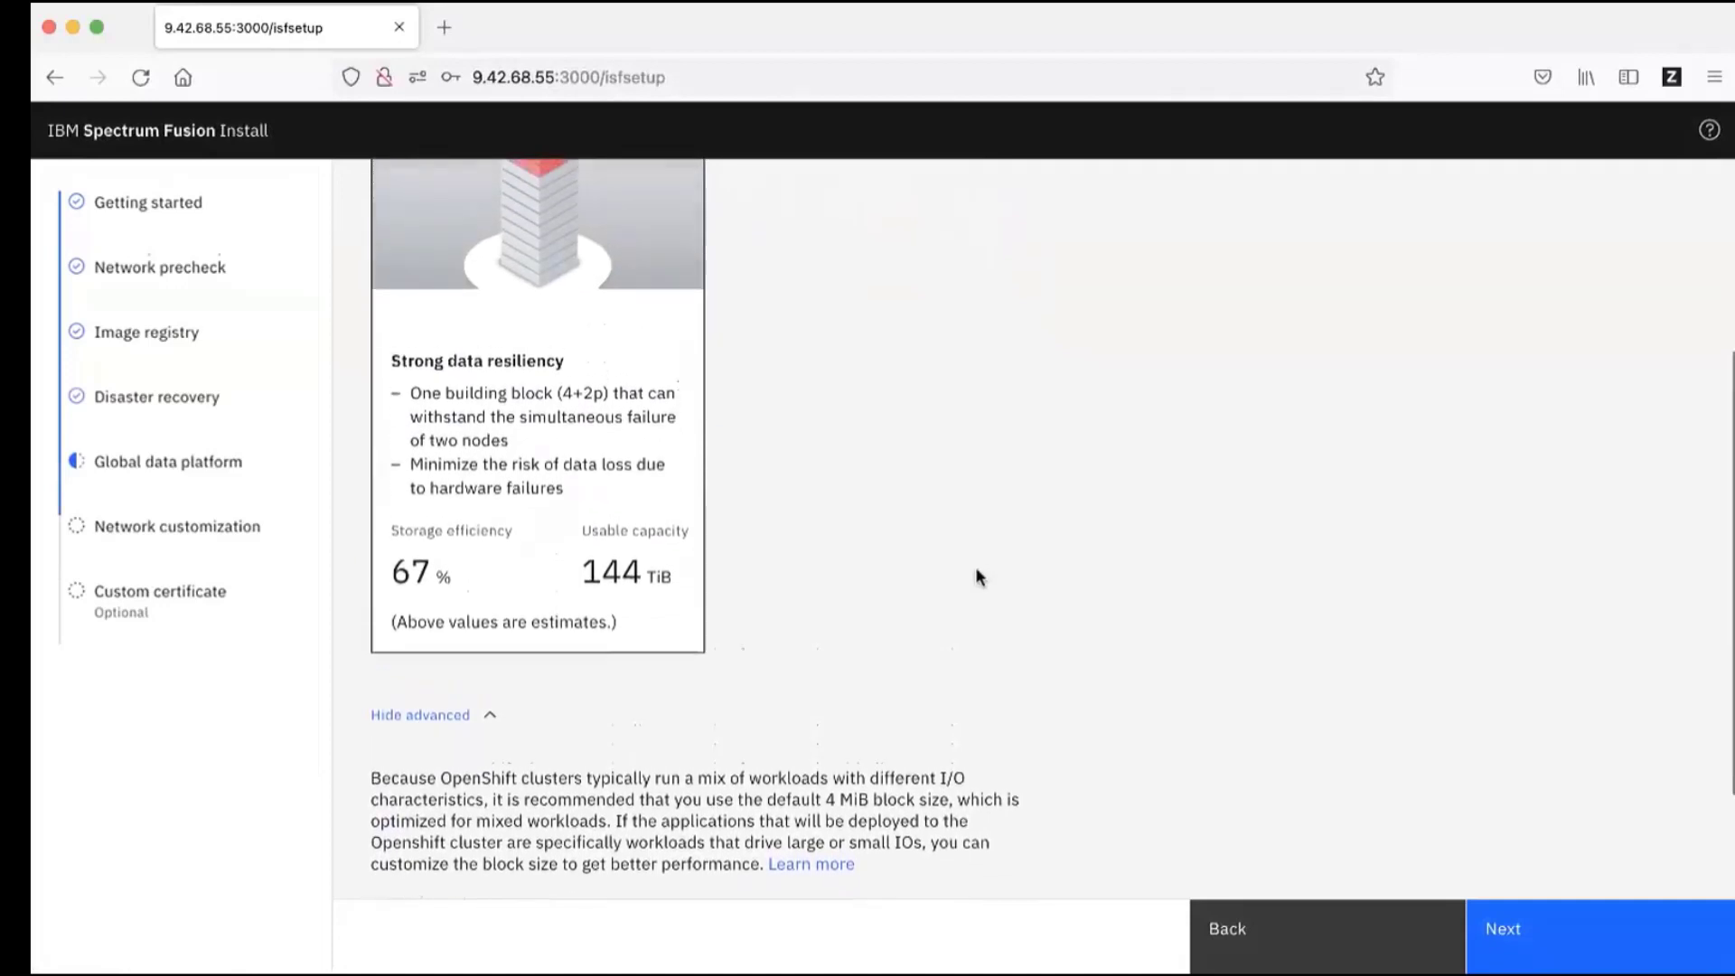
scroll(976, 573, up, 3)
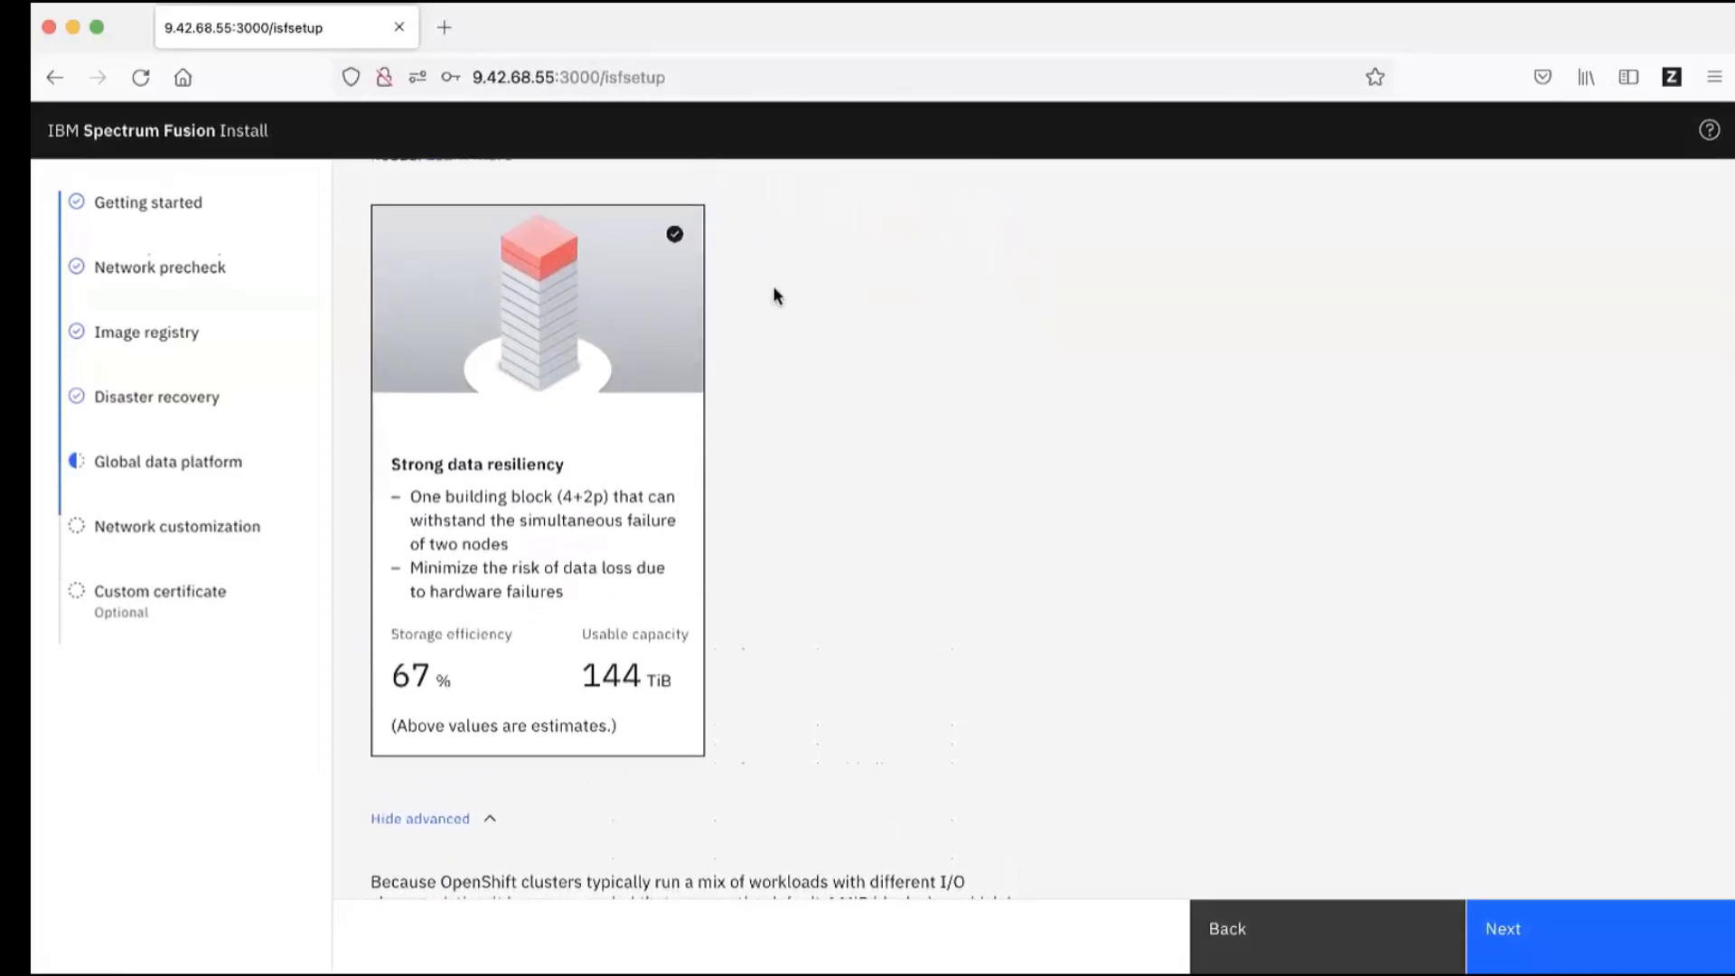
scroll(1482, 666, up, 3)
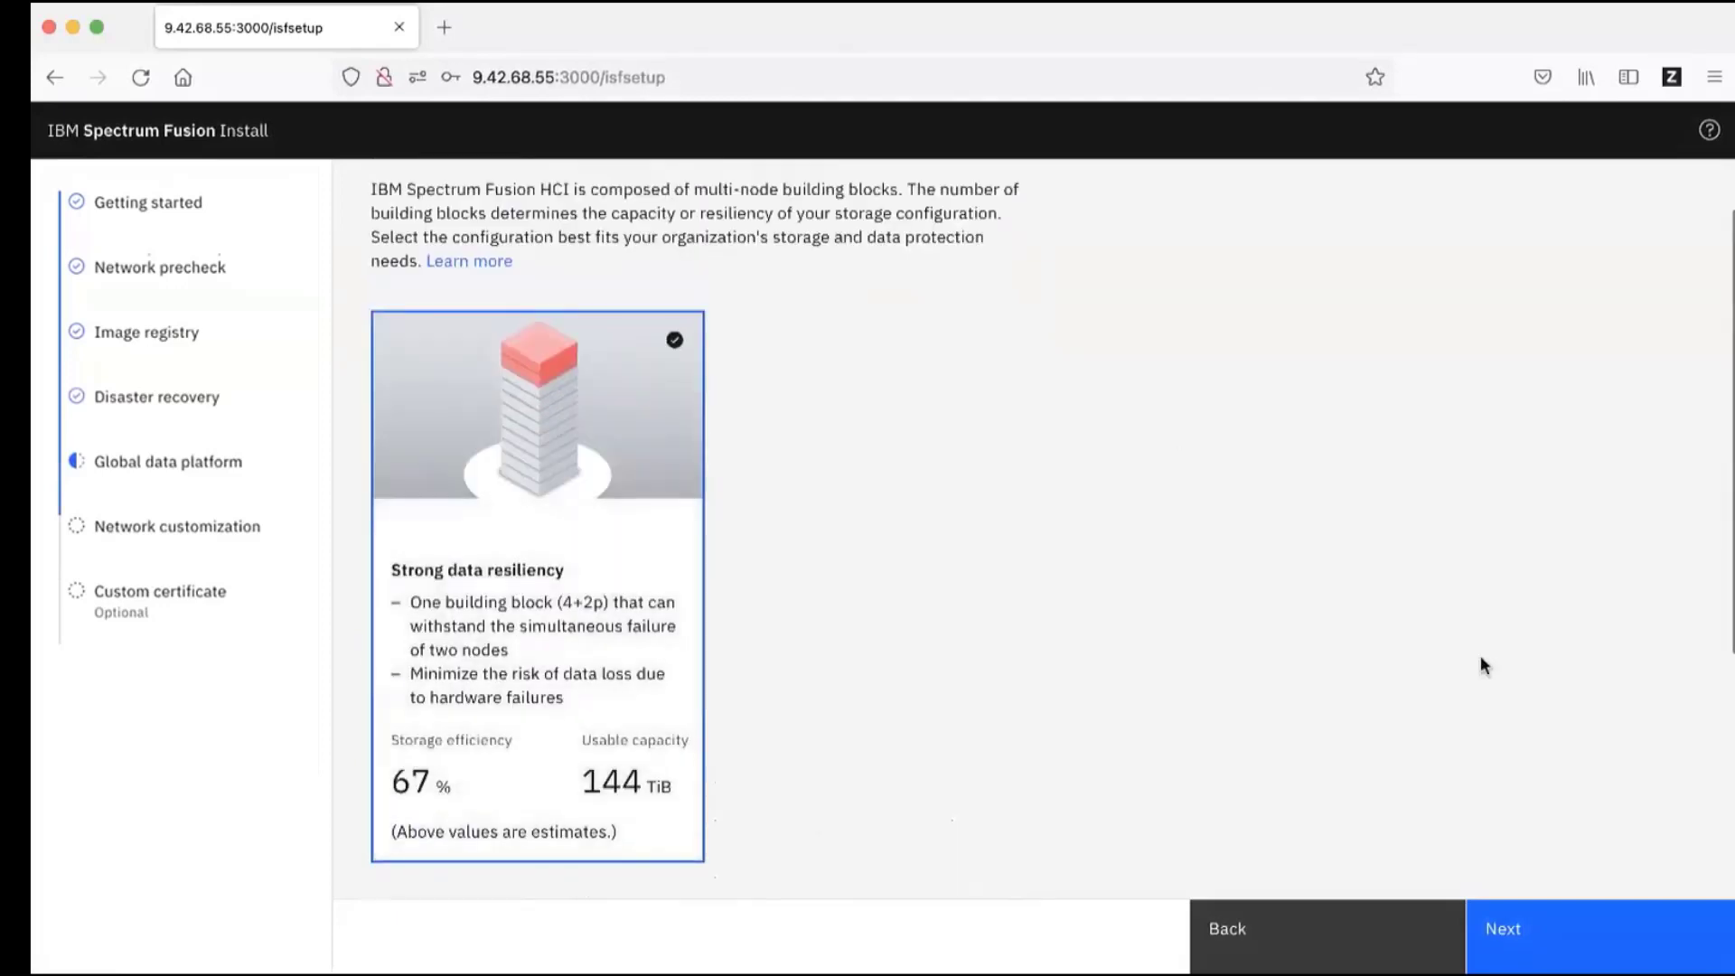
Step: Leave the default OpenShift and storage network settings and continue to Custom certificate
click(1530, 940)
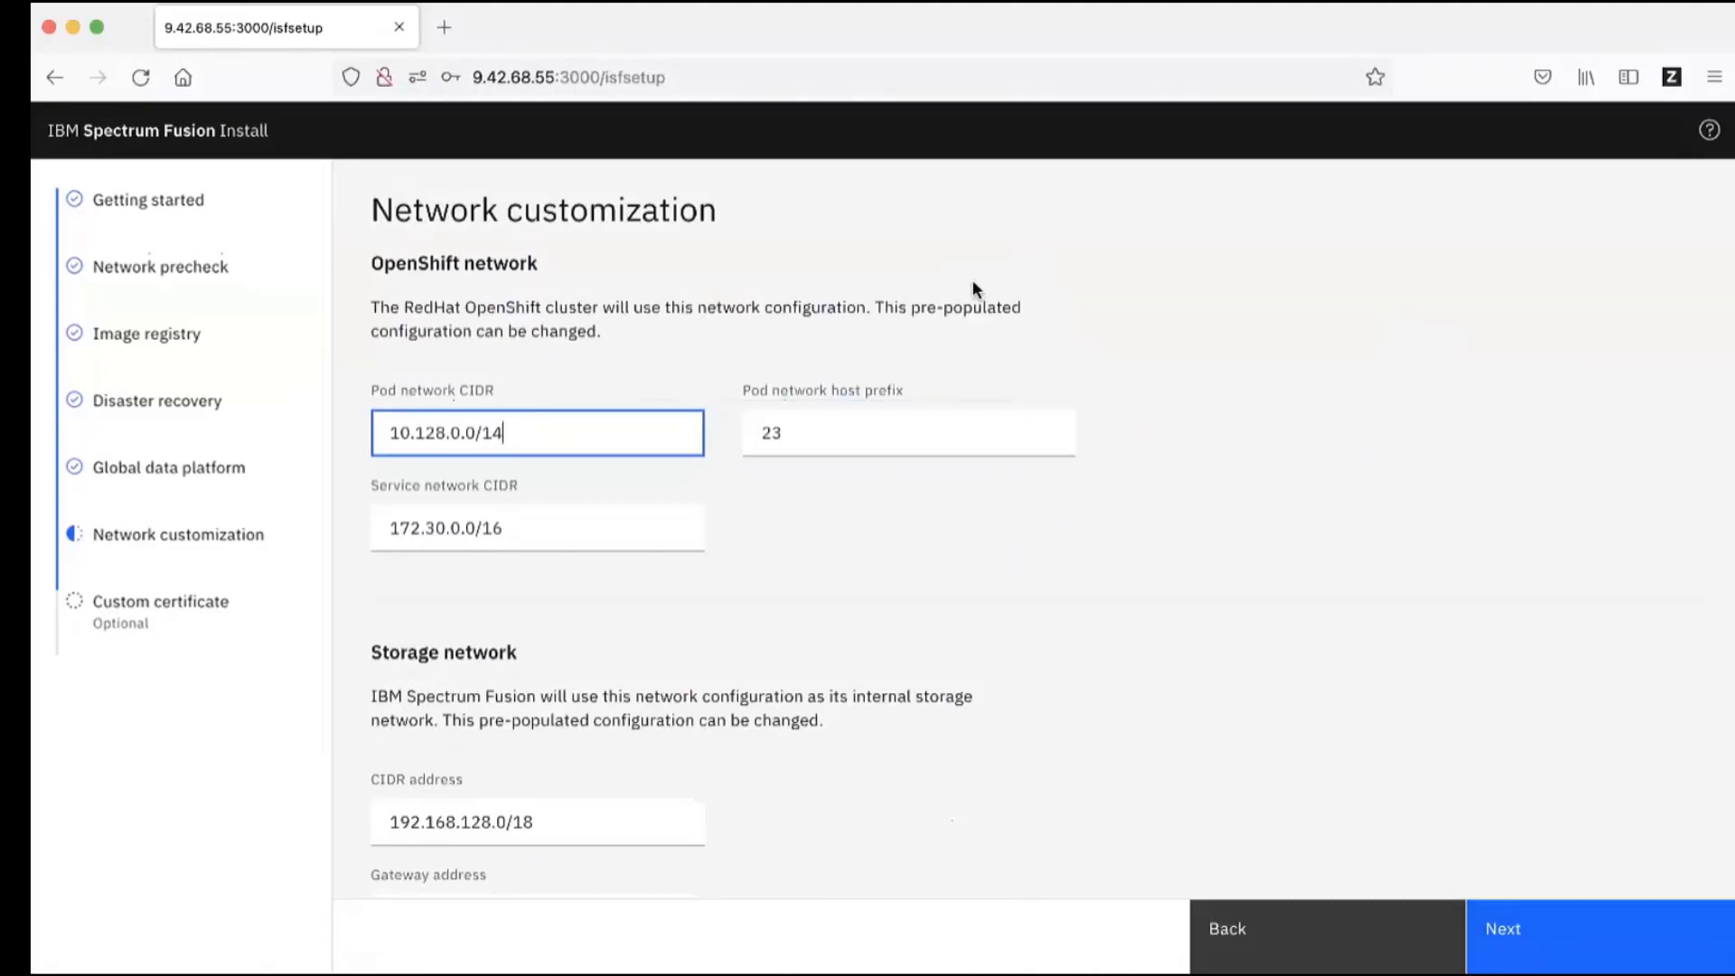
scroll(972, 282, down, 2)
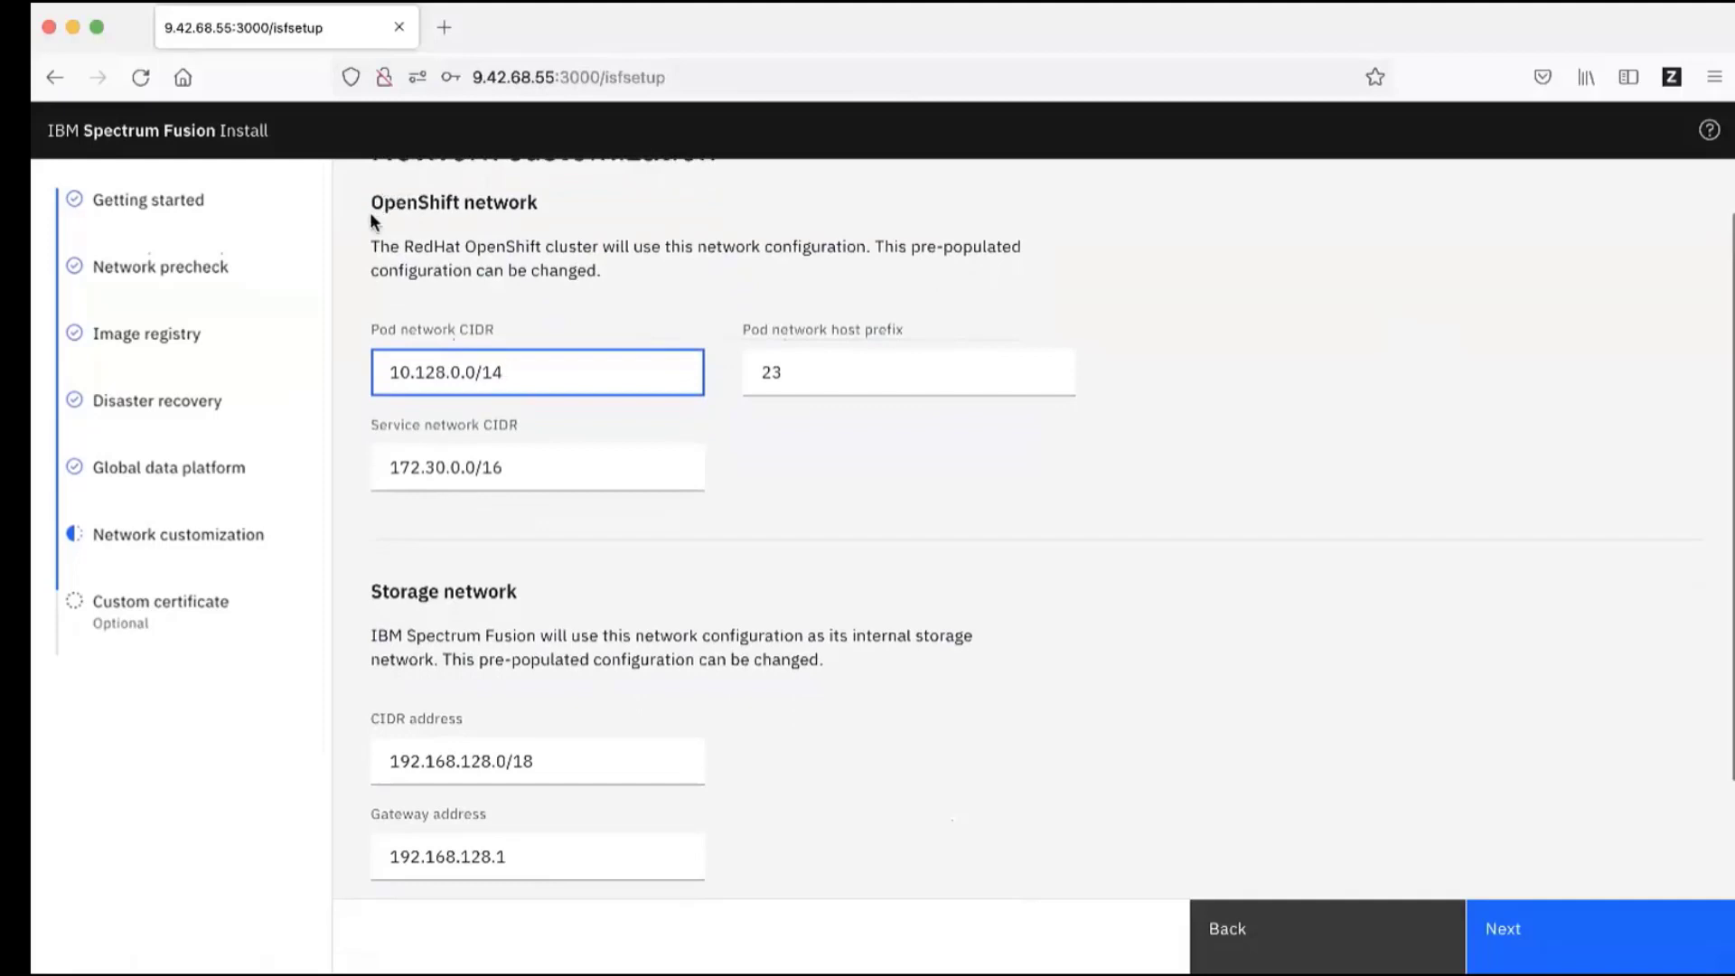
scroll(453, 340, down, 1)
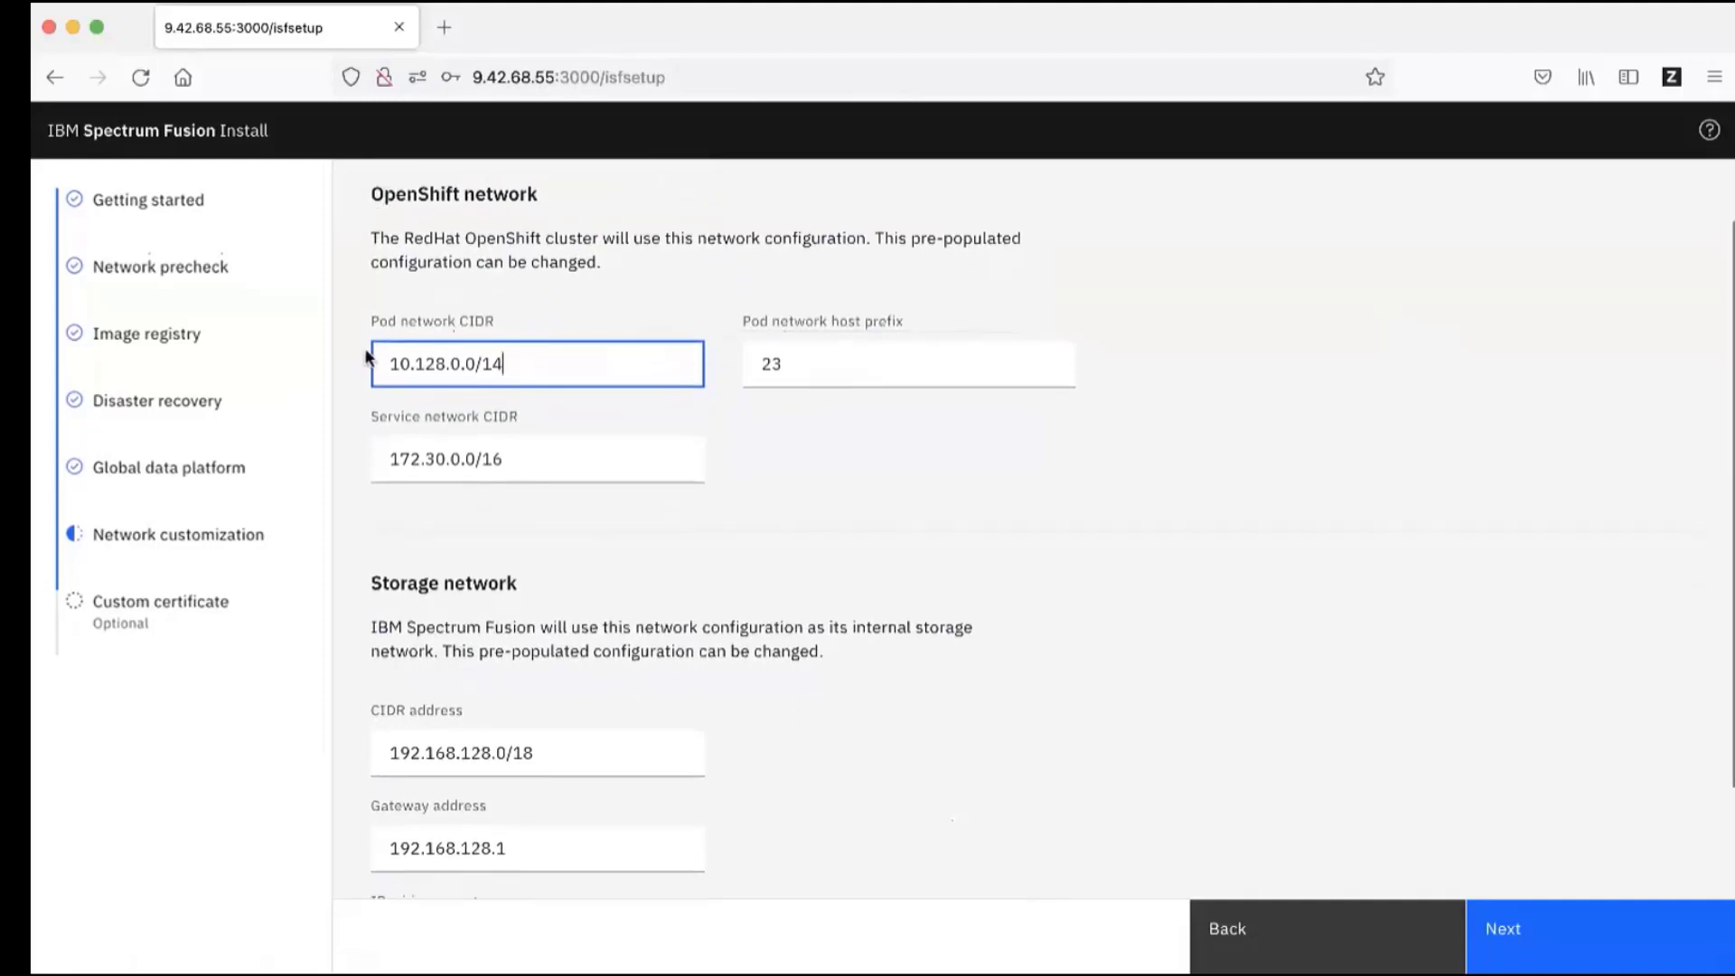
scroll(613, 426, down, 1)
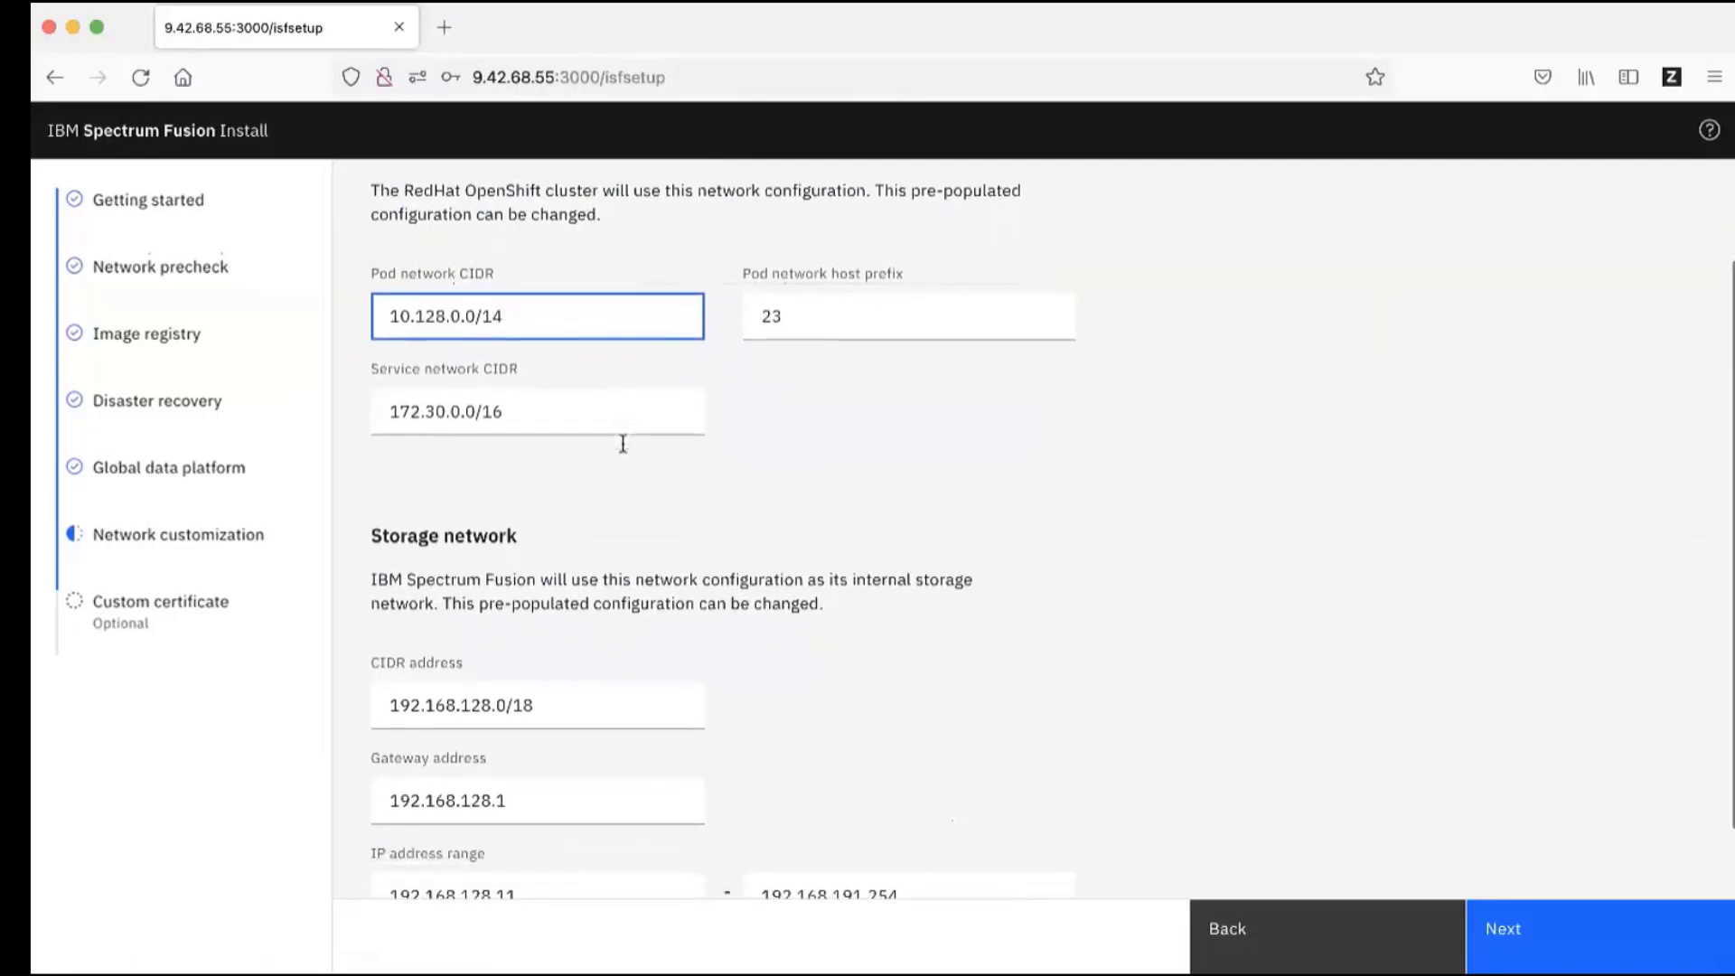
click(1568, 931)
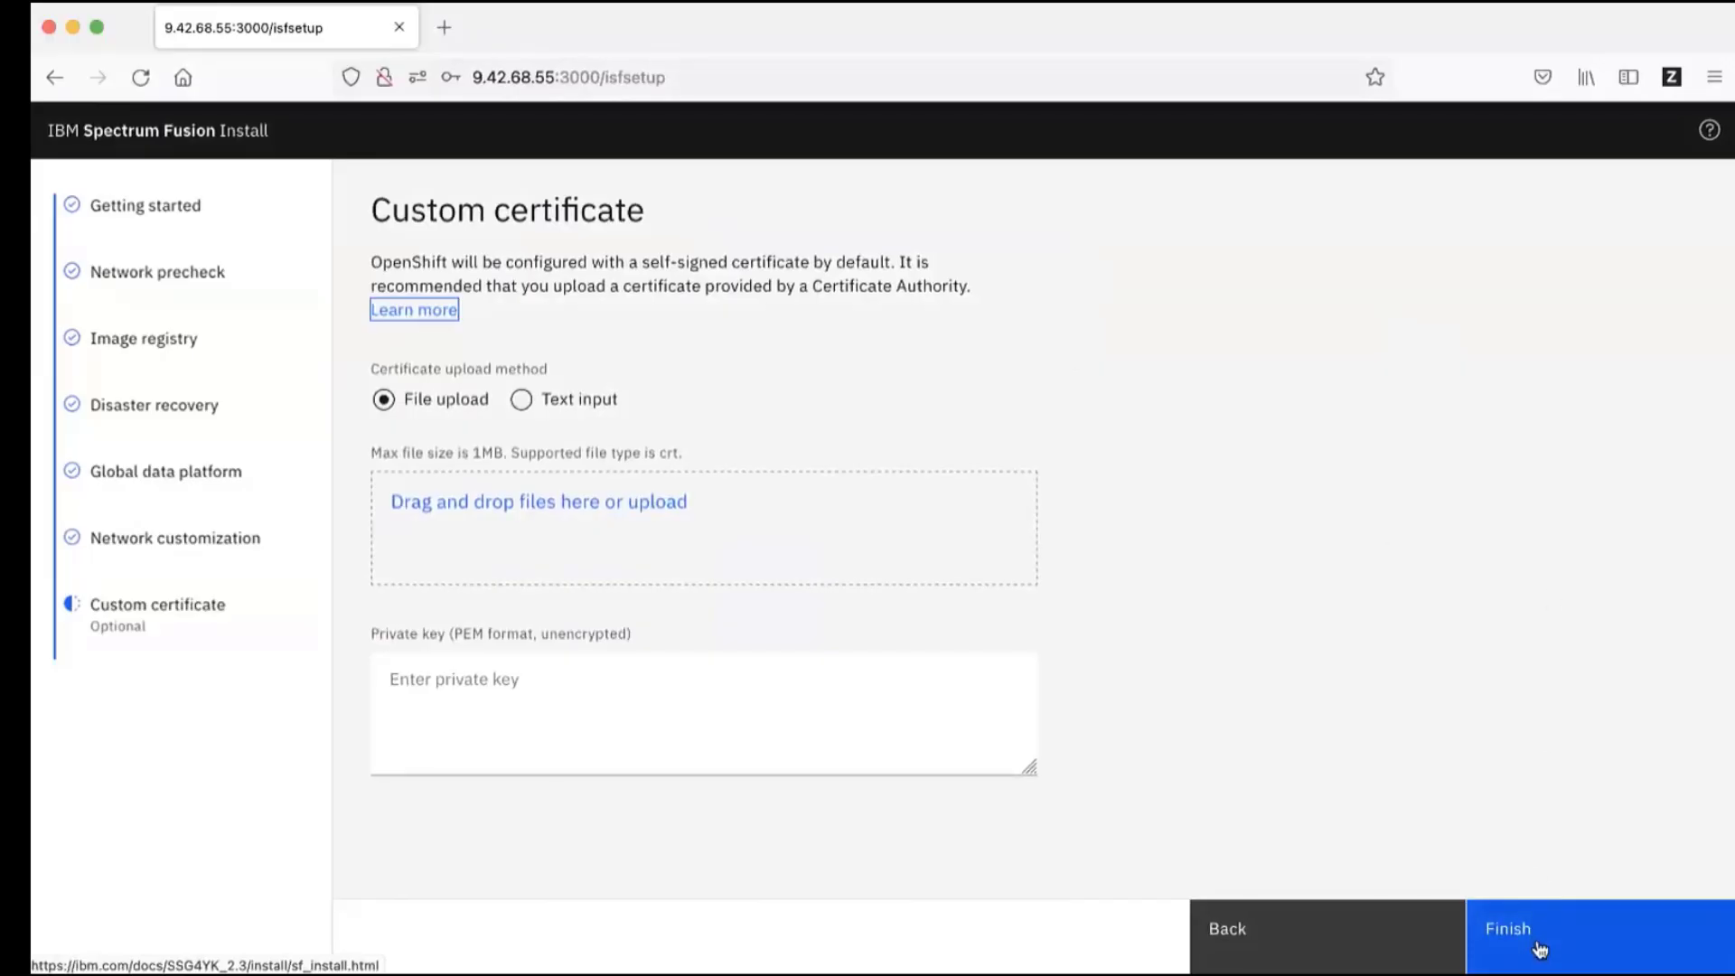
Step: Finish the wizard and expand the Initializing OpenShift row to follow the install logs
click(1540, 949)
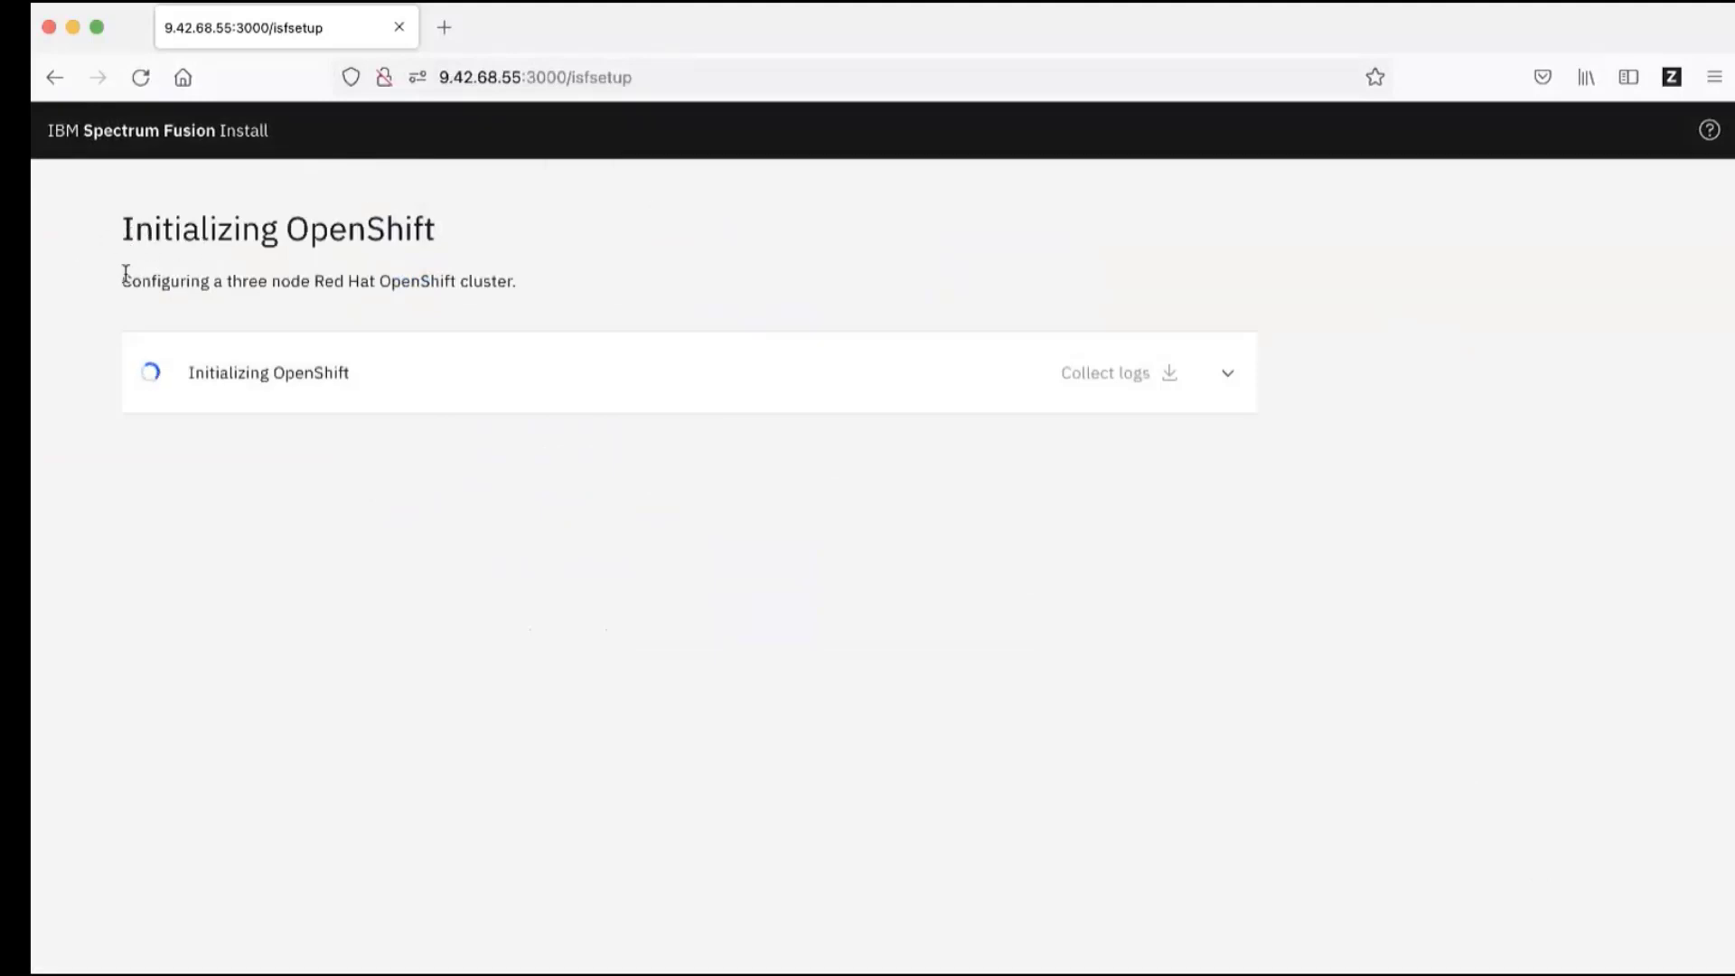
drag(122, 280, 521, 285)
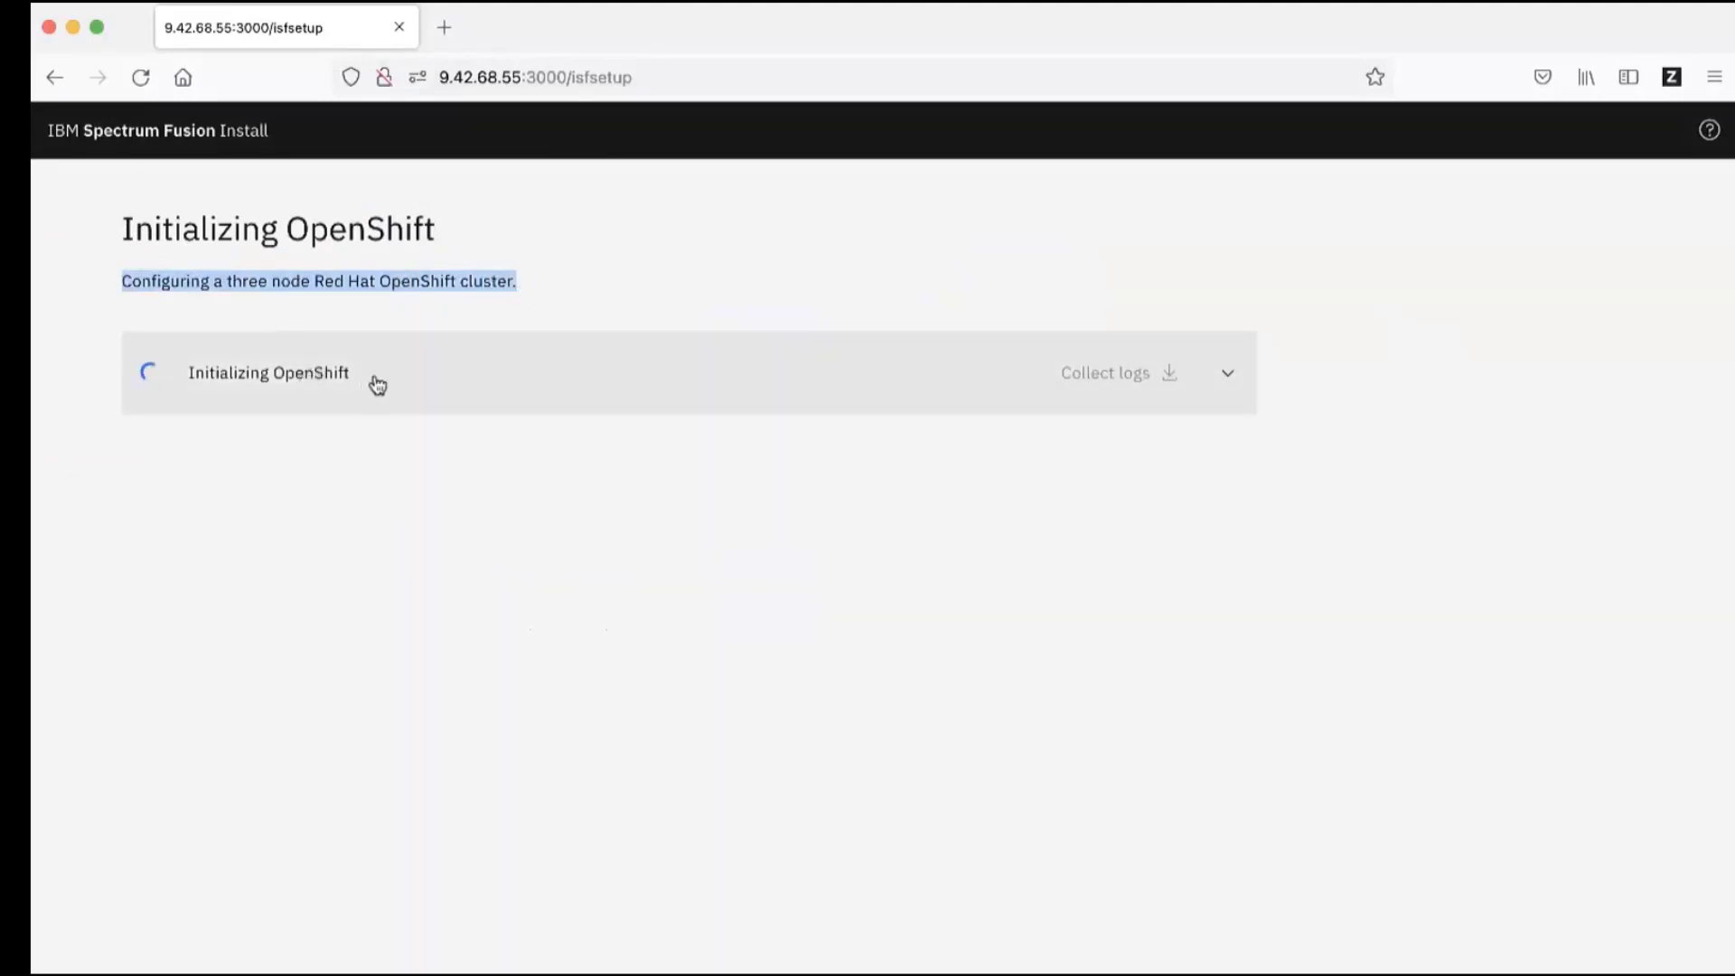
click(459, 381)
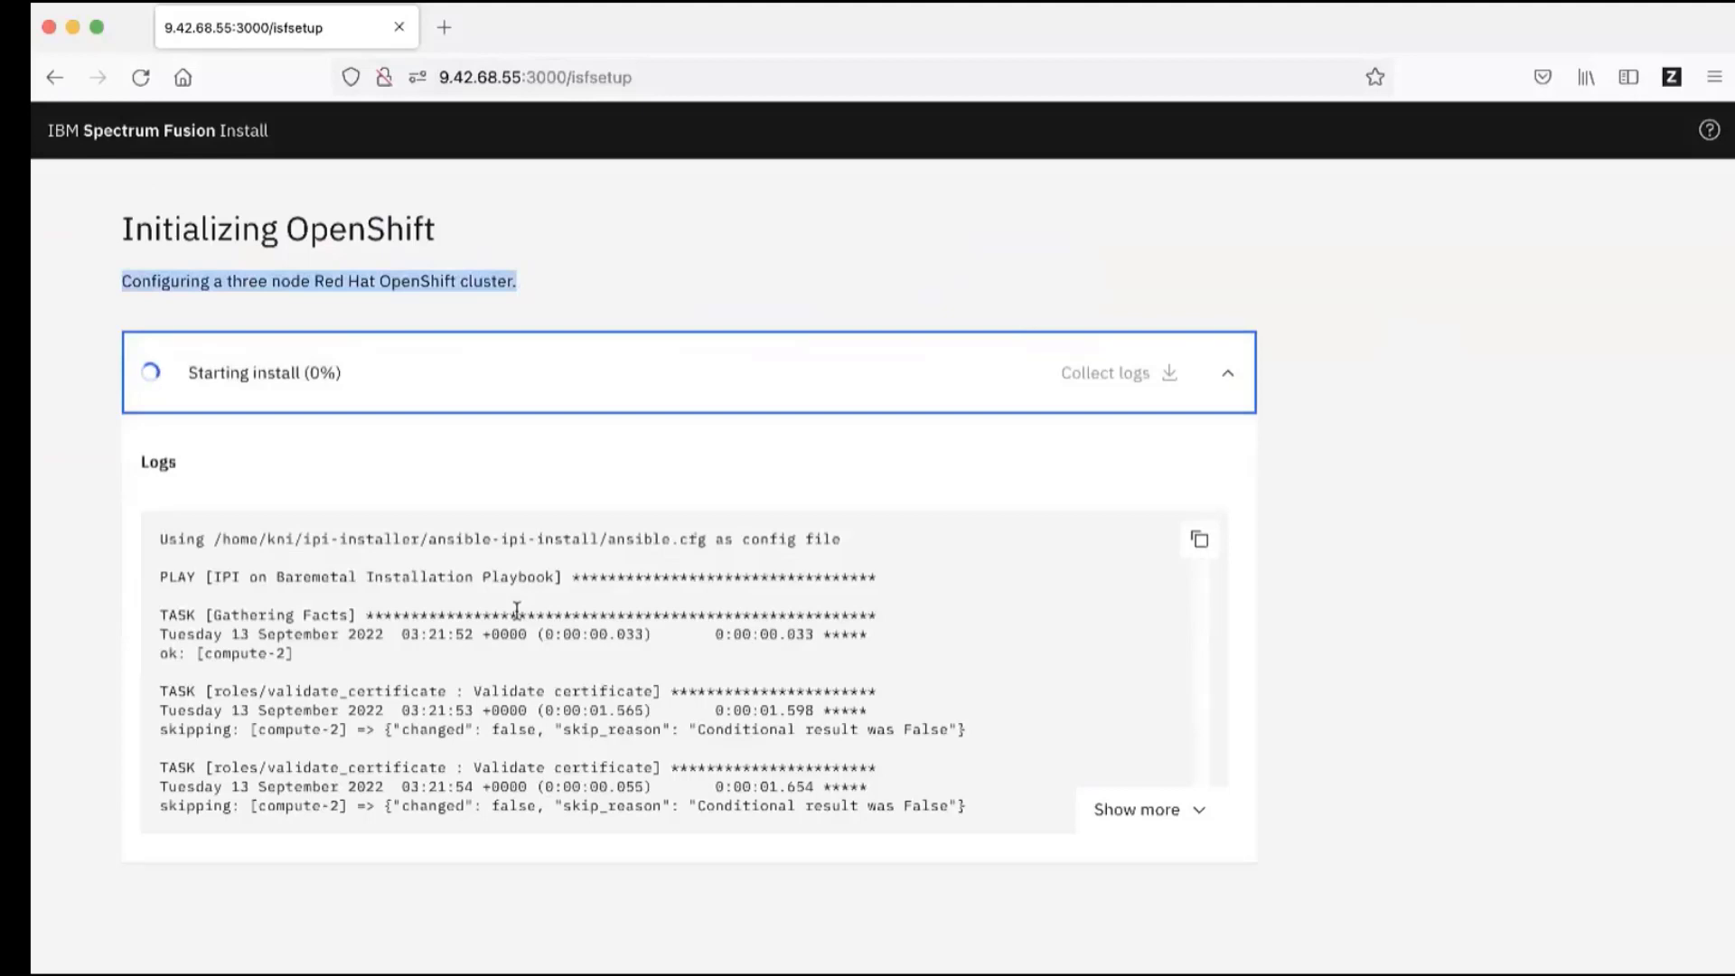
scroll(517, 612, down, 2)
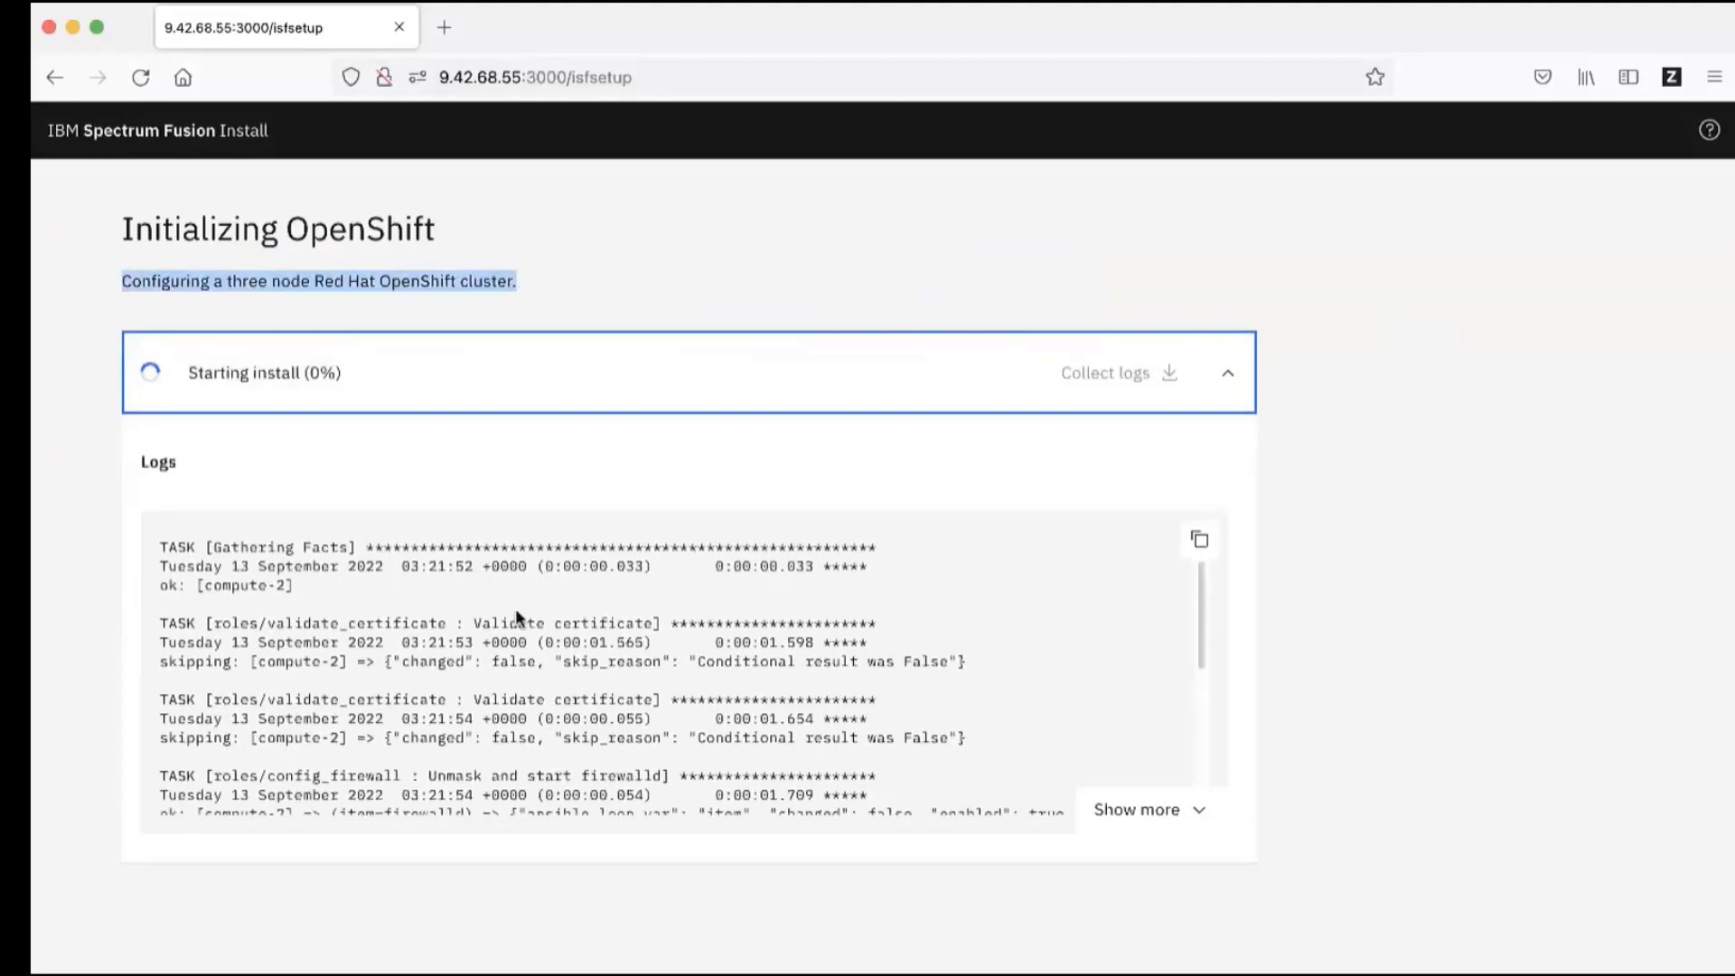
scroll(517, 617, down, 10)
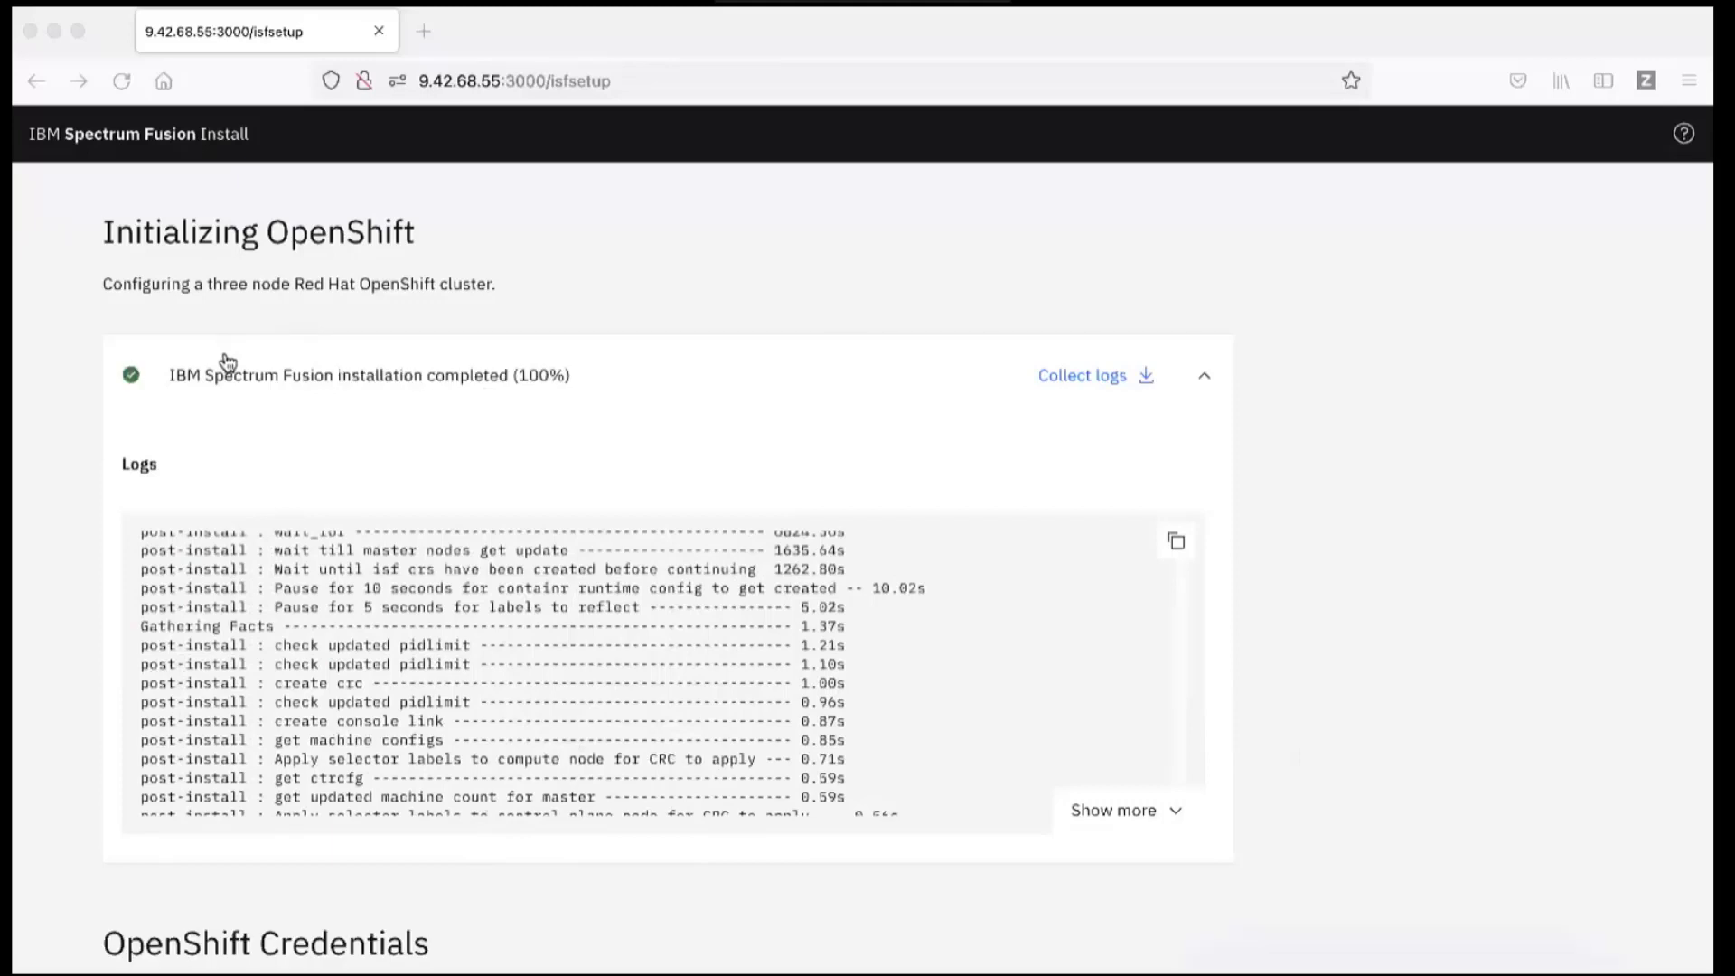
Step: Download the OpenShift password and CoreOS key, then tick the downloaded confirmation checkbox
click(1480, 771)
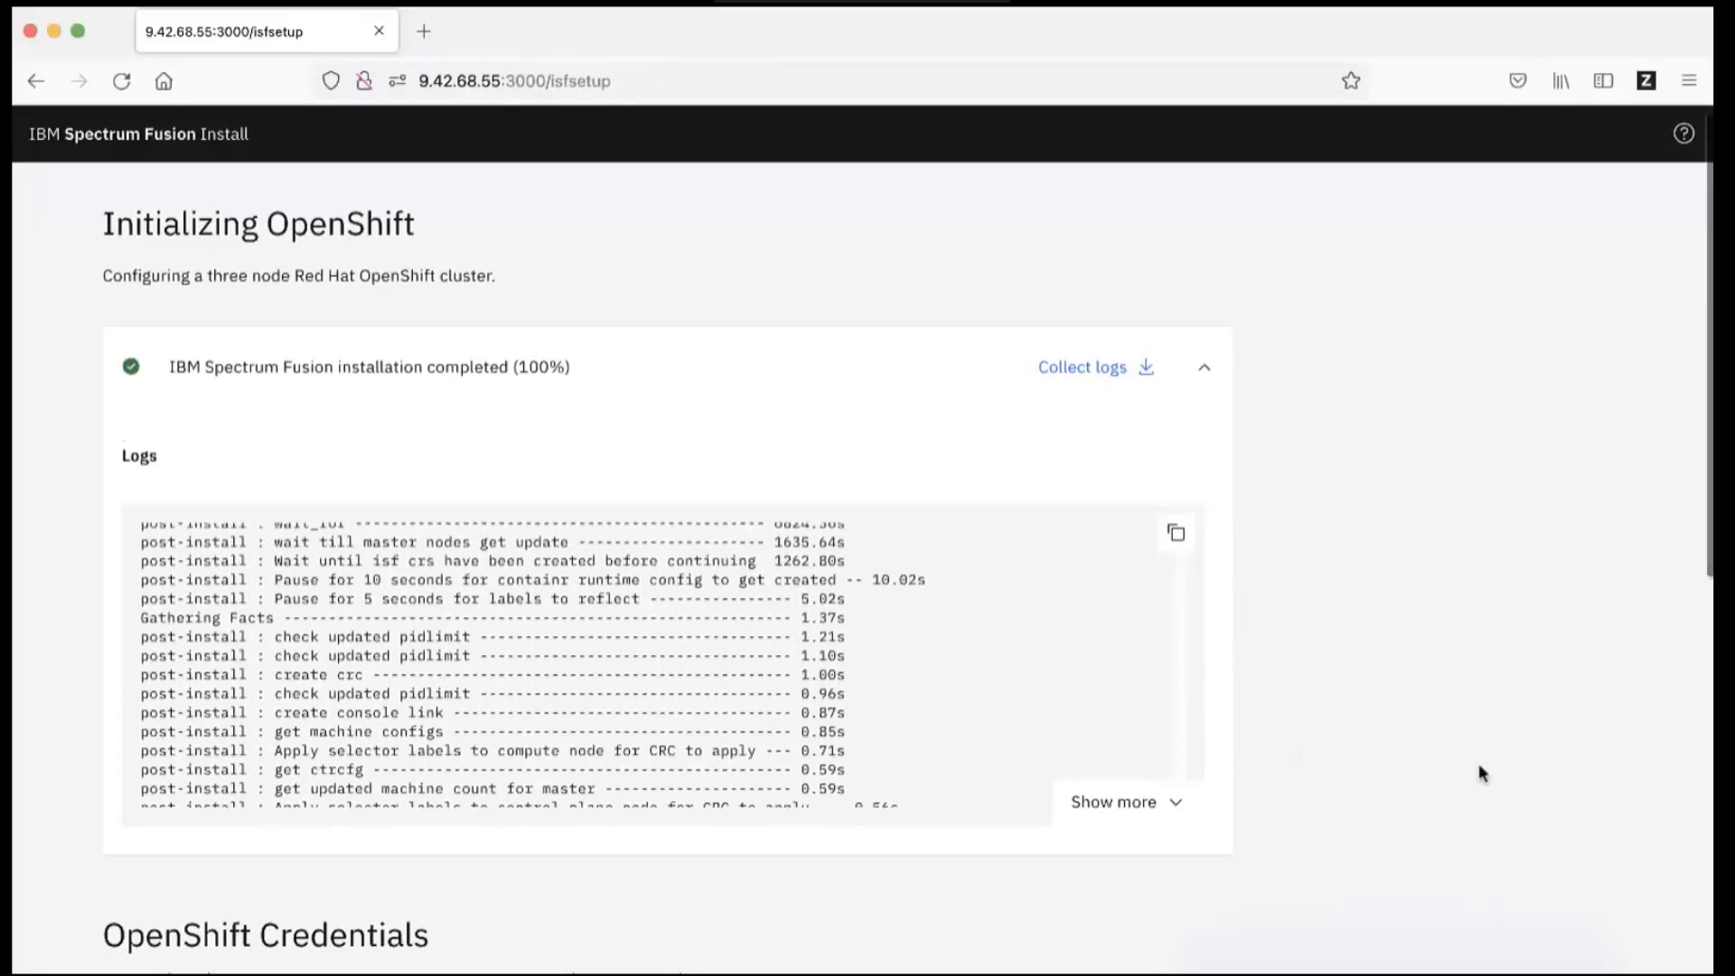
scroll(1480, 771, down, 2)
scroll(1482, 772, down, 1)
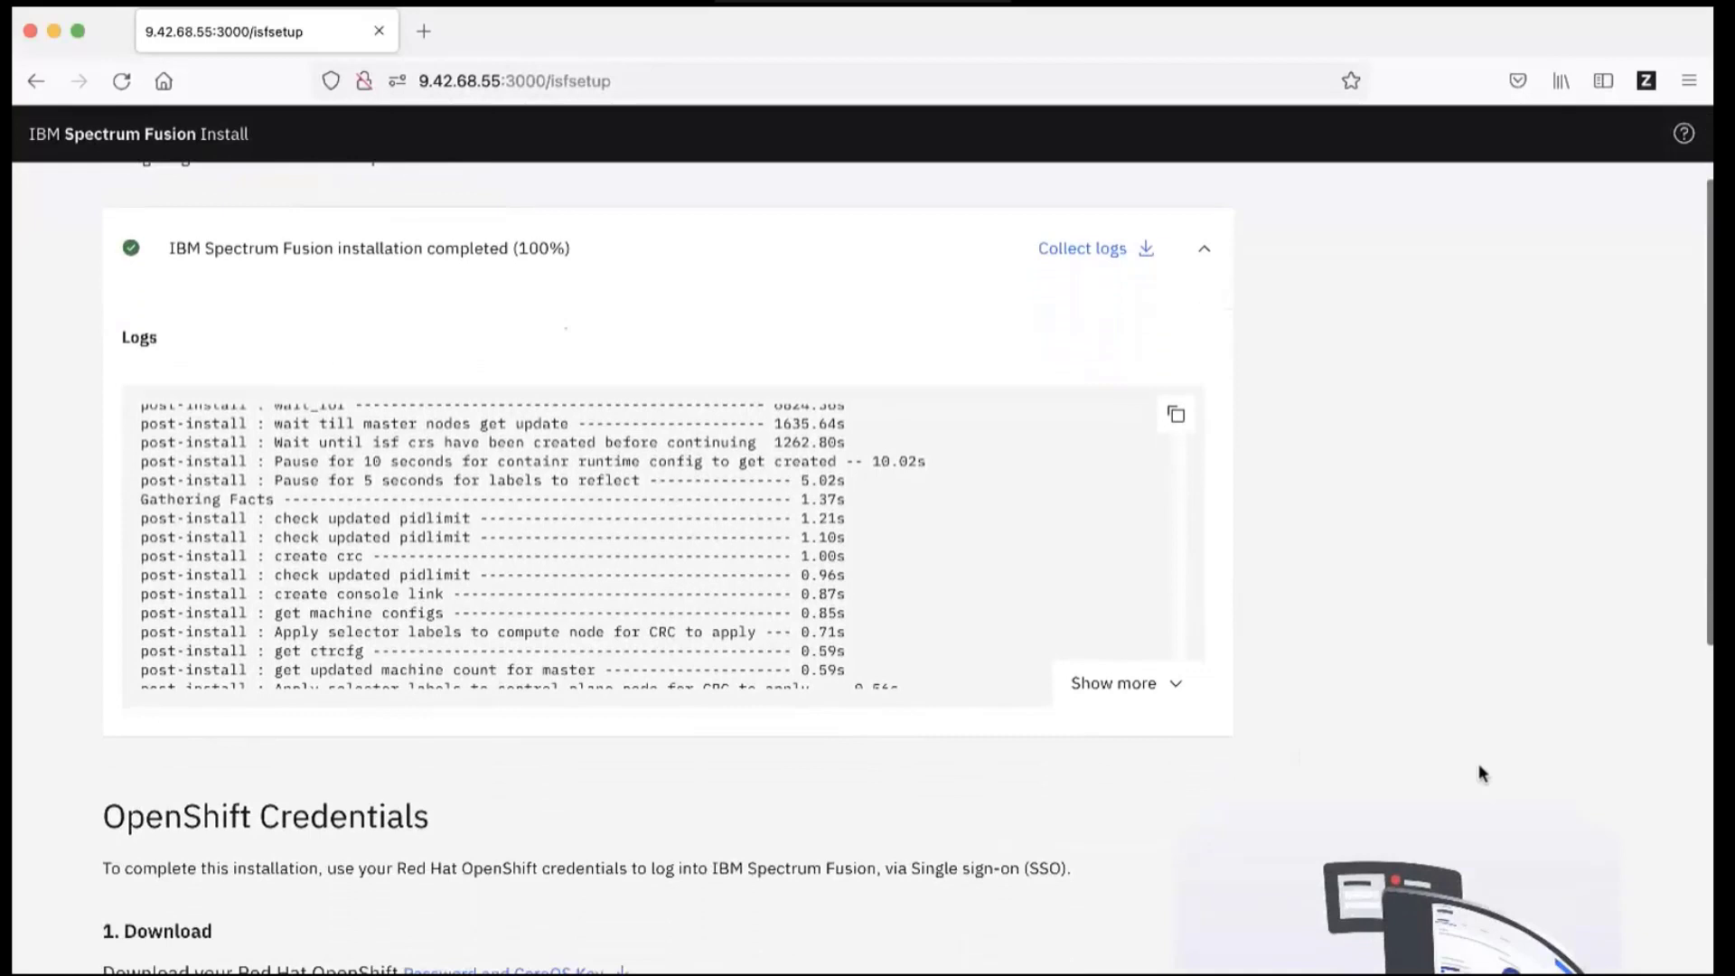
scroll(1480, 773, down, 5)
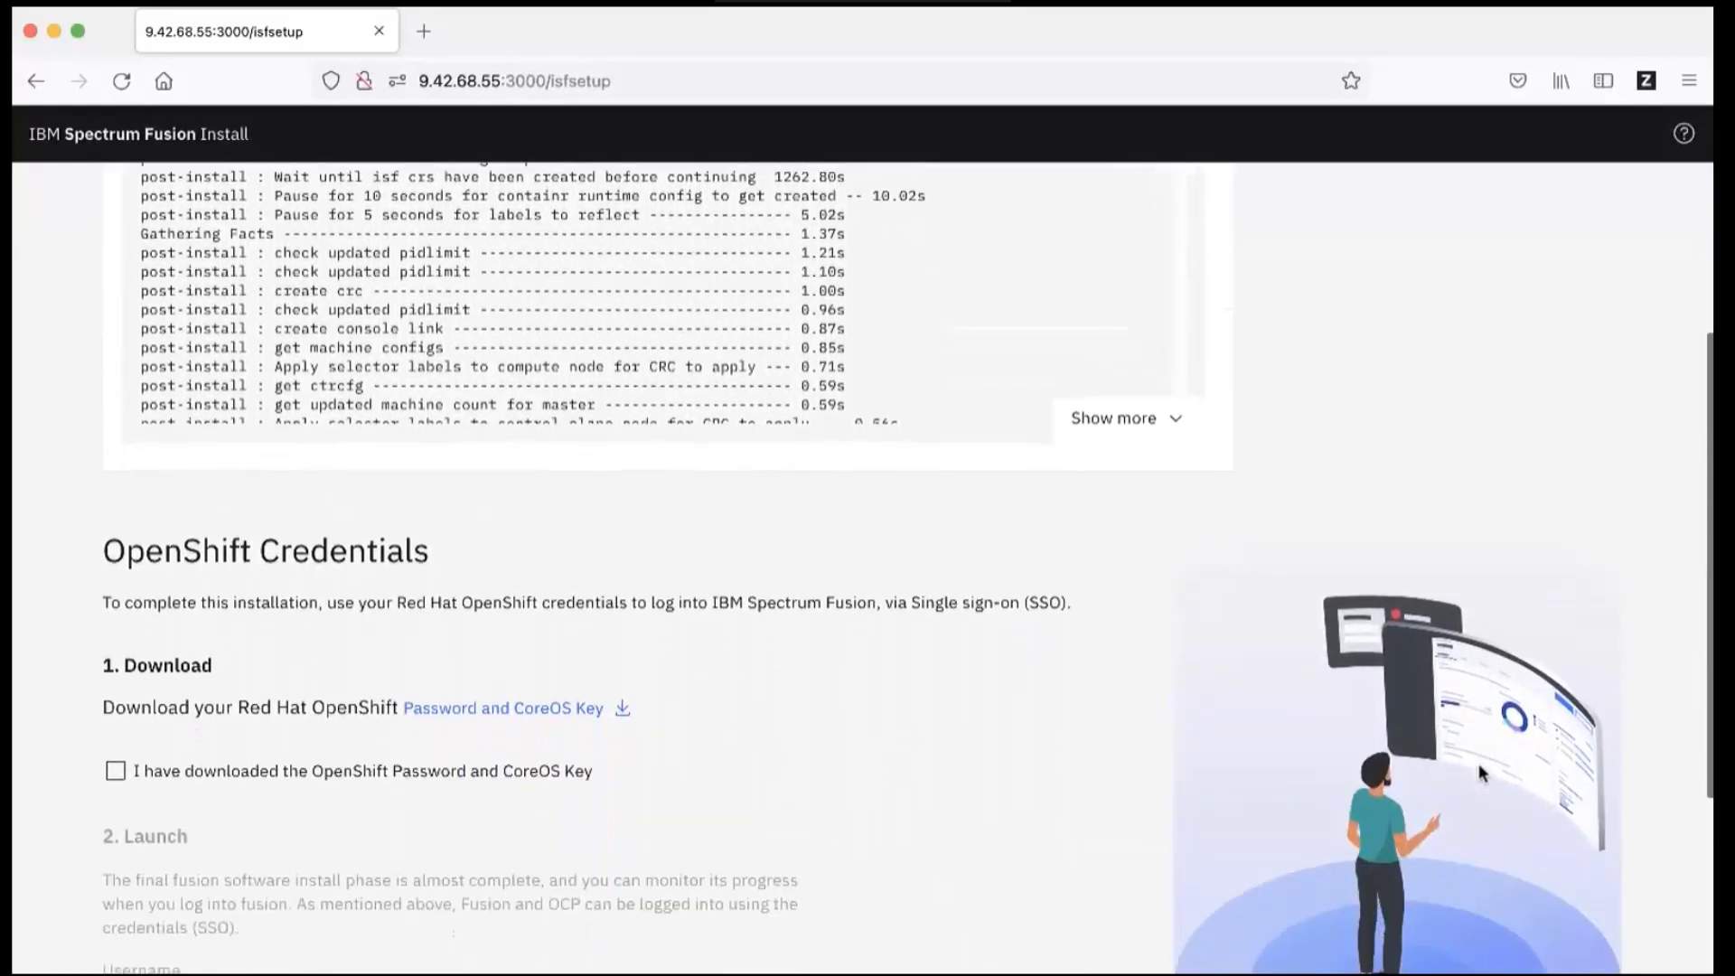
scroll(1480, 773, down, 5)
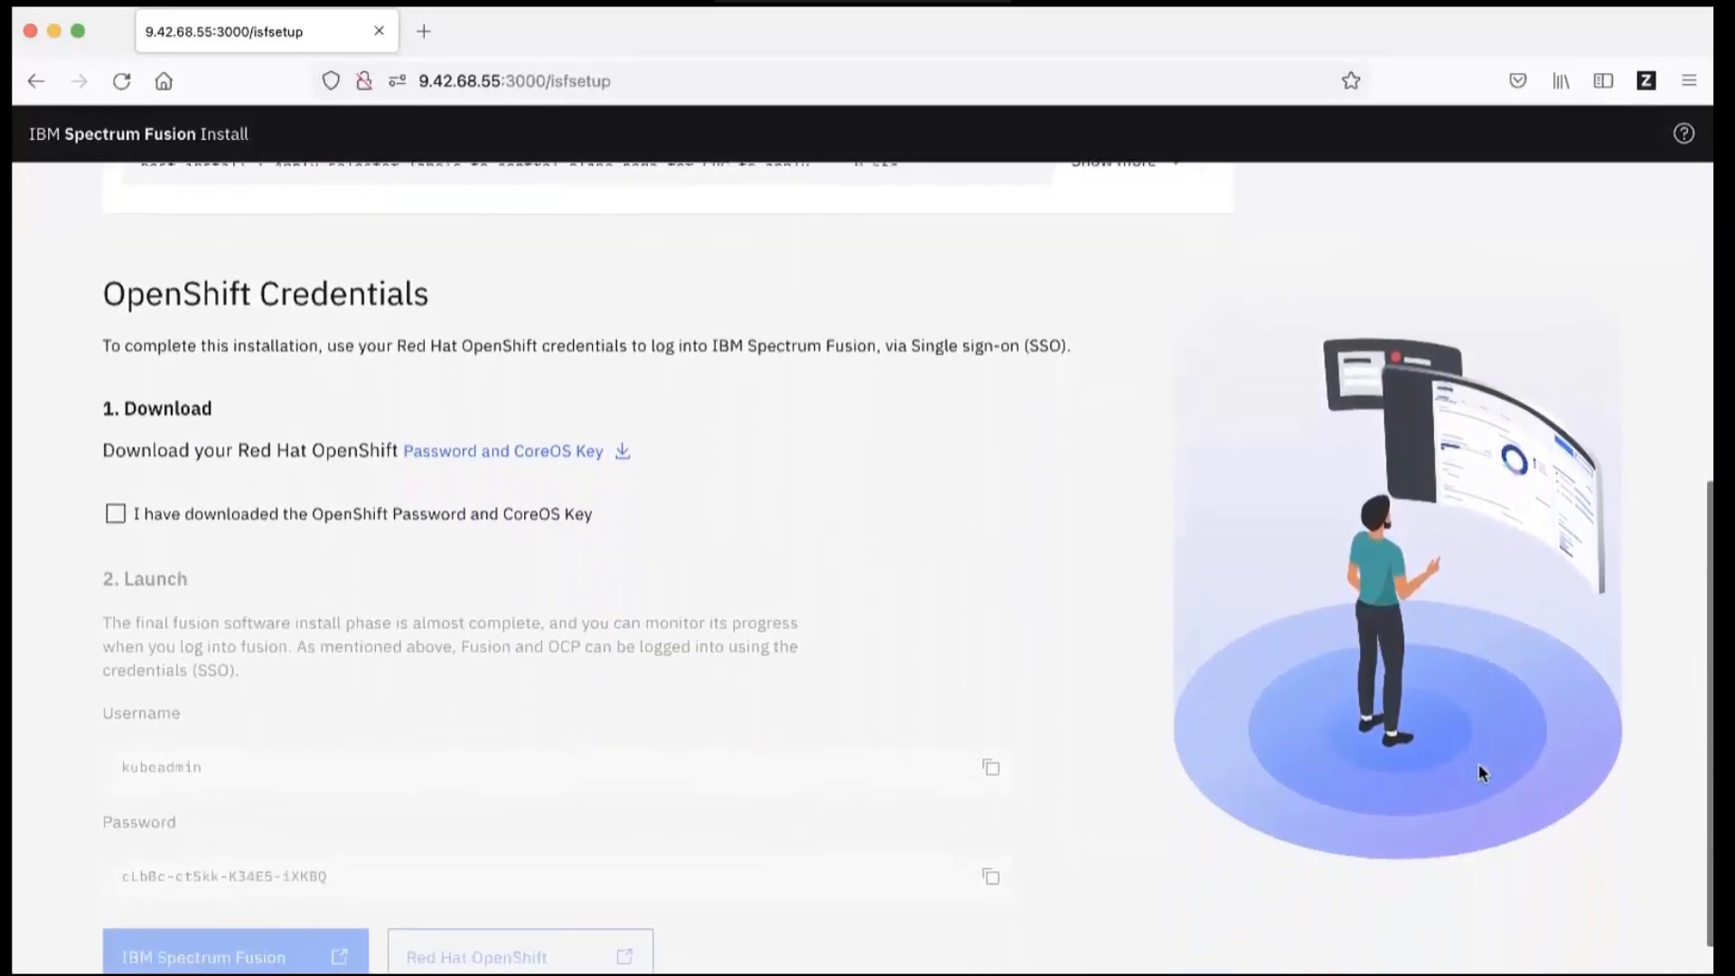
scroll(1480, 773, down, 1)
click(622, 406)
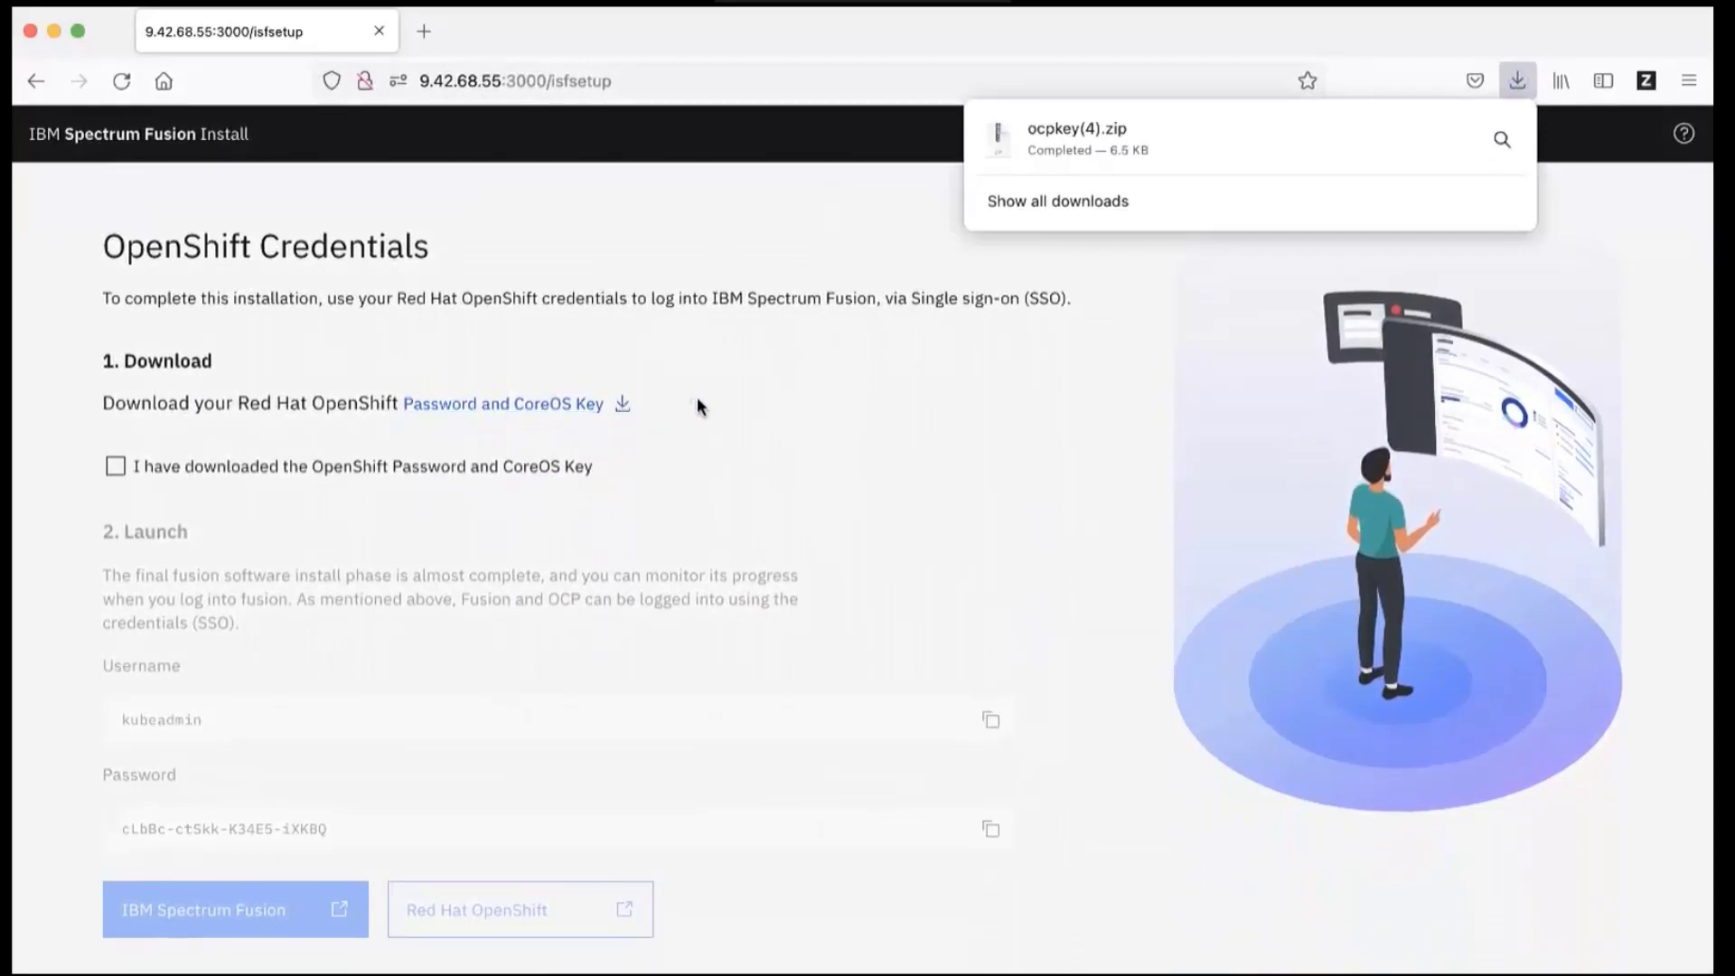
click(701, 406)
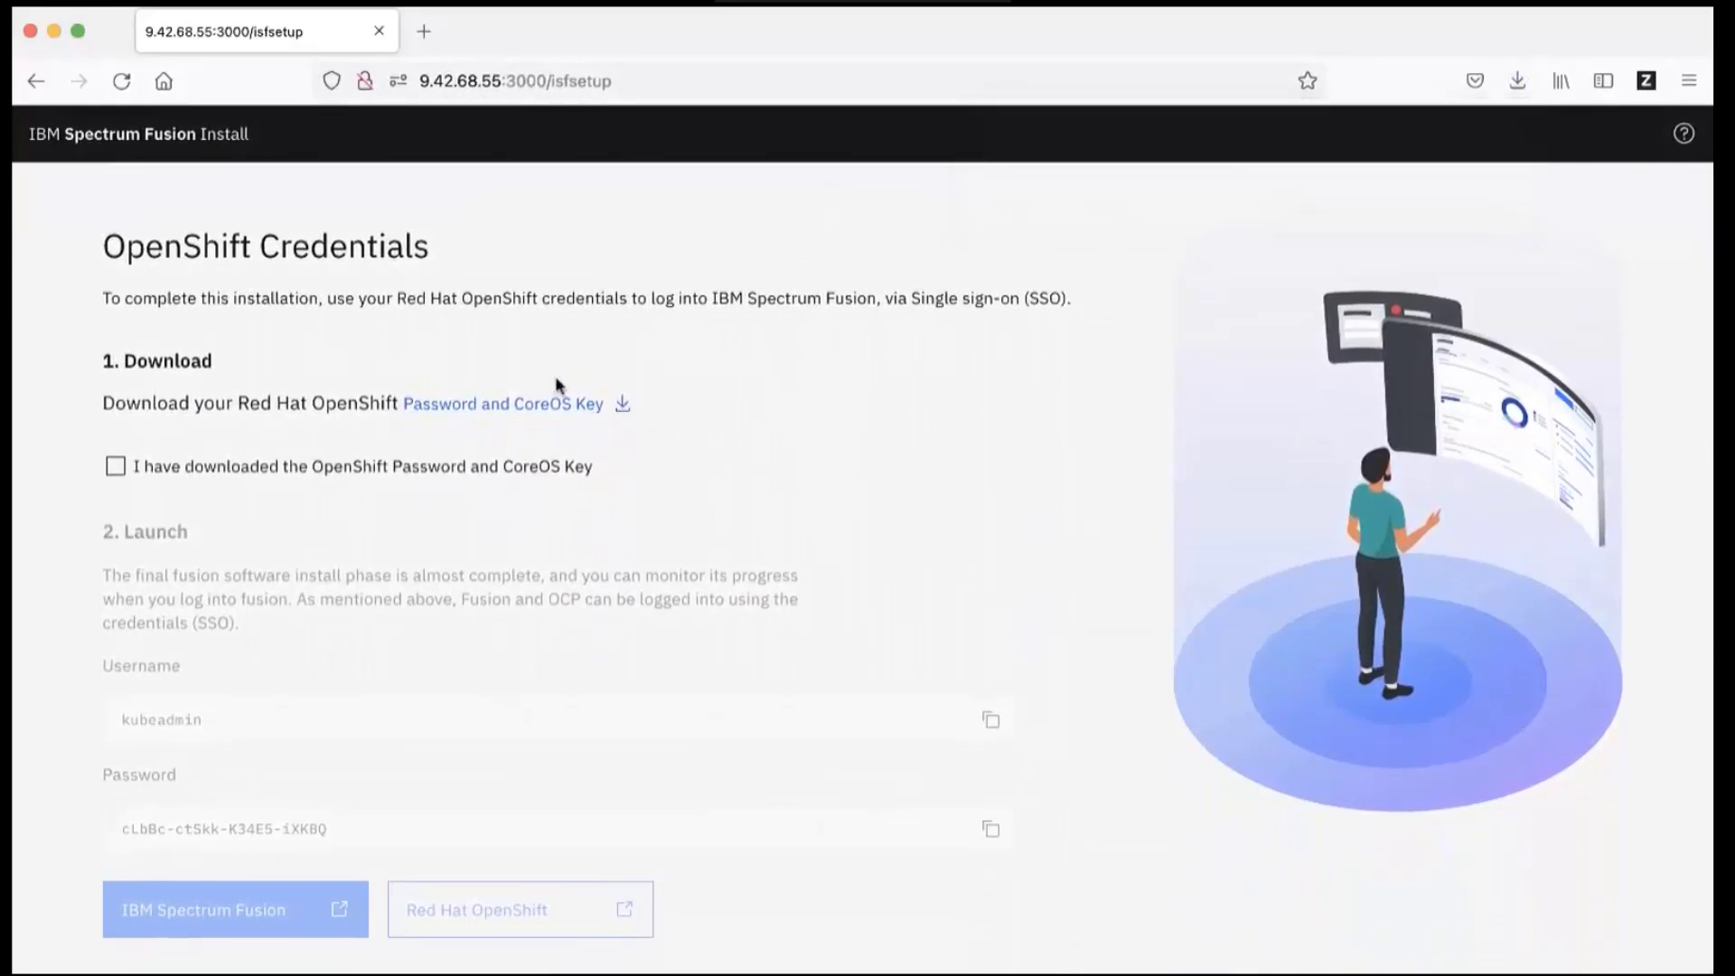
click(116, 468)
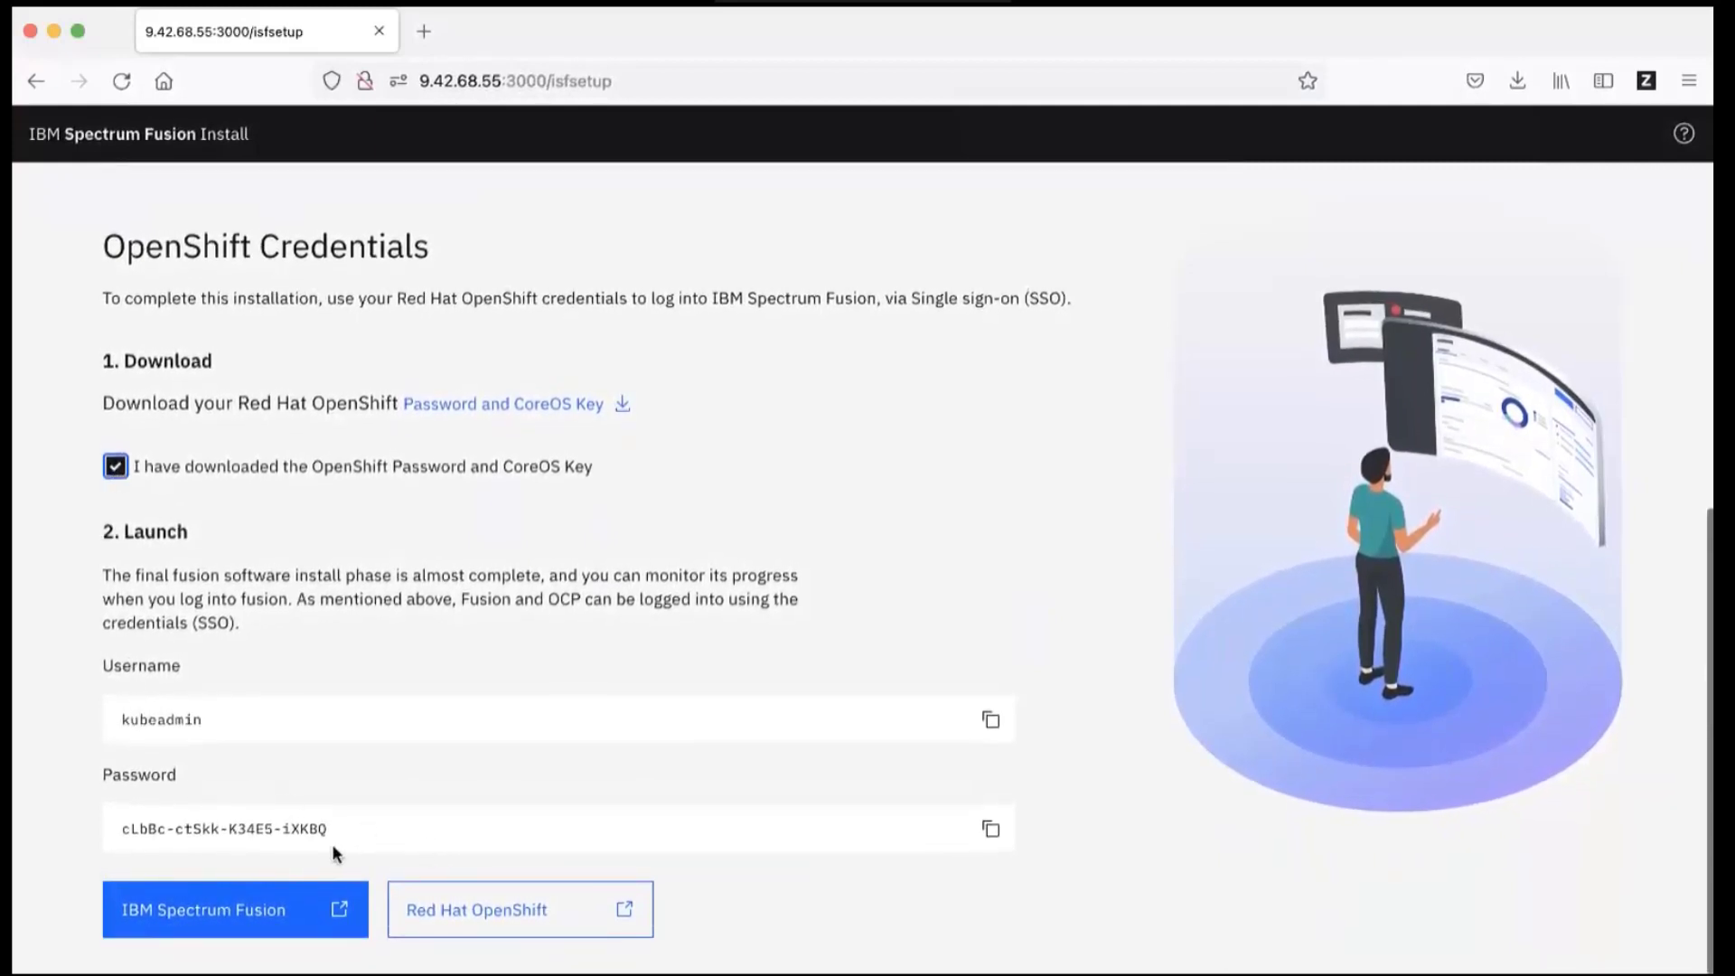
Step: Copy the OpenShift password from the Password field to the clipboard
click(994, 830)
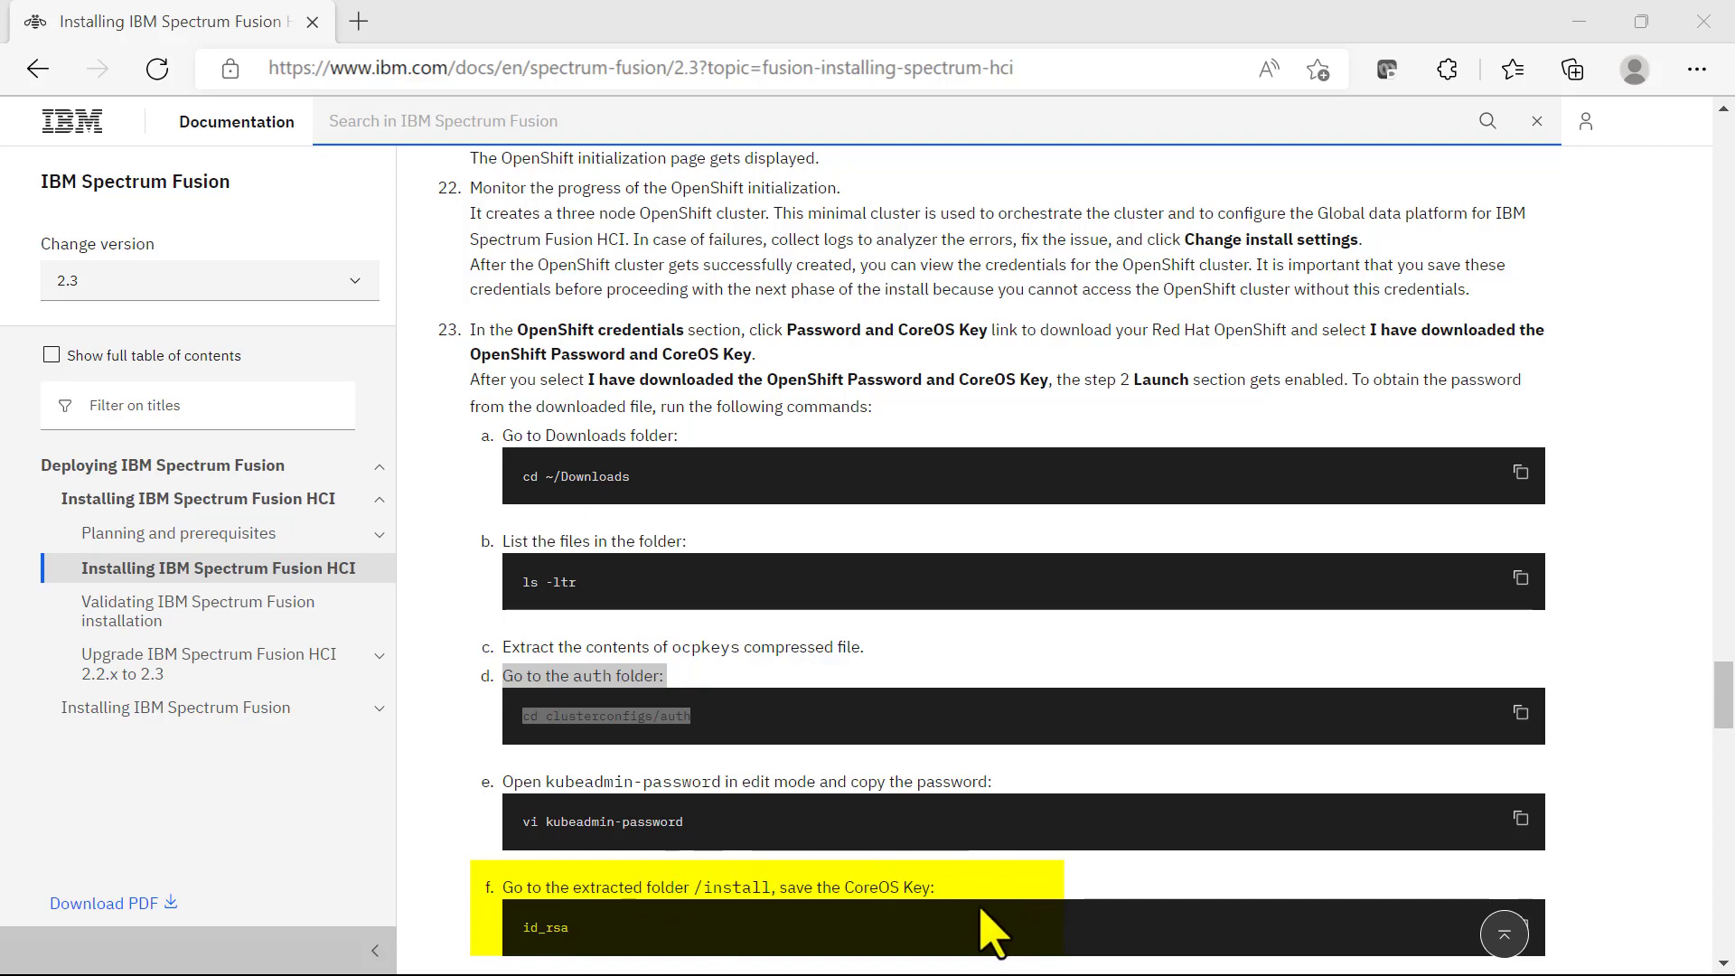
drag(1724, 689, 1731, 745)
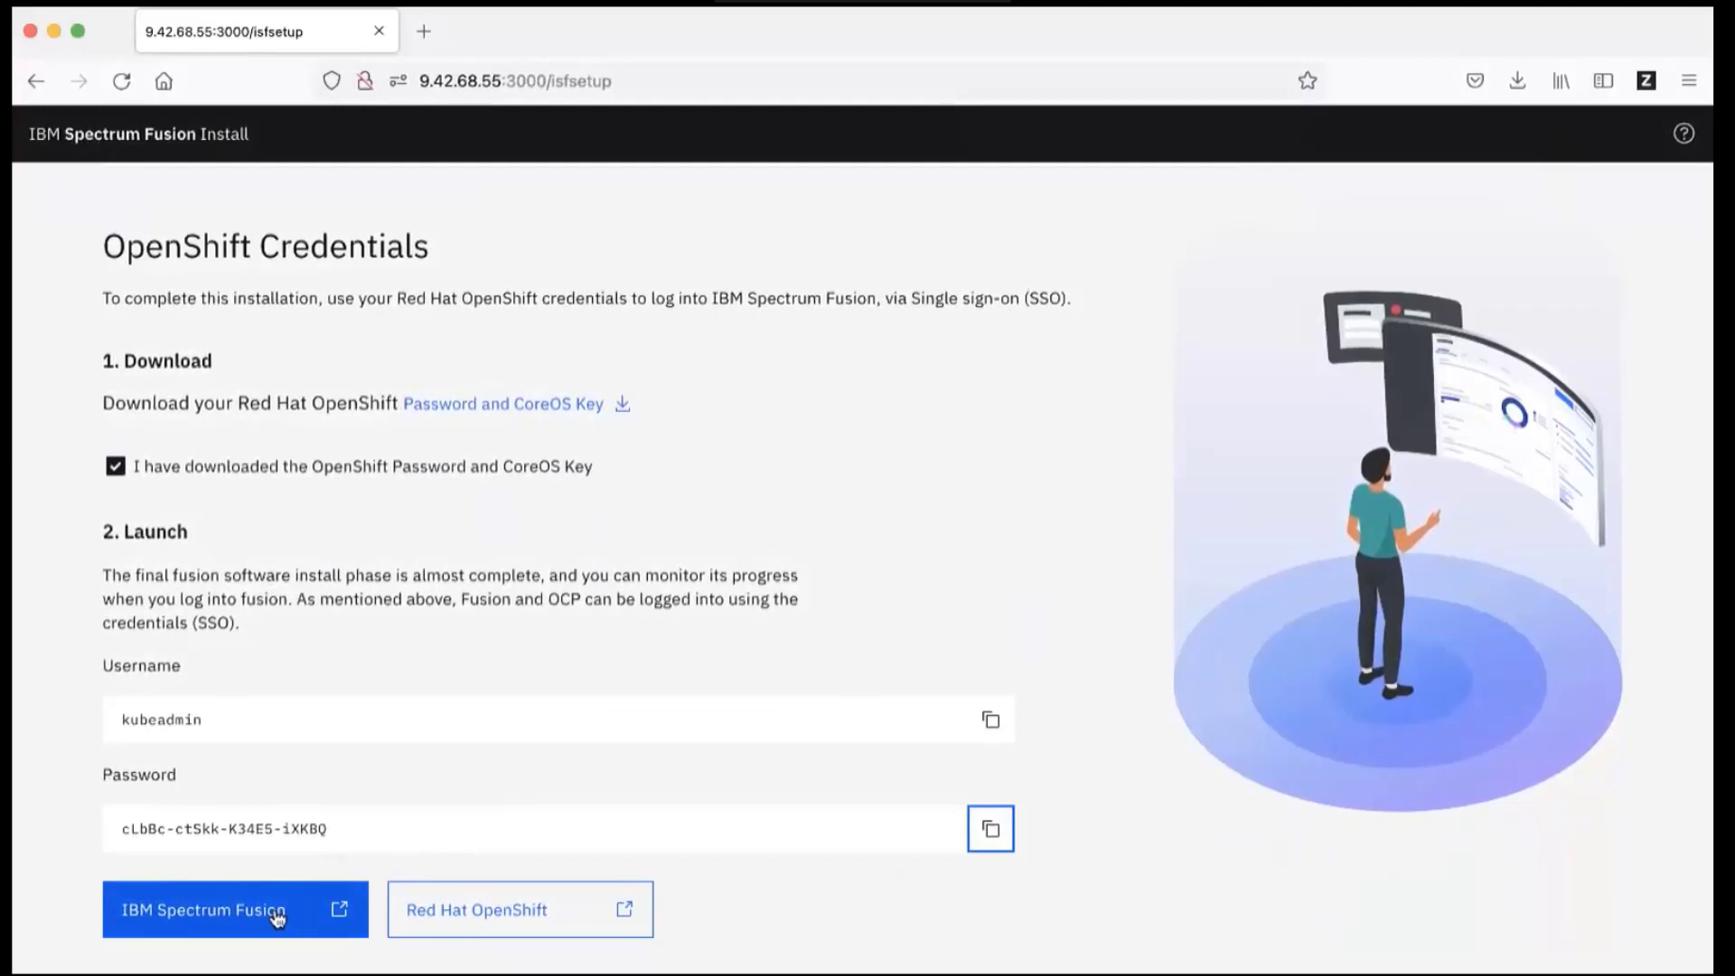
Step: Open the Fusion login in a new tab and log in with the pasted cluster admin password
click(276, 918)
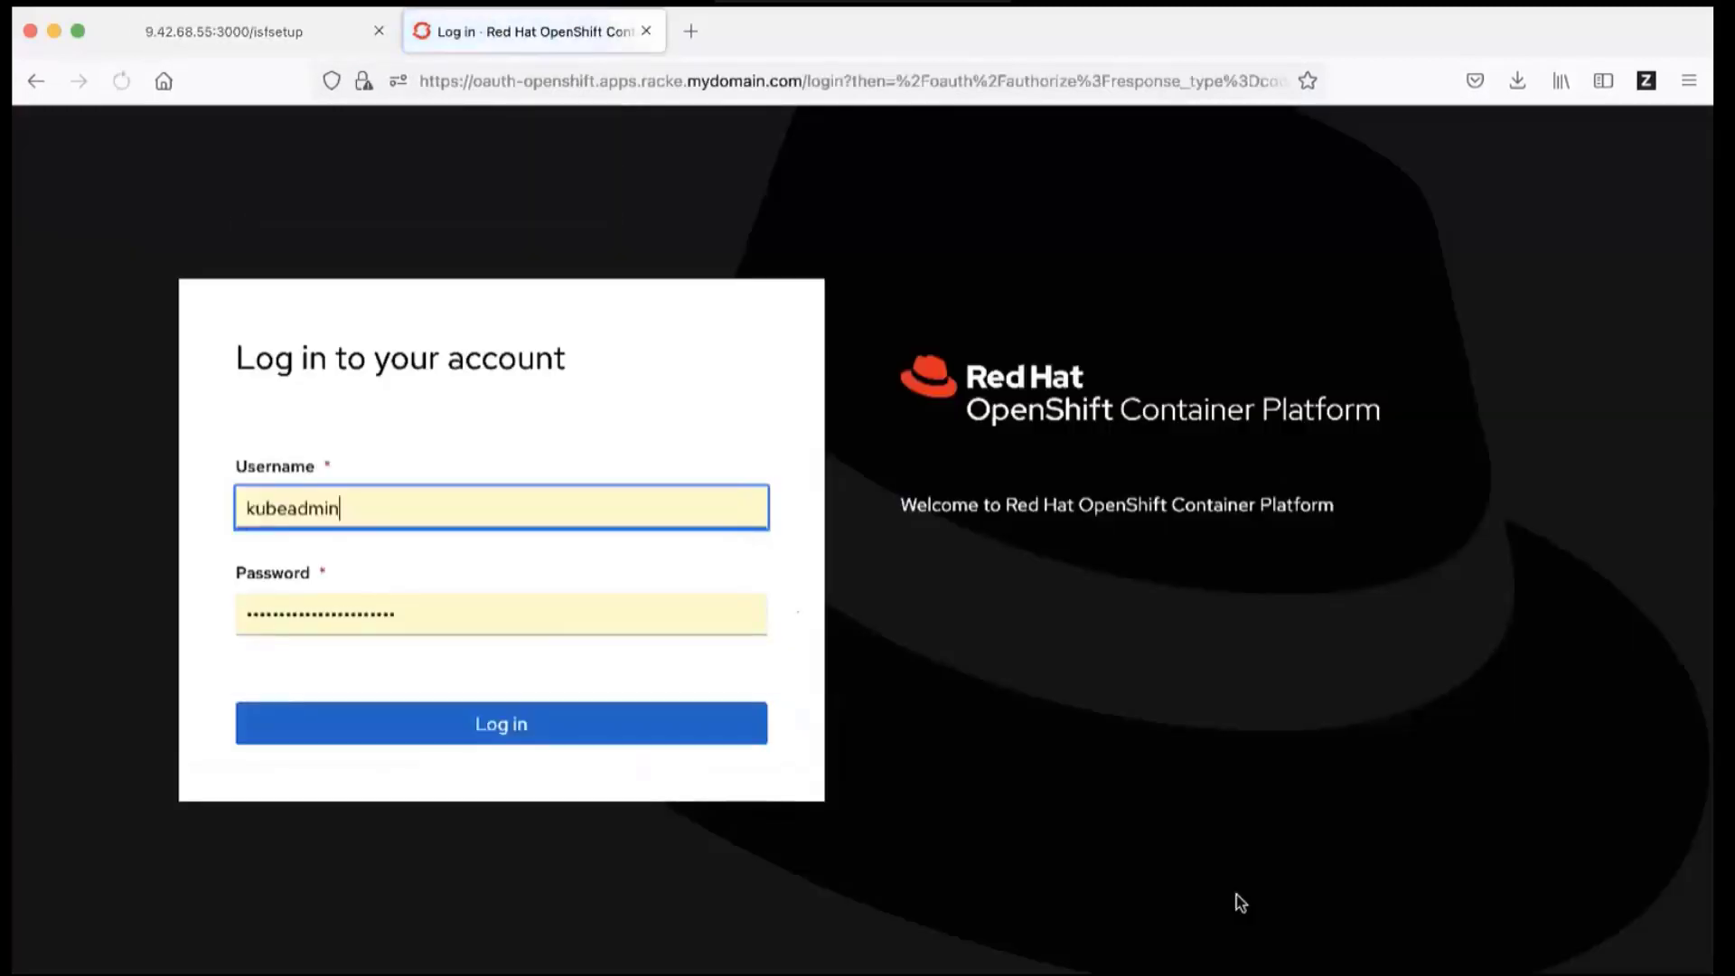
click(448, 630)
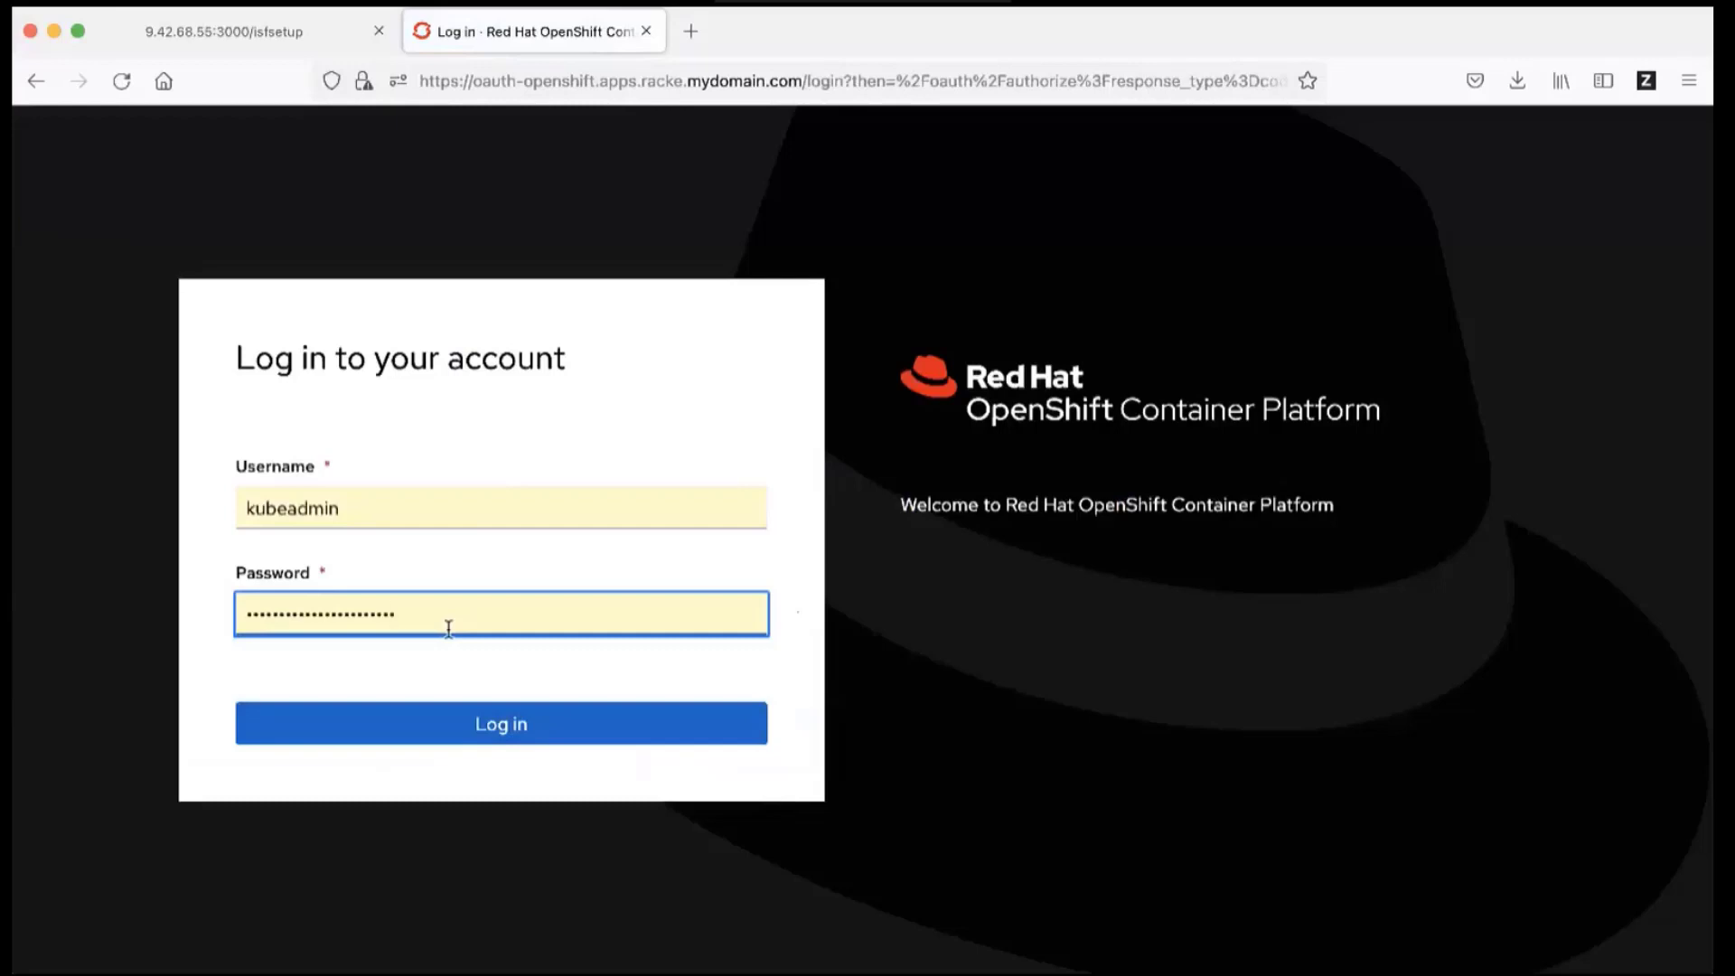
key(super+a)
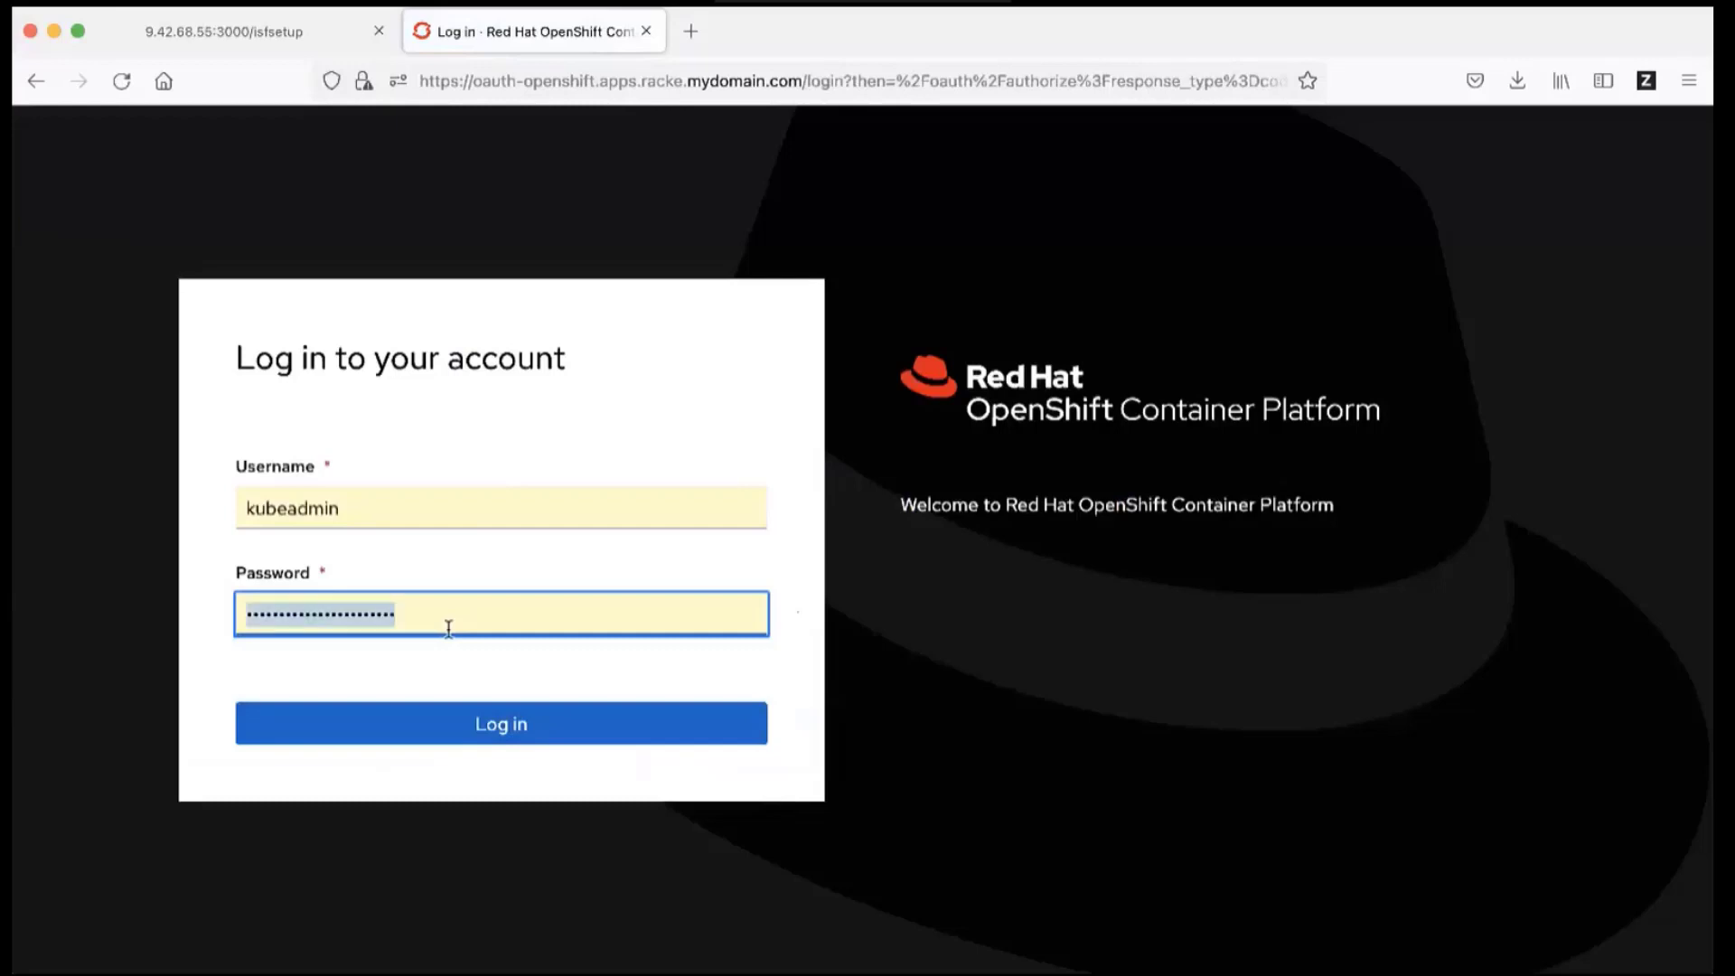
key(super+v)
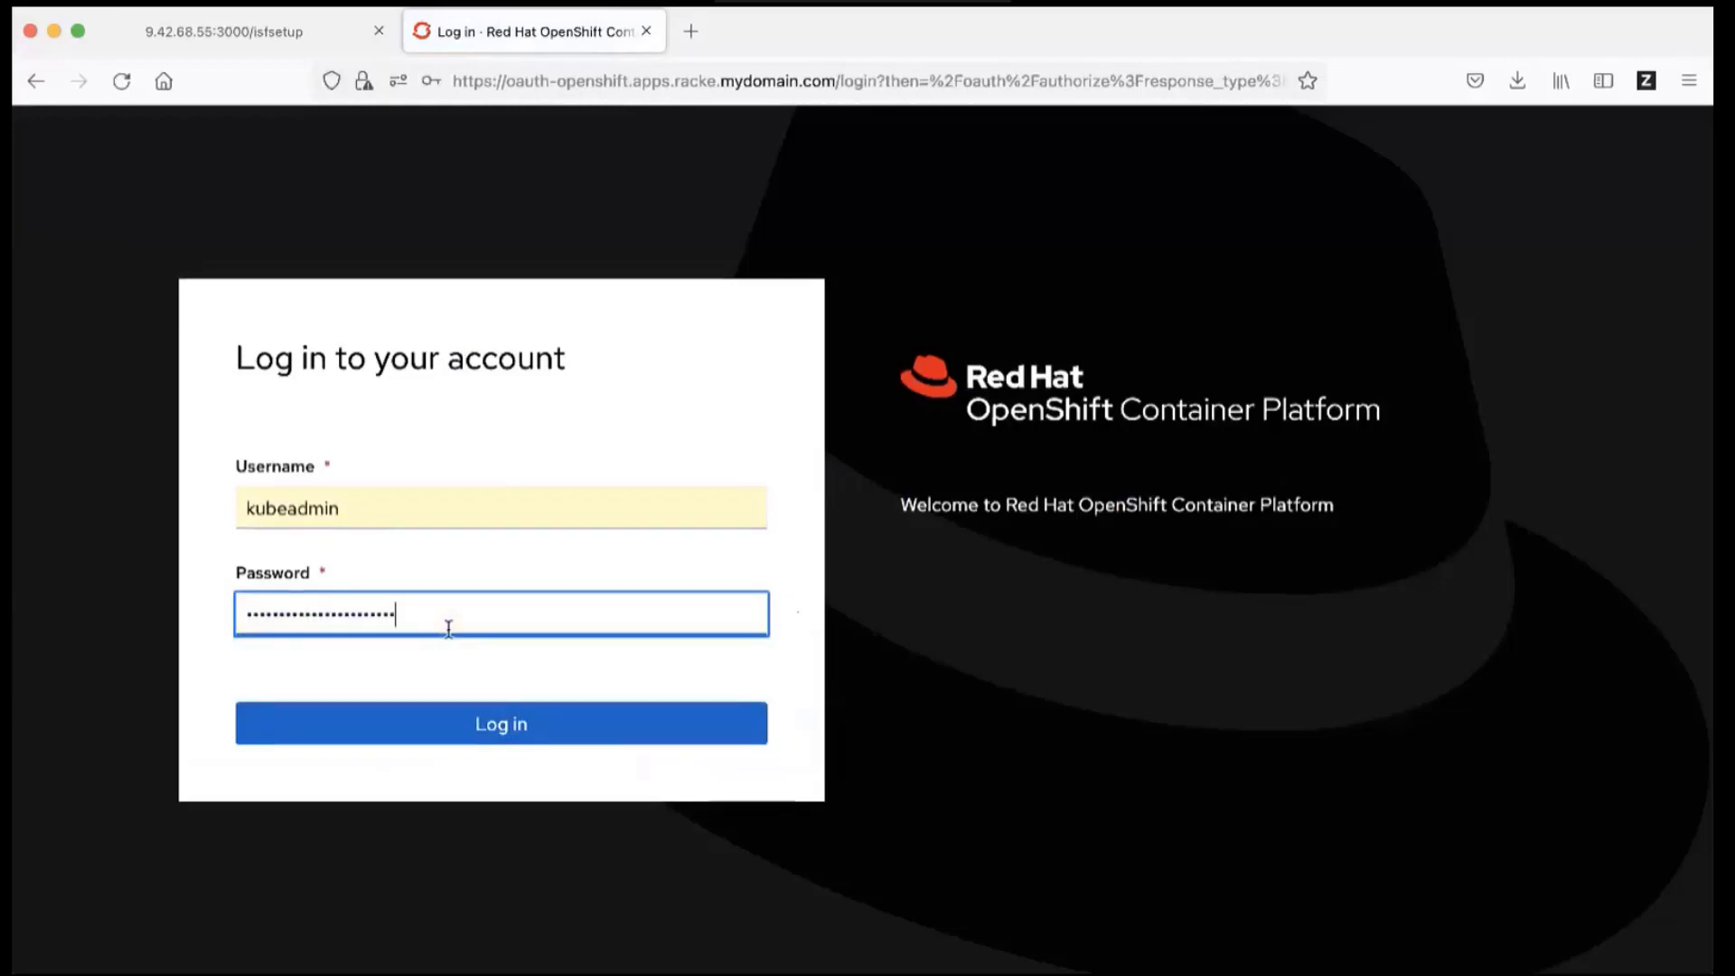
click(502, 728)
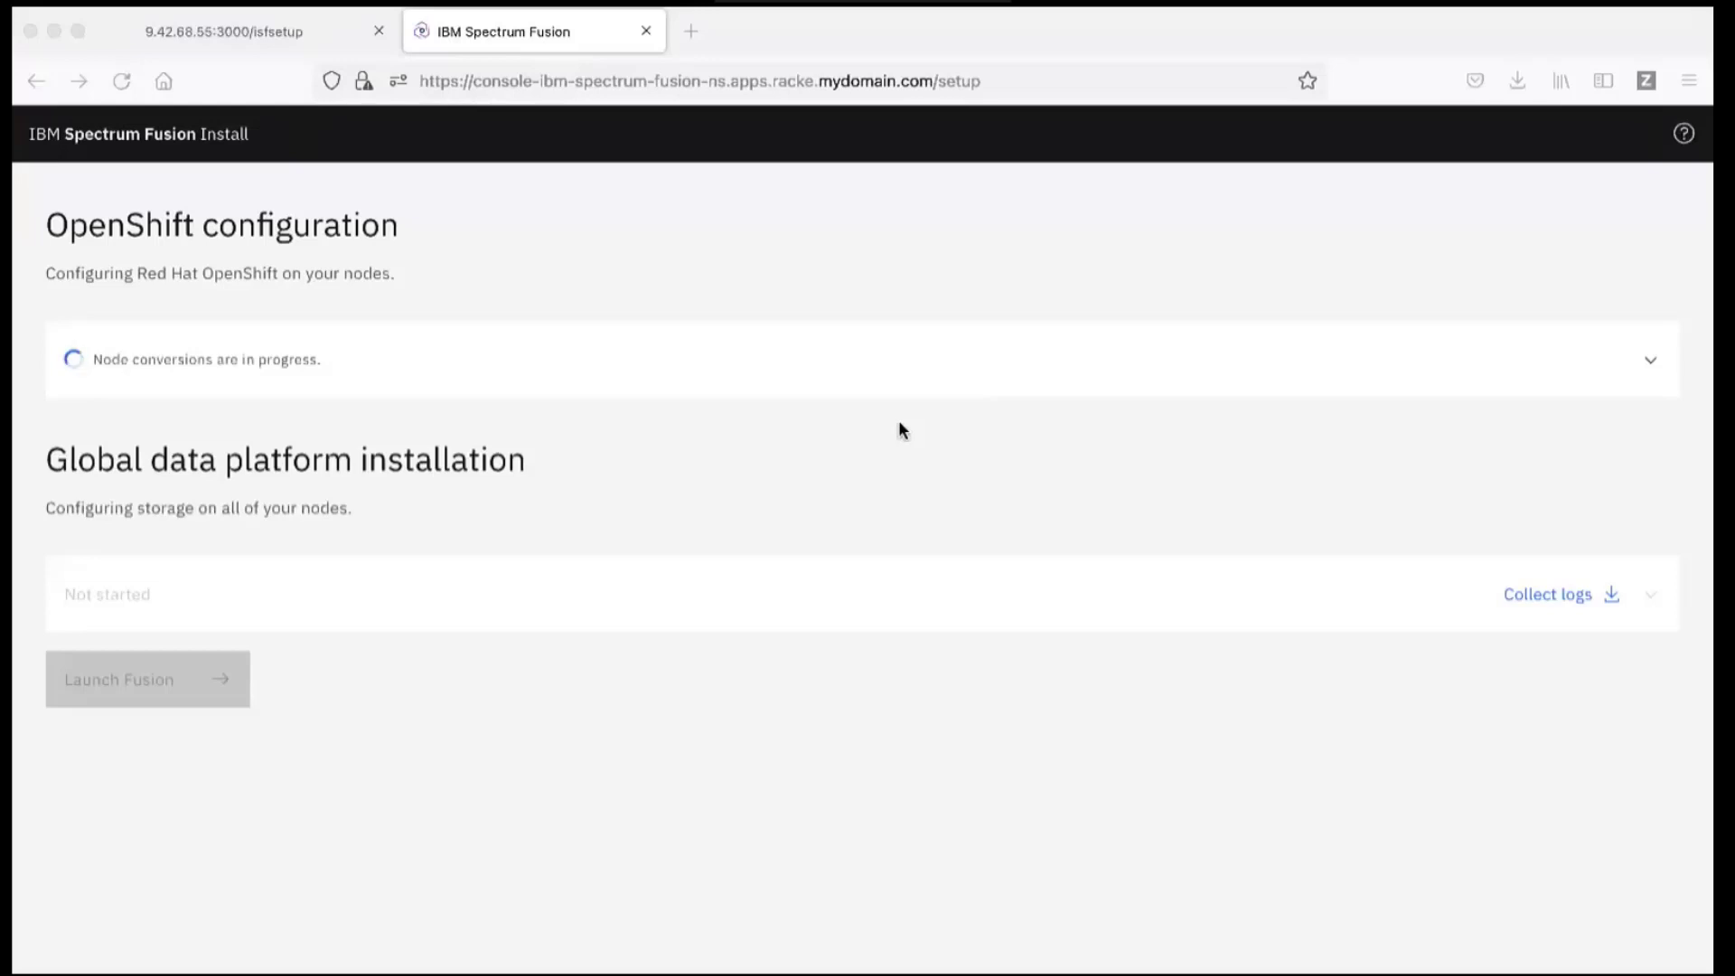
Step: Expand Node conversions to watch logs until conversions and Spectrum Scale storage installation succeed
click(887, 374)
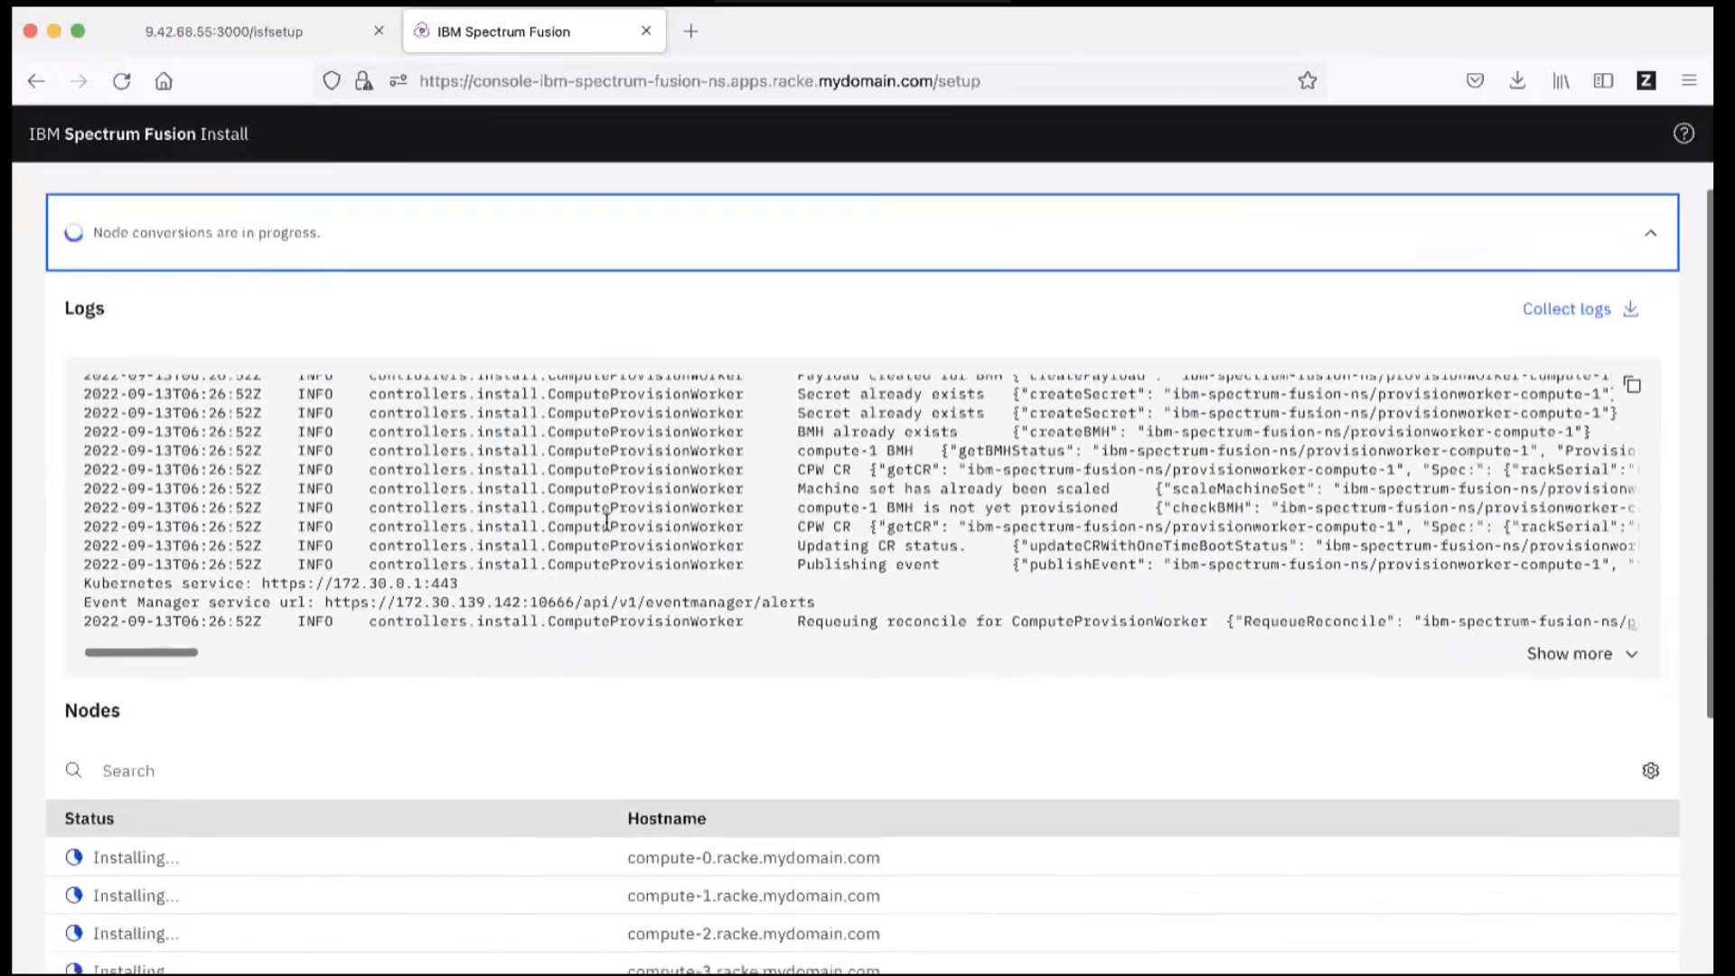
scroll(601, 515, down, 5)
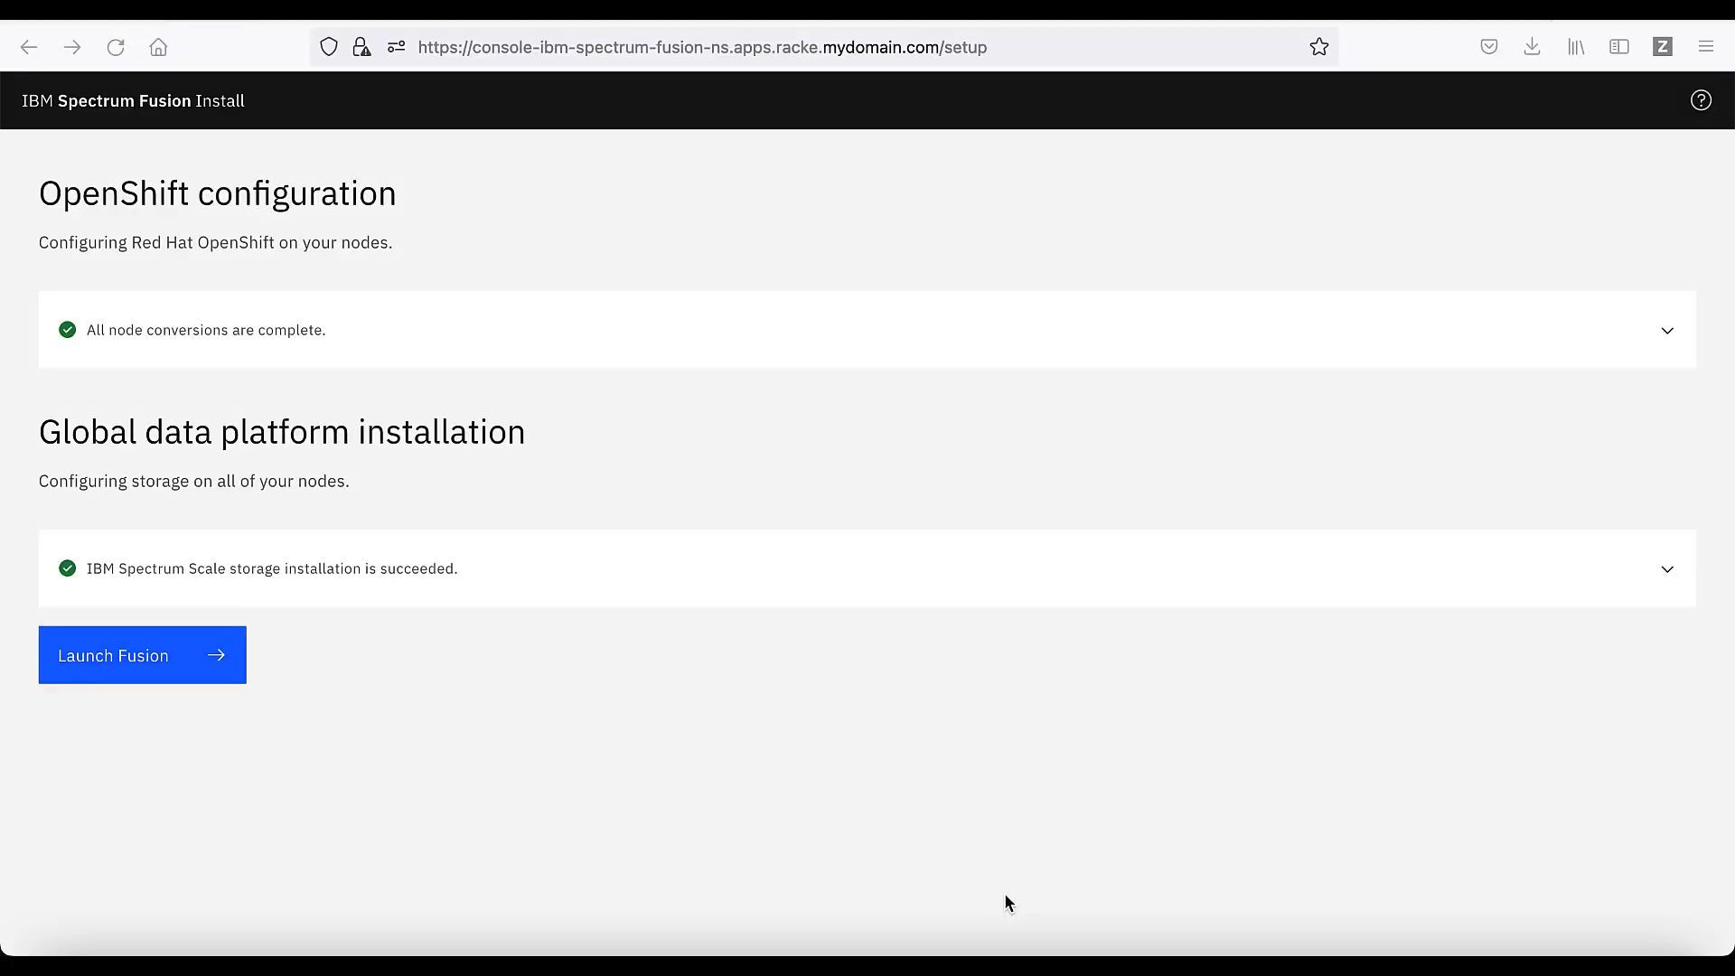
Step: Launch Fusion and, from Services, enable Data protection using the ibm-spectrum-fusion storage class
click(140, 664)
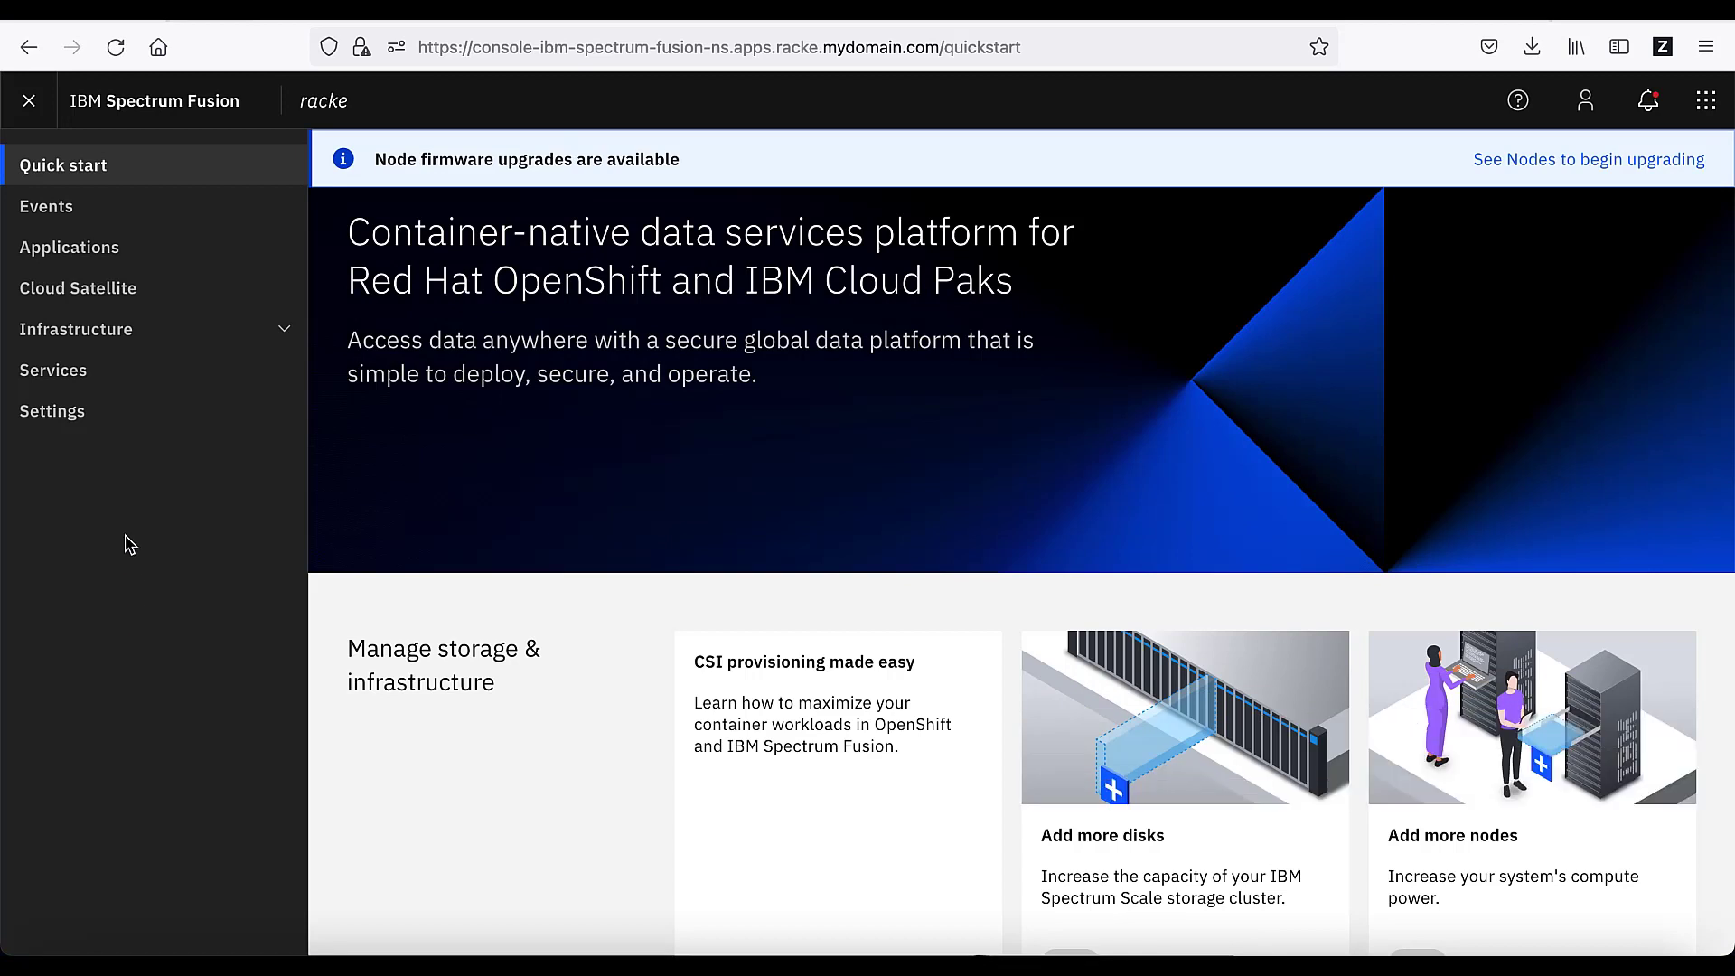
click(107, 389)
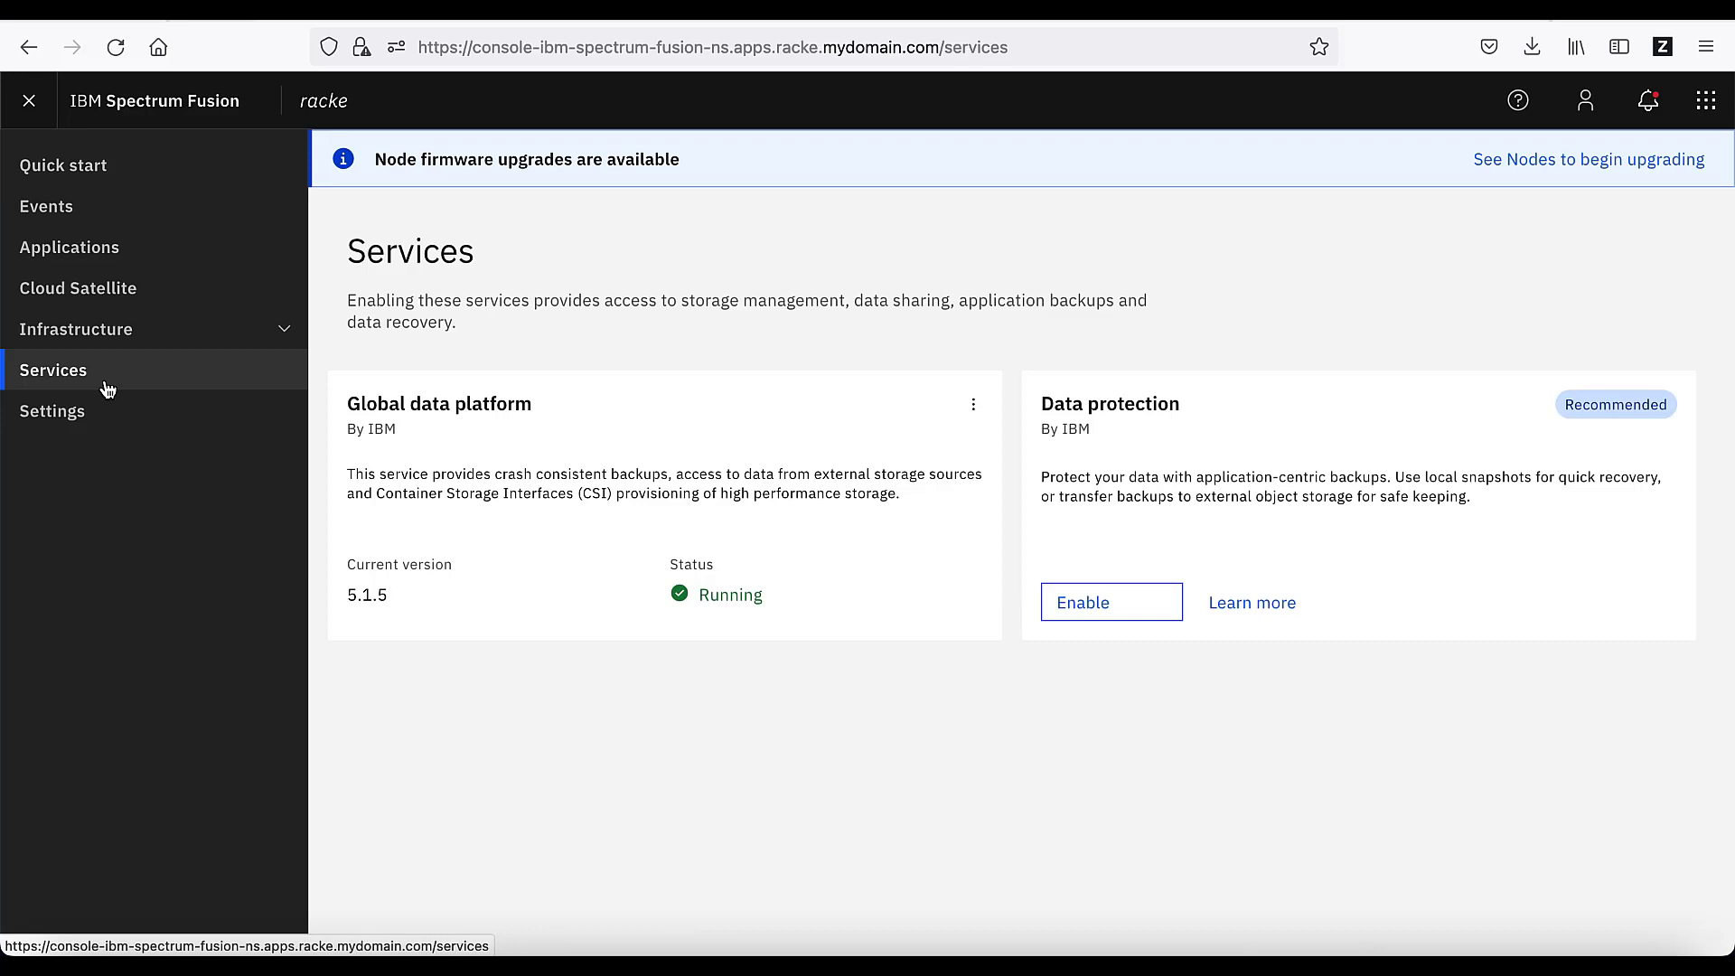
click(1137, 605)
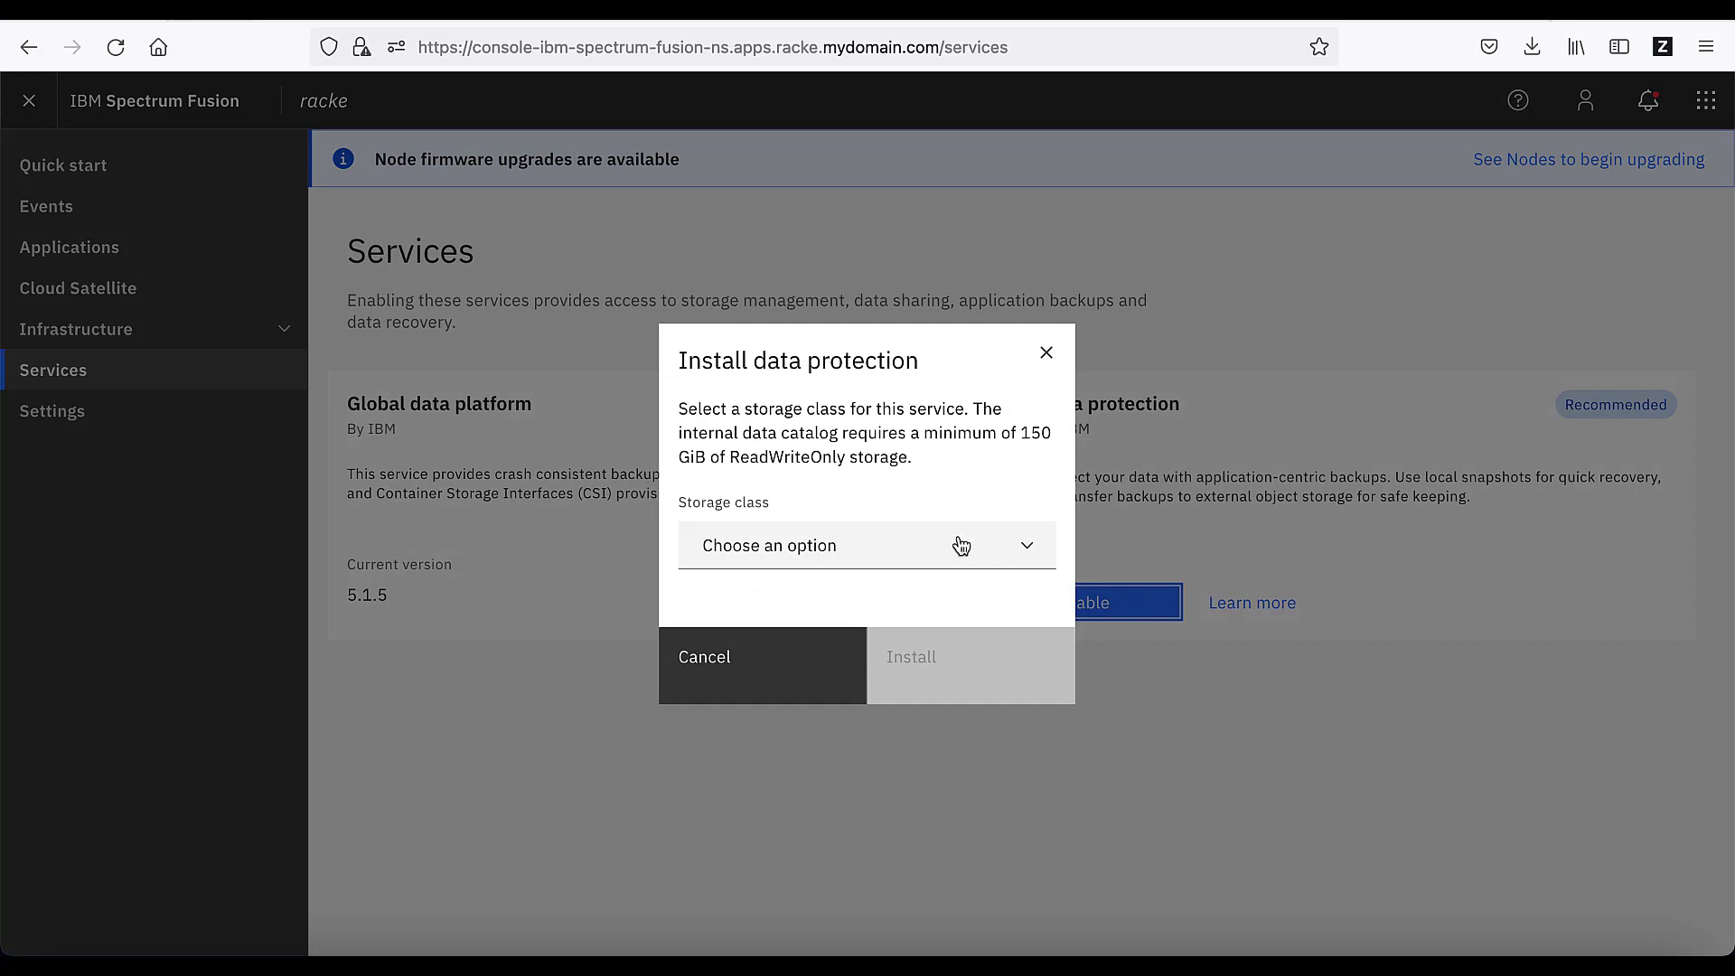
click(961, 545)
click(916, 585)
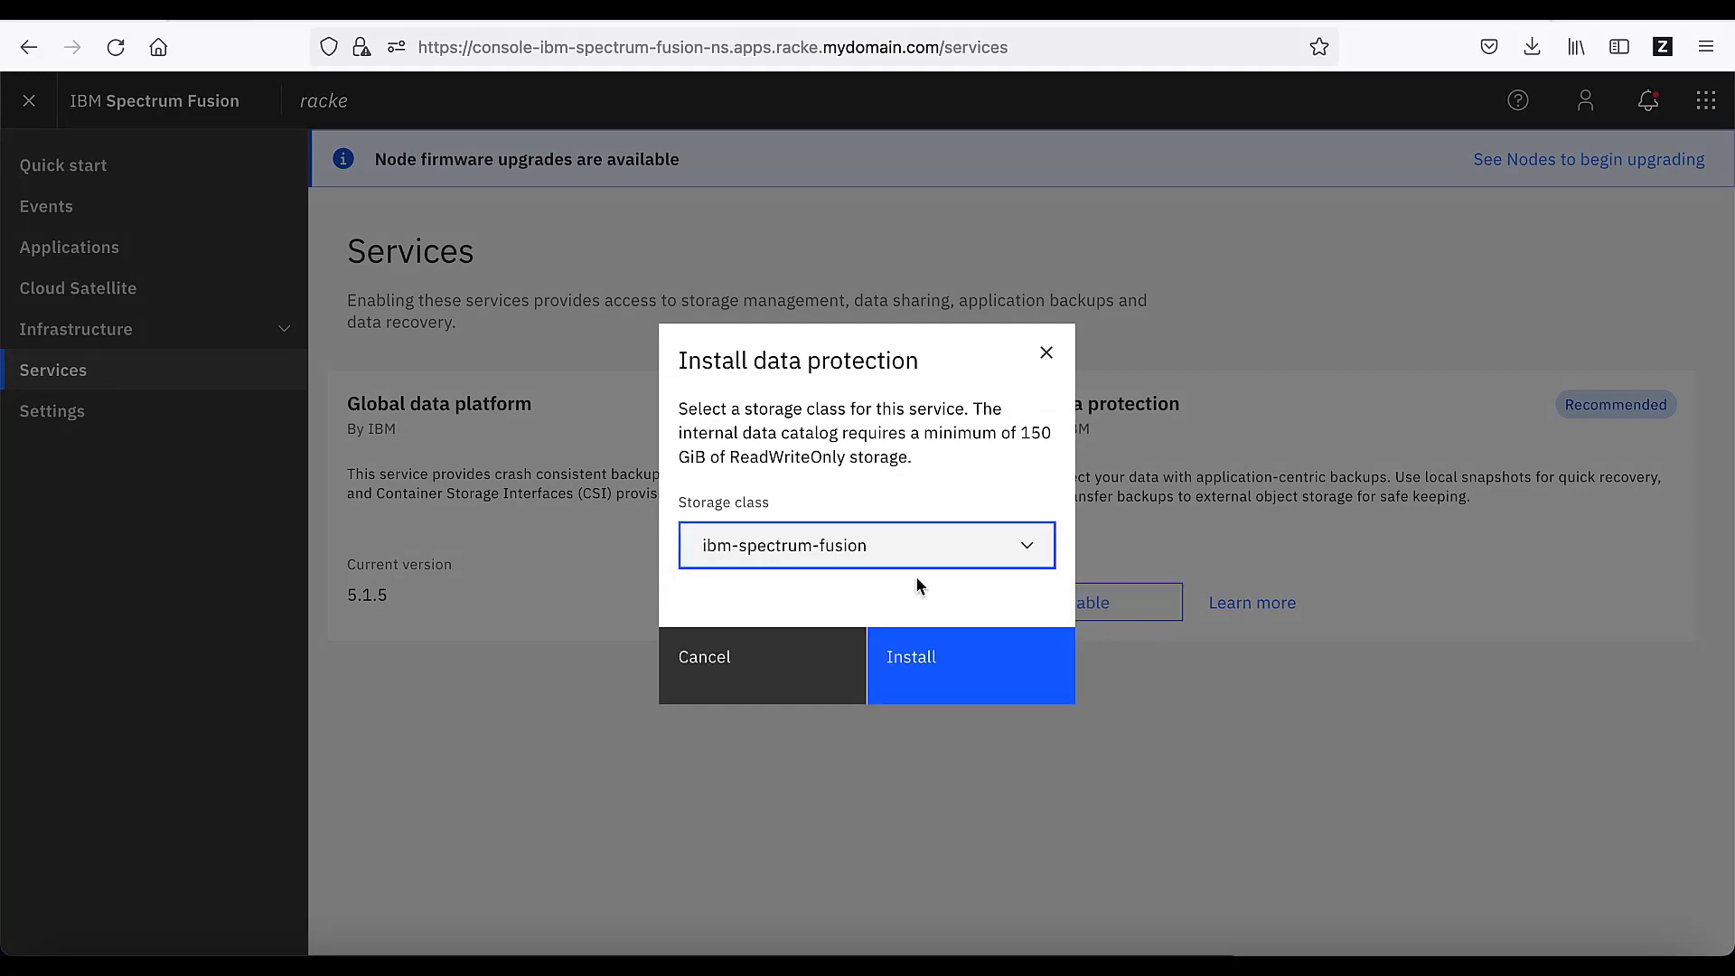
click(961, 663)
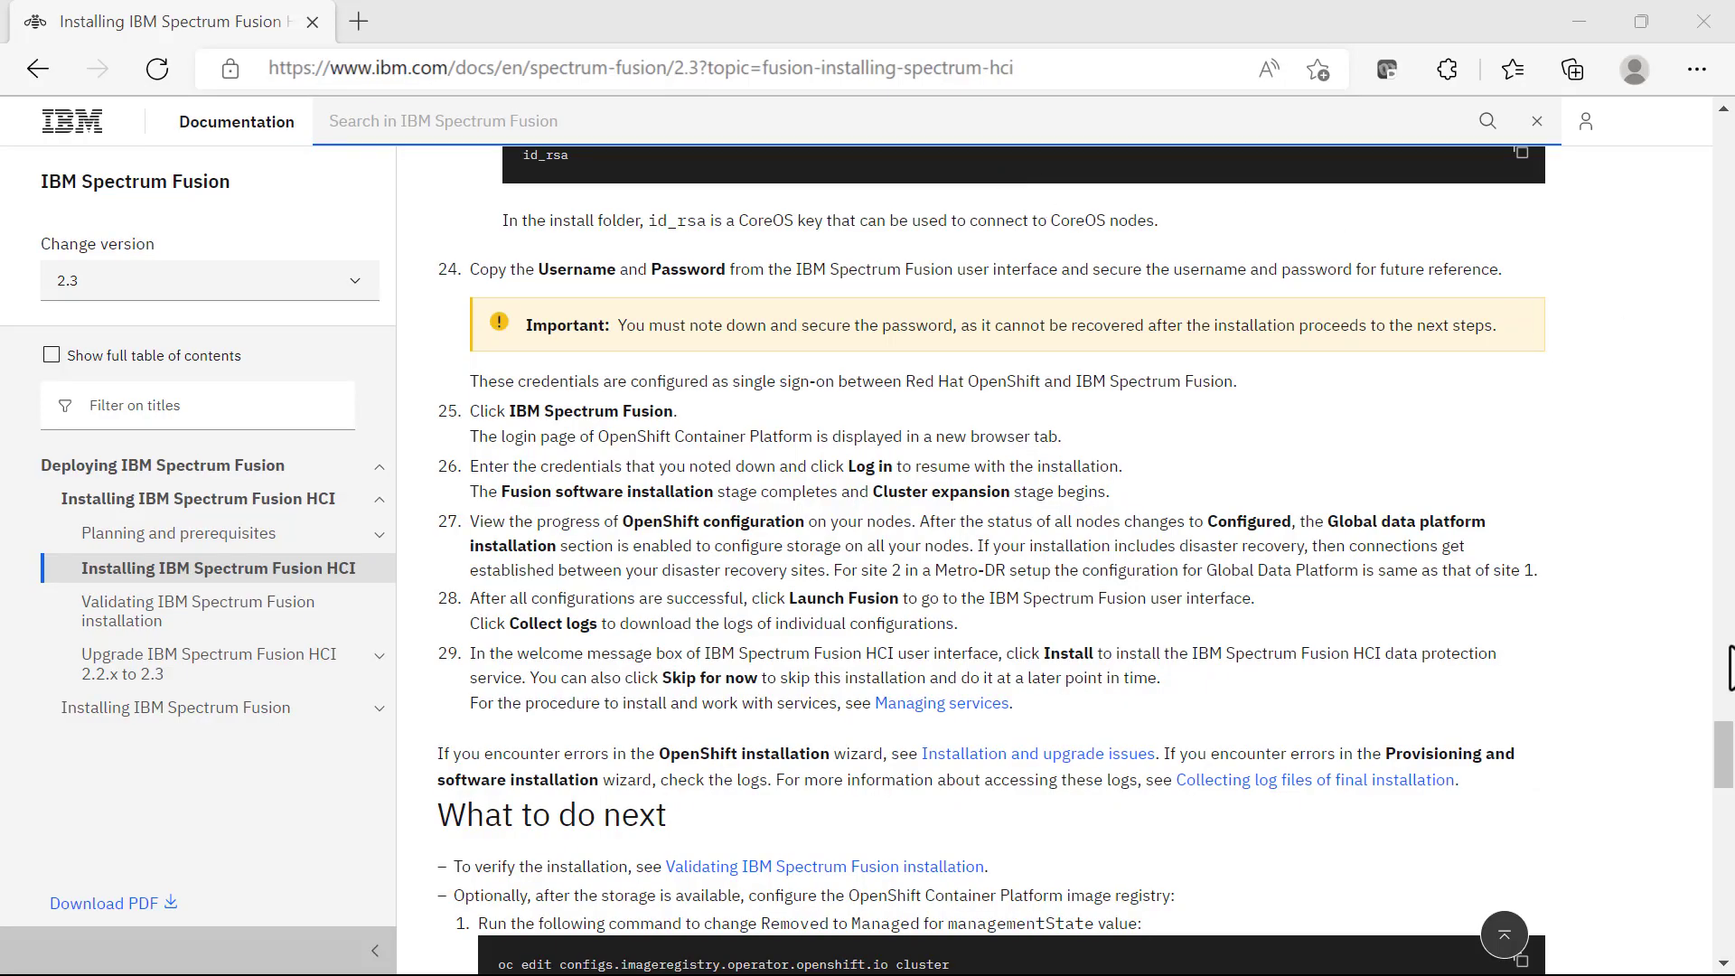
drag(1725, 757, 1726, 801)
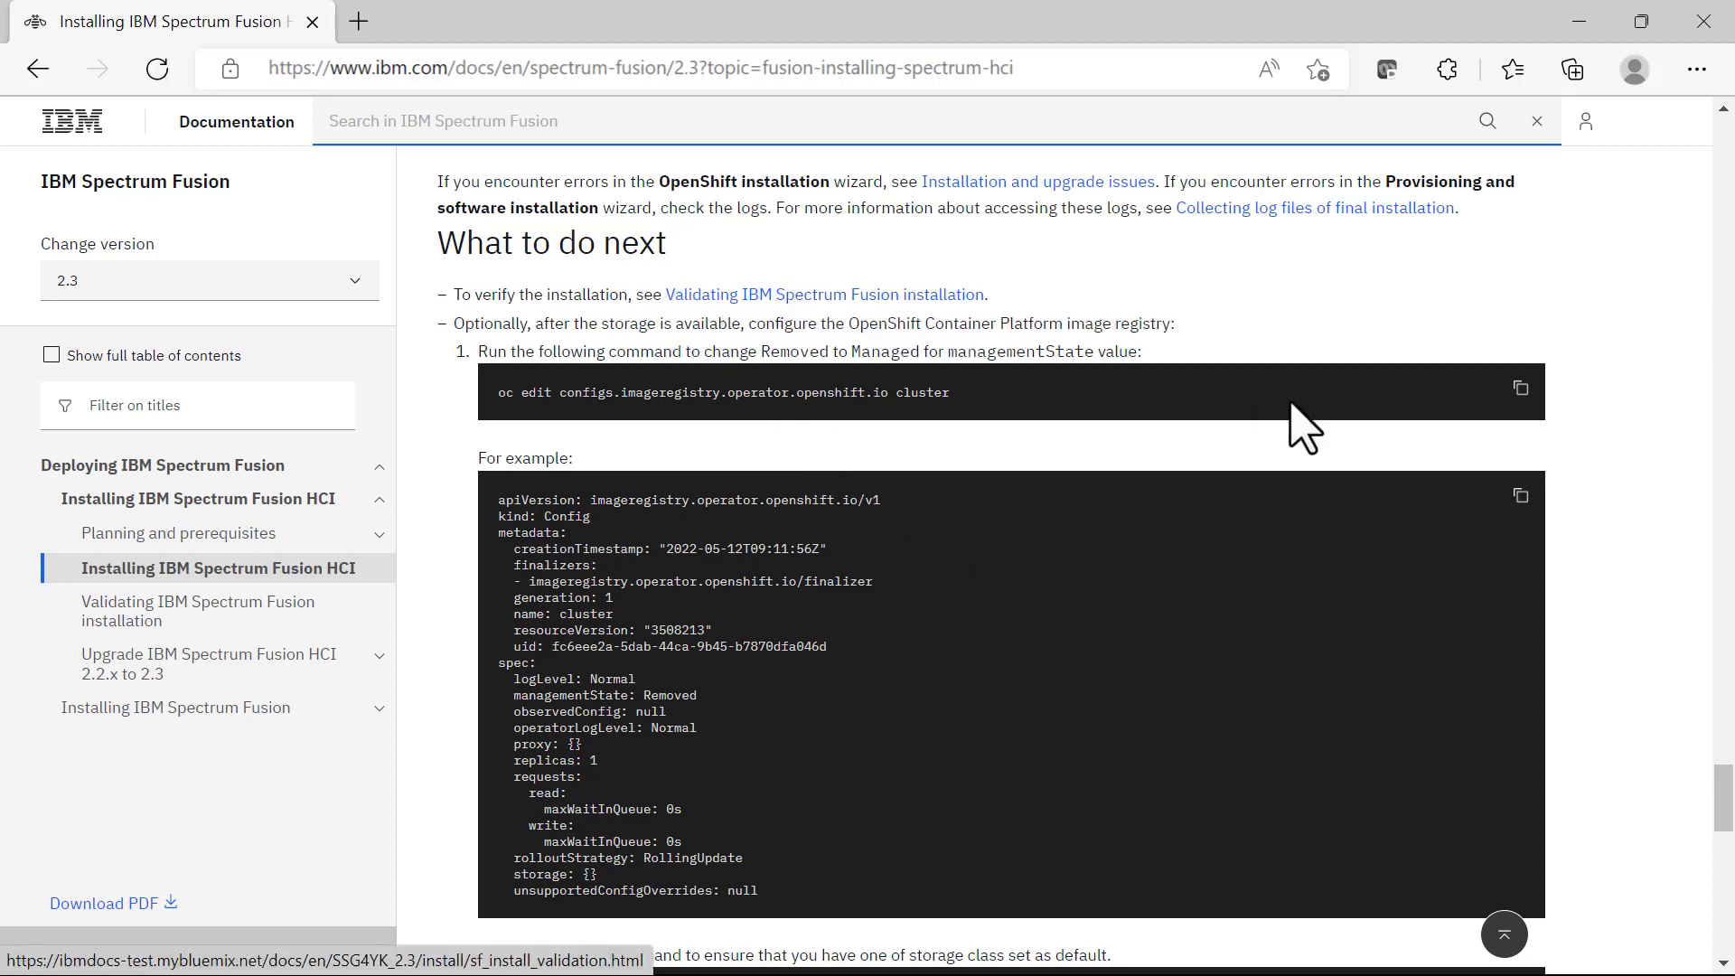
drag(1725, 787, 1725, 786)
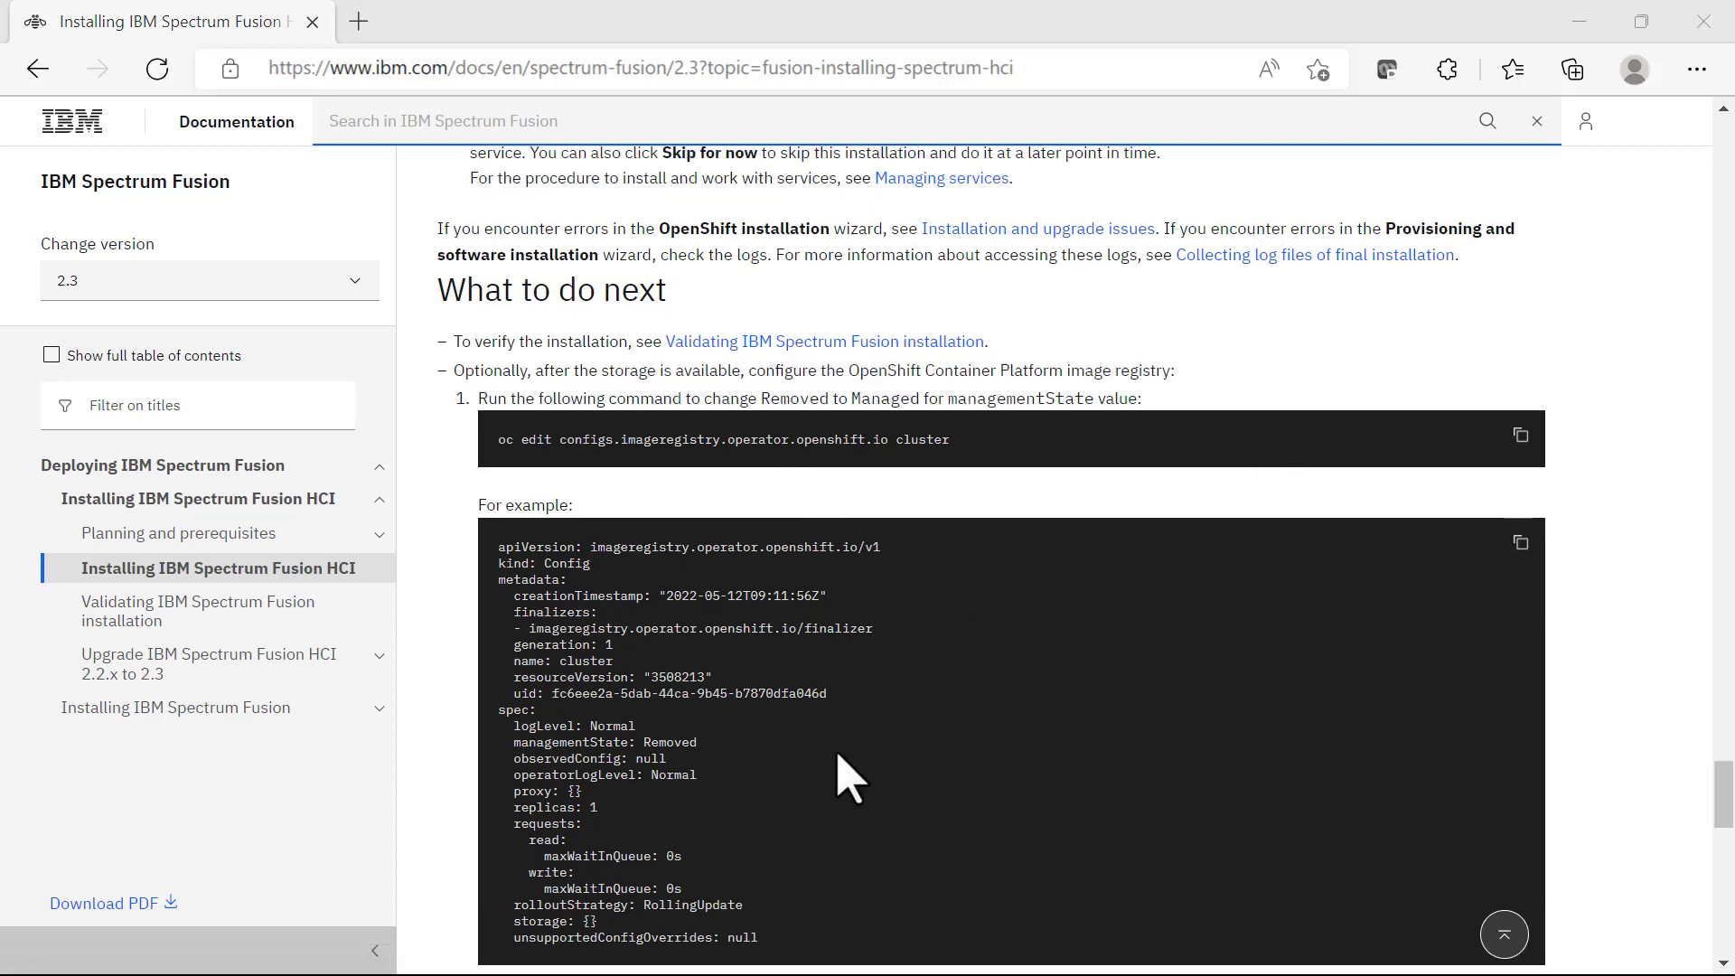